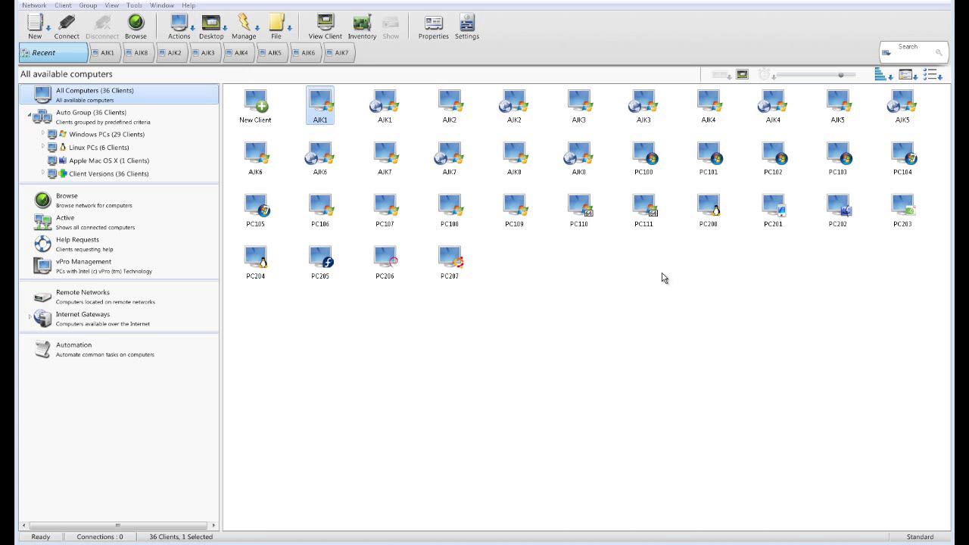
# Connect to the first AJK1 client and disconnect from it, twice in a row.
pyautogui.click(64, 6)
pyautogui.click(94, 38)
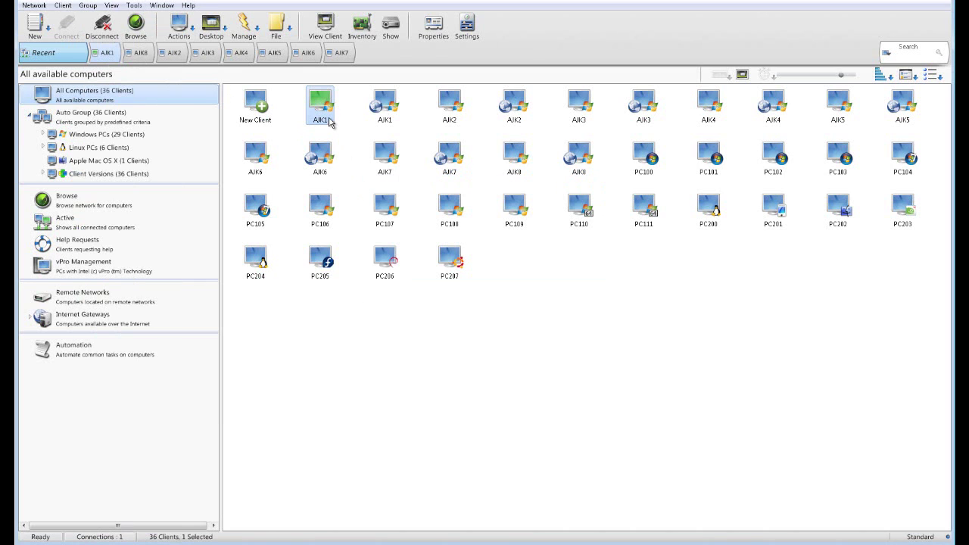
pyautogui.rightClick(330, 123)
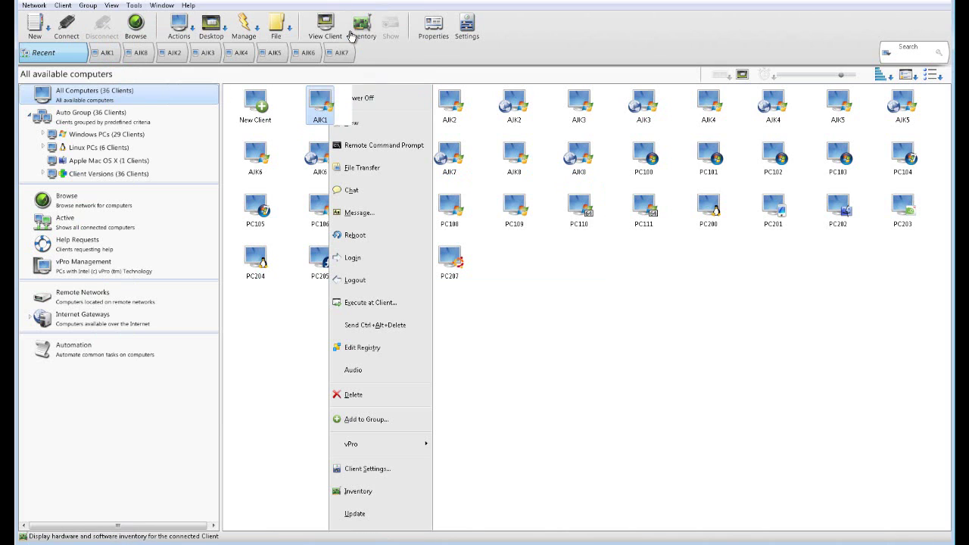
pyautogui.click(349, 35)
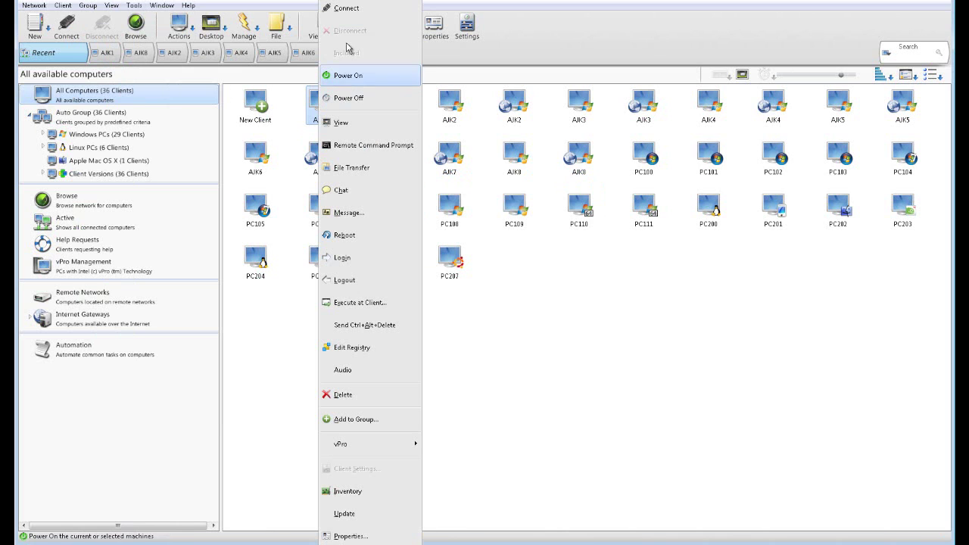
pyautogui.click(346, 8)
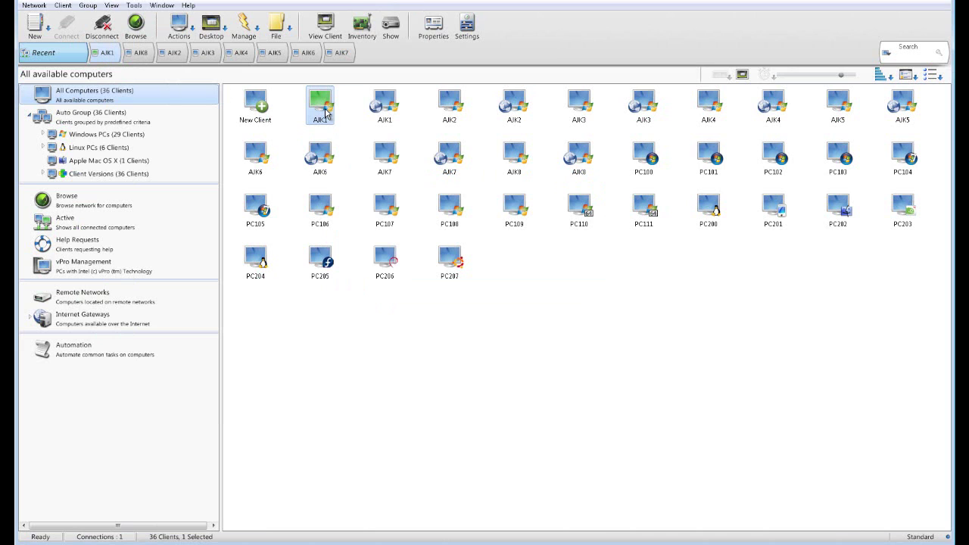
pyautogui.rightClick(325, 113)
pyautogui.click(357, 31)
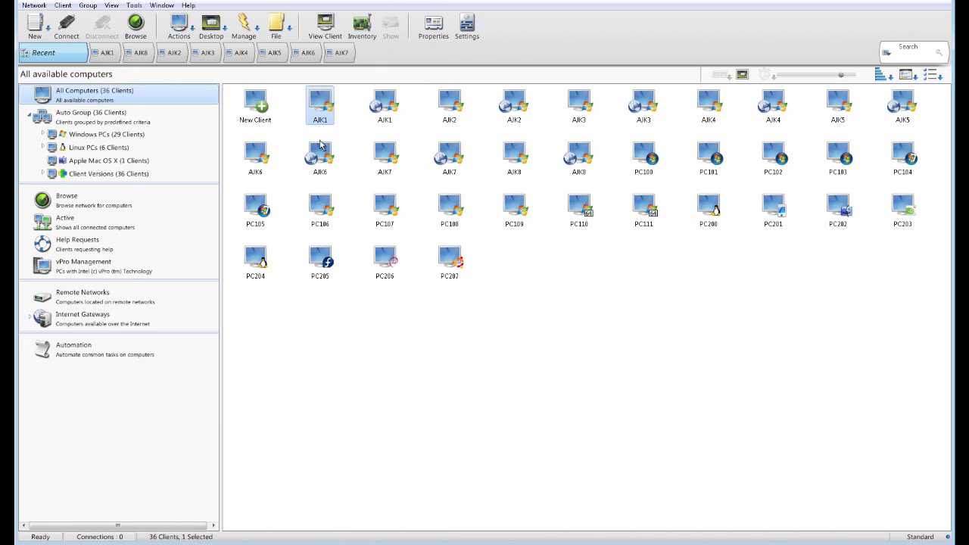
# Open the dialog for browsing the network for clients, and dismiss it without searching.
pyautogui.click(136, 29)
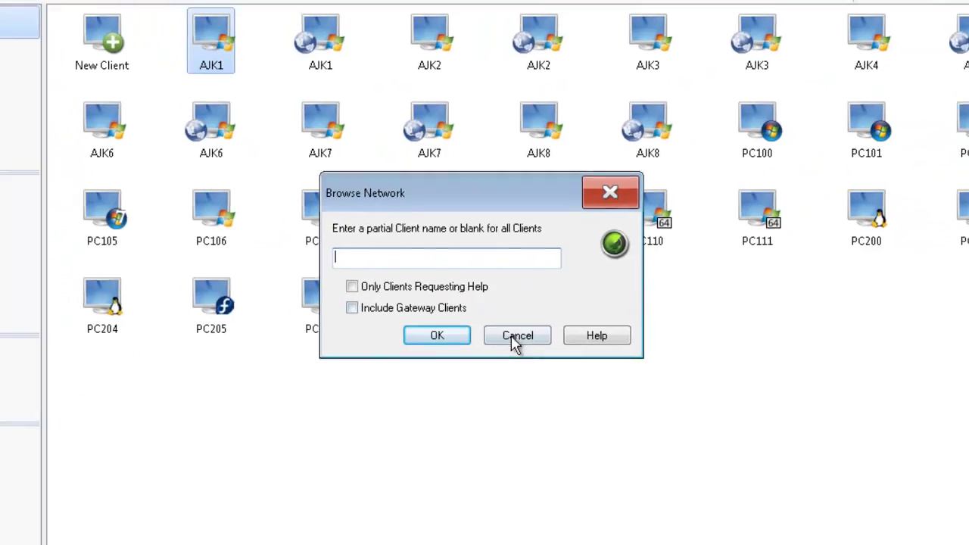
pyautogui.click(515, 338)
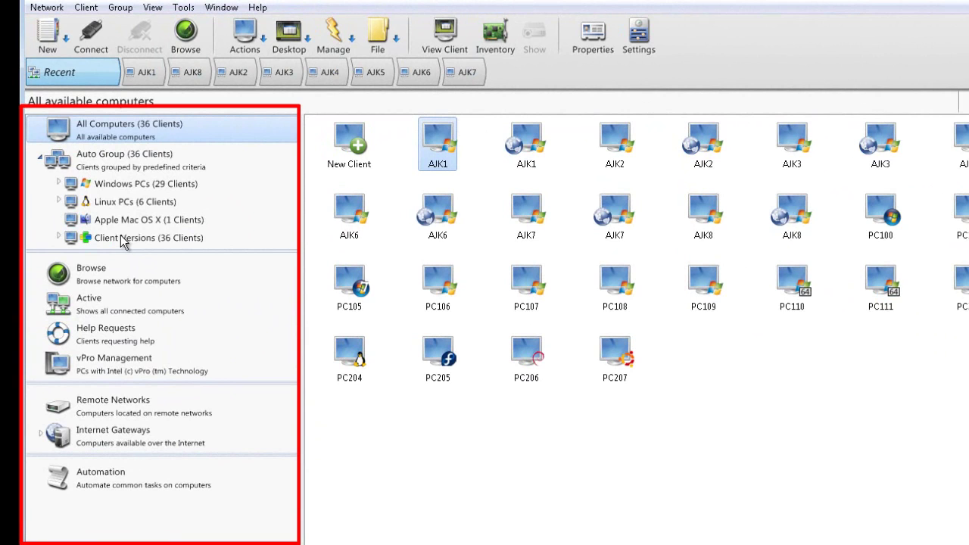
# Look through the Windows PCs and Linux PCs subgroups under Auto Group, and collapse both.
pyautogui.click(60, 184)
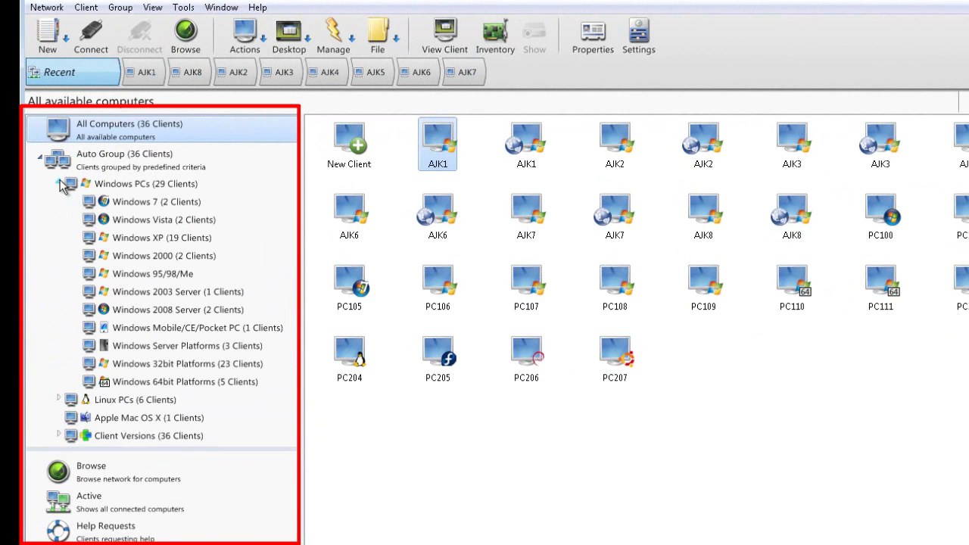
pyautogui.click(59, 400)
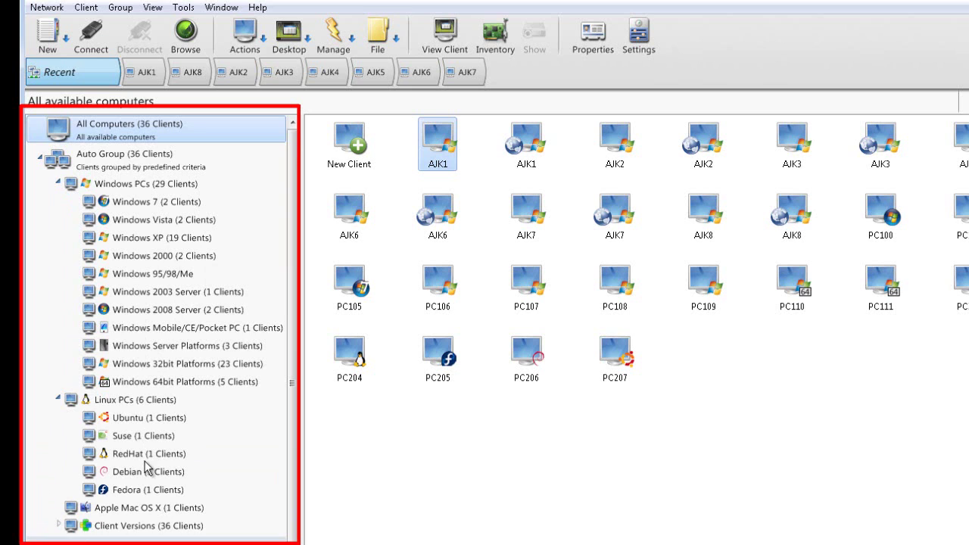
pyautogui.click(57, 183)
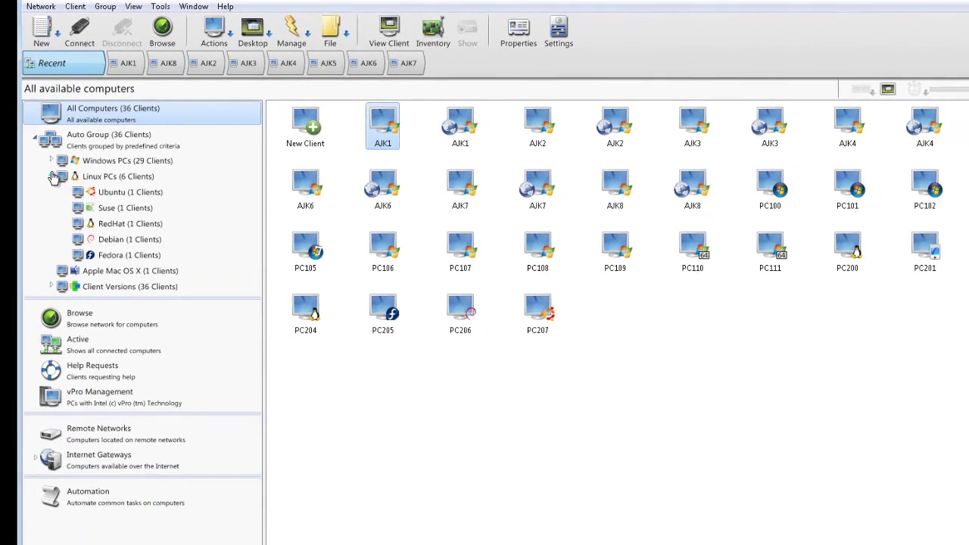
pyautogui.click(52, 177)
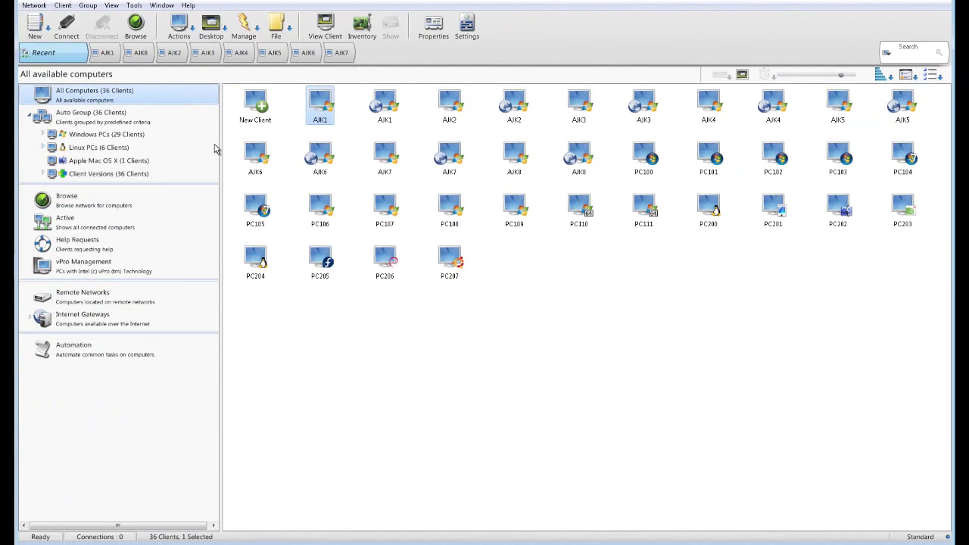
# Connect to the first AJK1 client and show the list of active connected computers.
pyautogui.rightClick(326, 108)
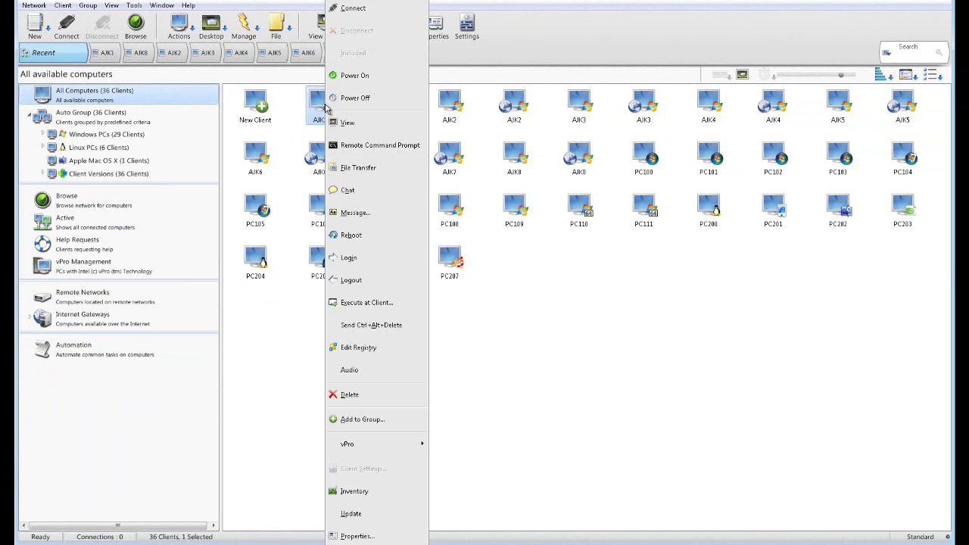
pyautogui.click(353, 9)
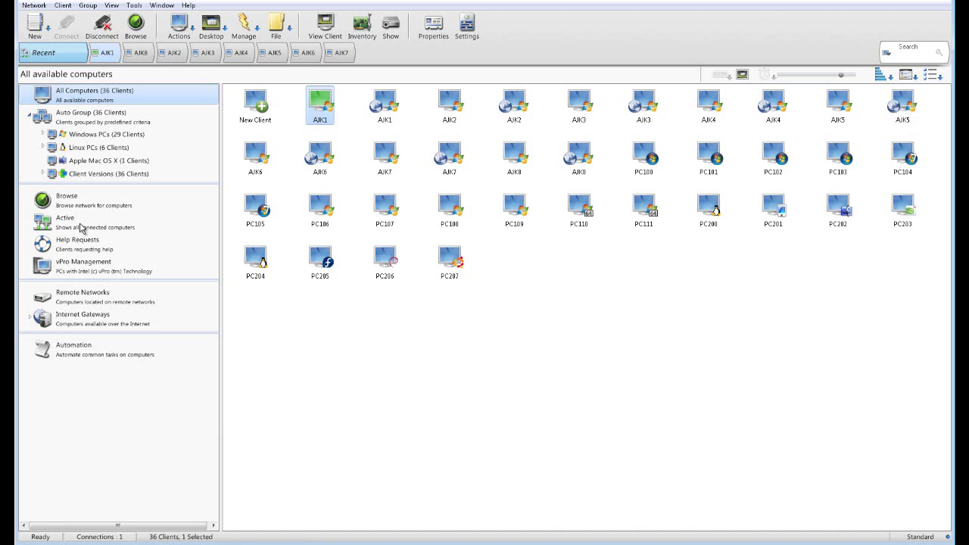
pyautogui.click(82, 227)
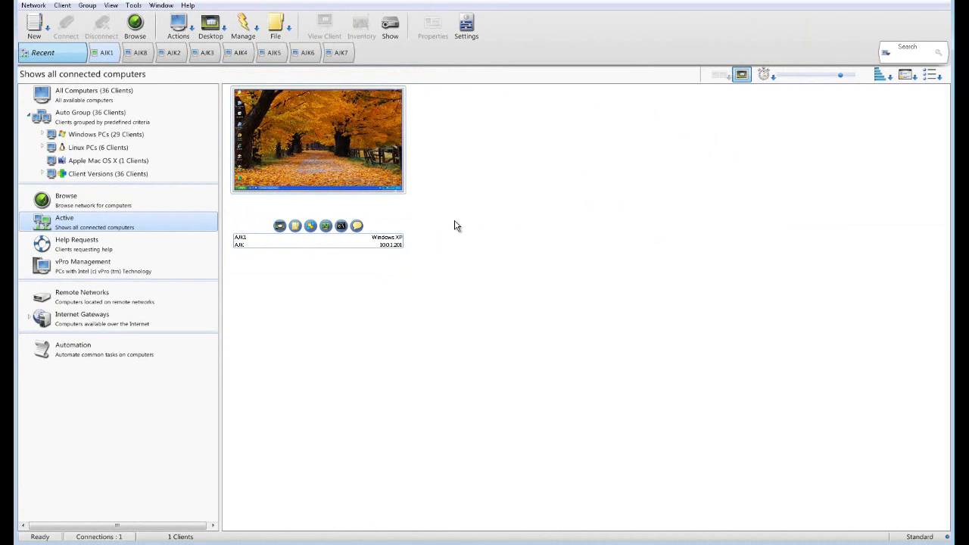
# Open a View session of the AJK1 client from its thumbnail.
pyautogui.moveTo(351, 167)
pyautogui.rightClick(321, 151)
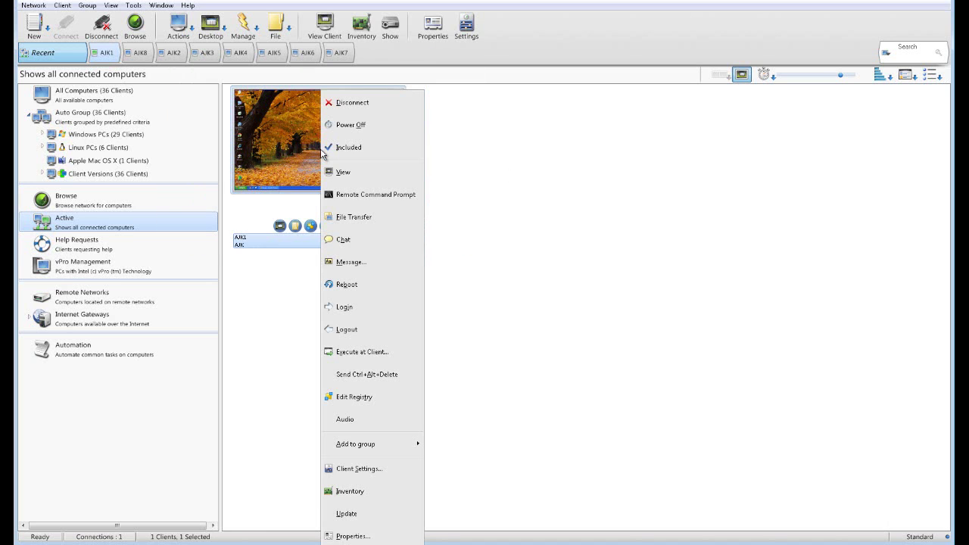
pyautogui.click(346, 174)
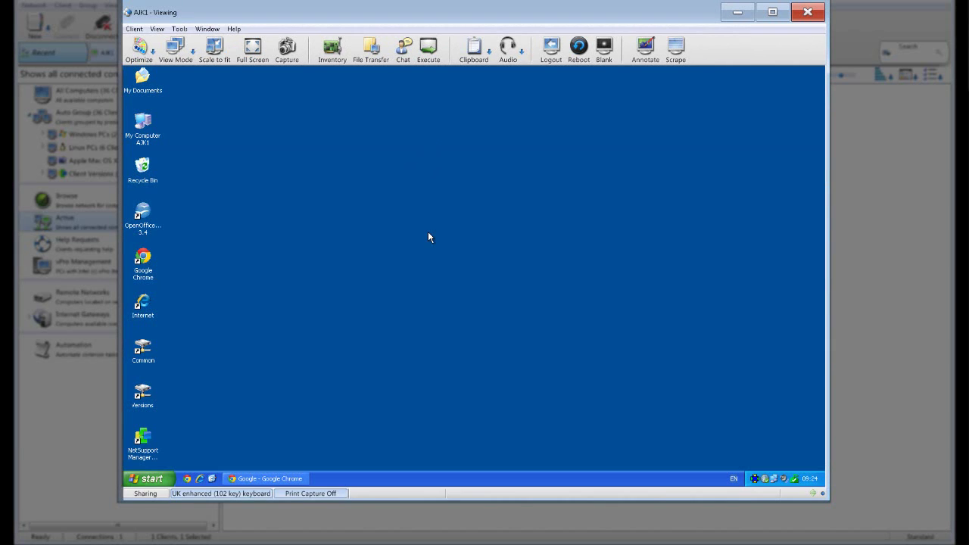
# Look through the program list in the remote AJK1 desktop's Start menu, and close it.
pyautogui.click(148, 478)
pyautogui.moveTo(176, 440)
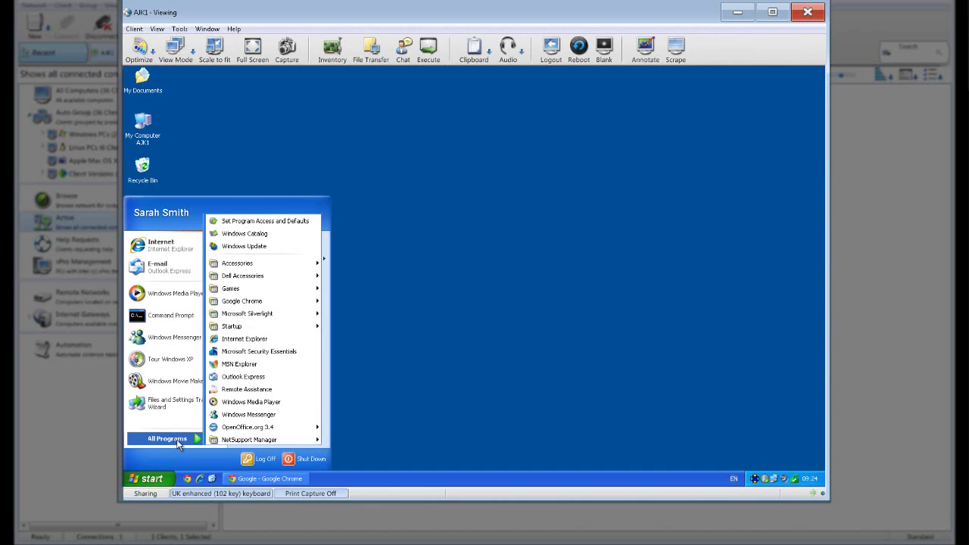
pyautogui.moveTo(314, 314)
pyautogui.click(436, 294)
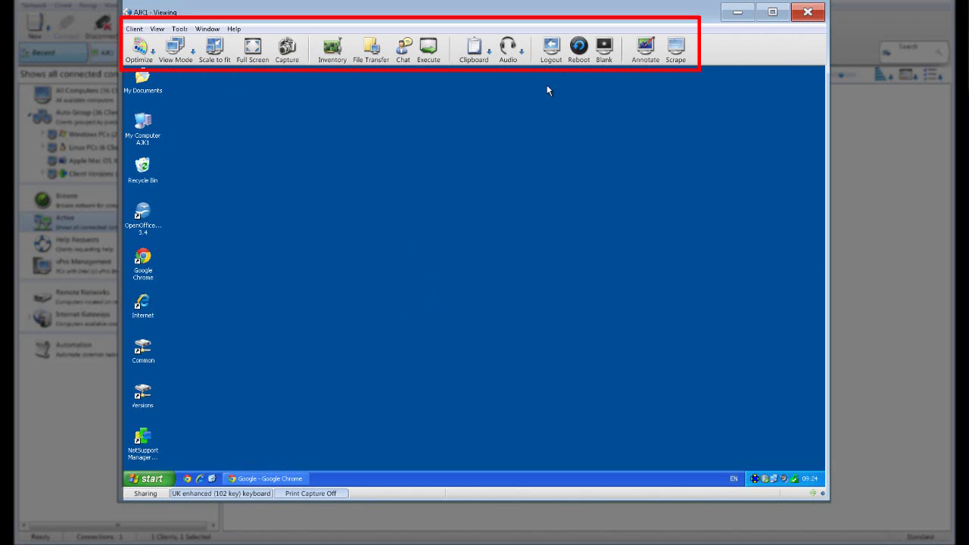
# Examine the colour optimisation options and the Share, Watch and Control view modes, and close the AJK1 viewing window.
pyautogui.click(149, 56)
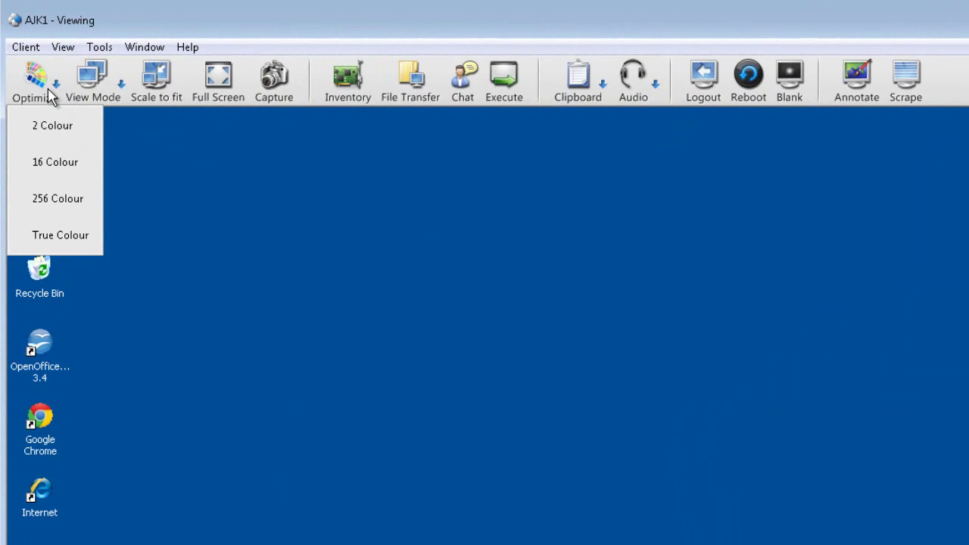
pyautogui.click(295, 246)
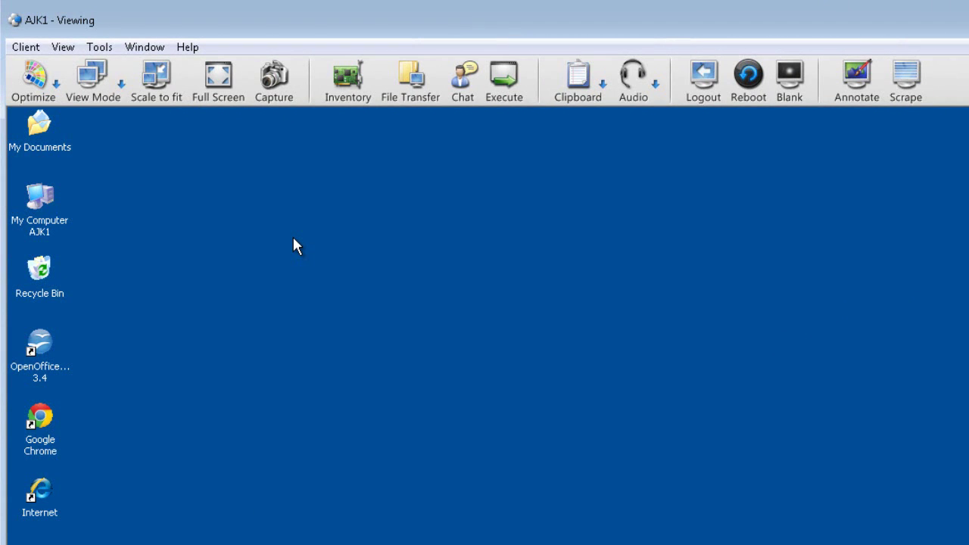
pyautogui.click(122, 95)
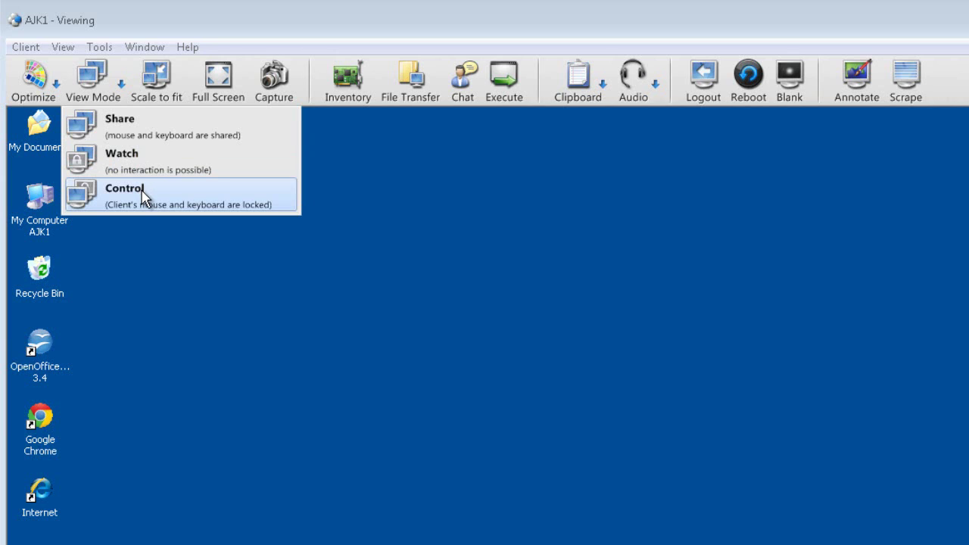
pyautogui.click(256, 272)
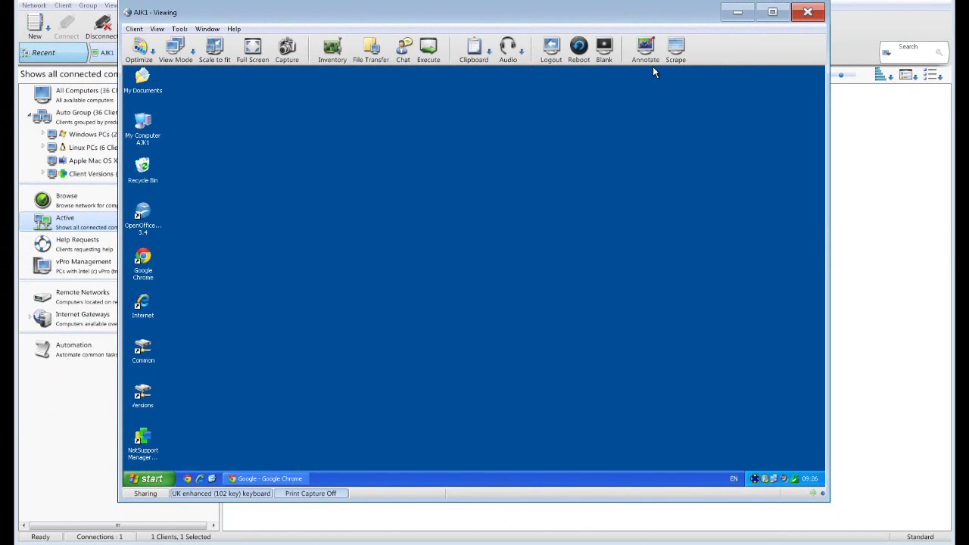
pyautogui.click(808, 12)
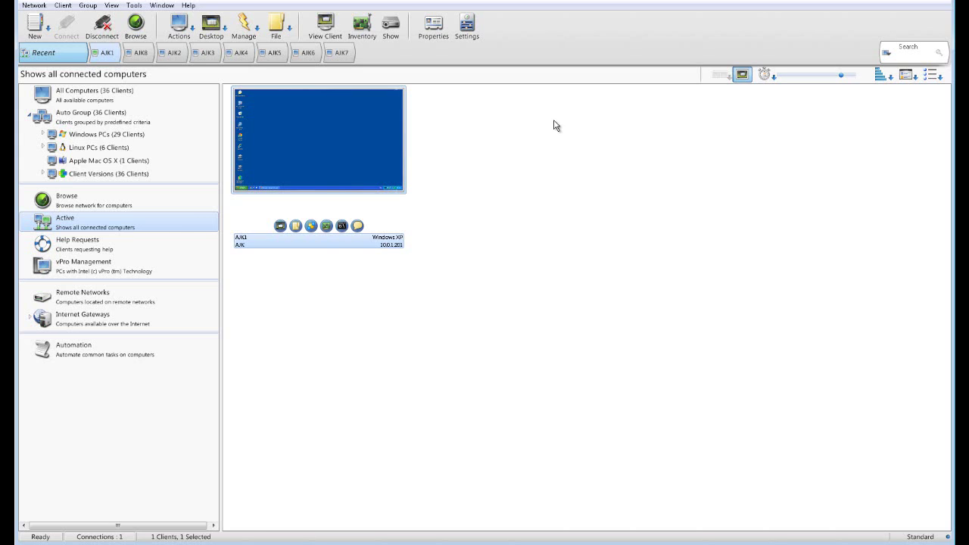
# Open the AJK1 inventory and look through its hardware and software summaries.
pyautogui.click(359, 30)
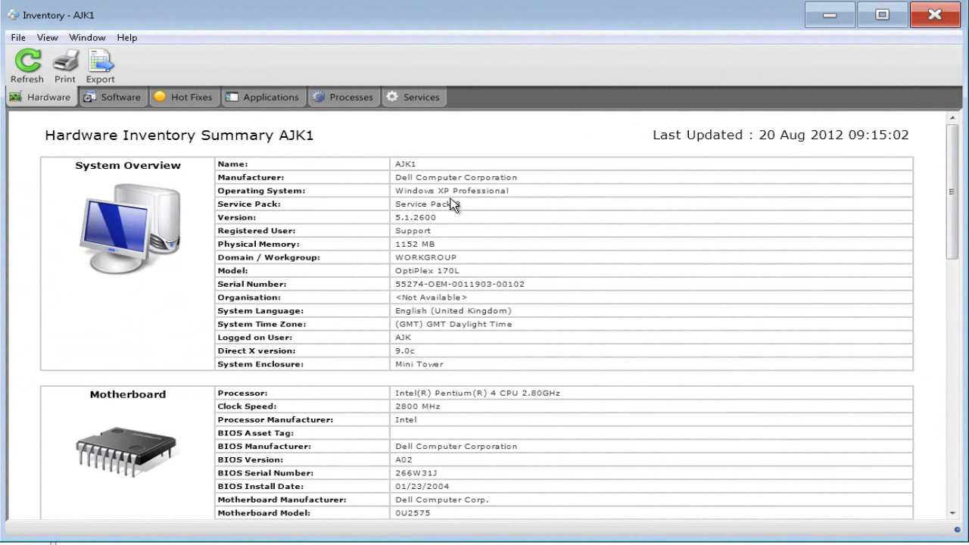
pyautogui.moveTo(955, 244)
pyautogui.mouseDown()
pyautogui.moveTo(955, 464)
pyautogui.moveTo(954, 227)
pyautogui.mouseUp()
pyautogui.click(125, 98)
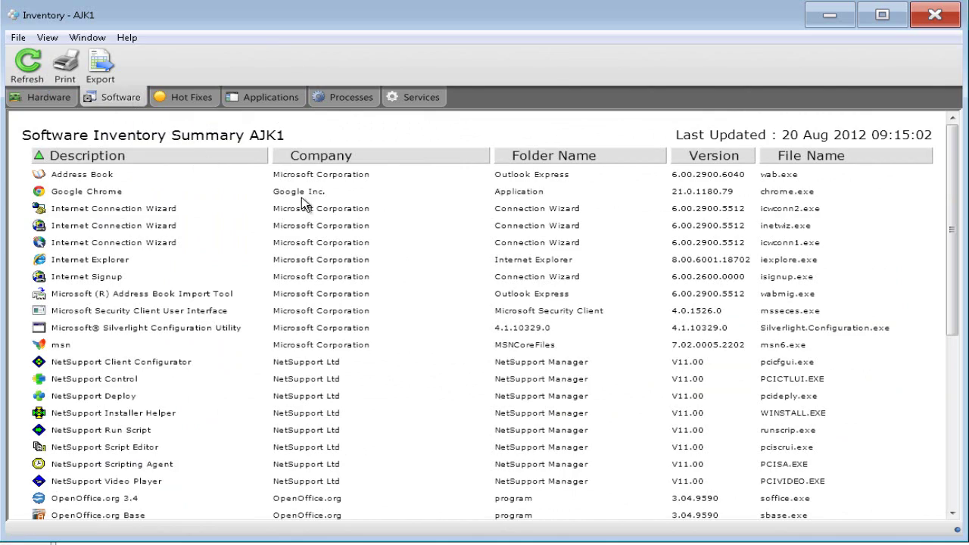
pyautogui.moveTo(957, 230); pyautogui.dragTo(962, 204)
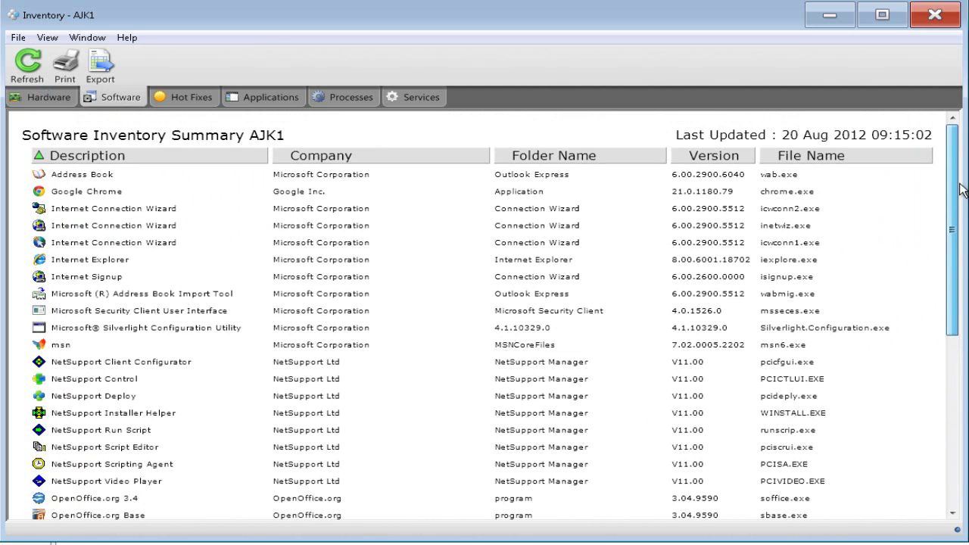
# Look through the hot fixes, running applications and processes in the AJK1 inventory.
pyautogui.click(192, 100)
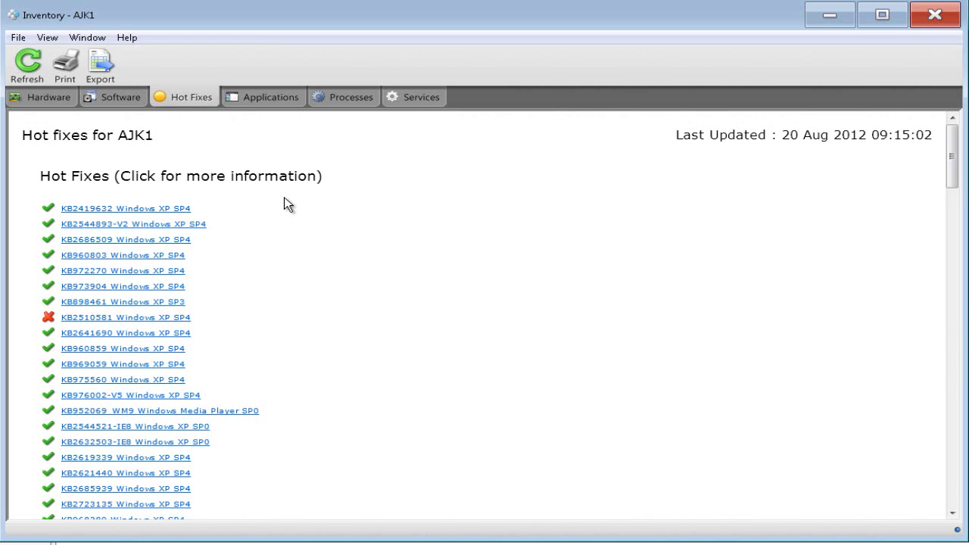
pyautogui.click(268, 104)
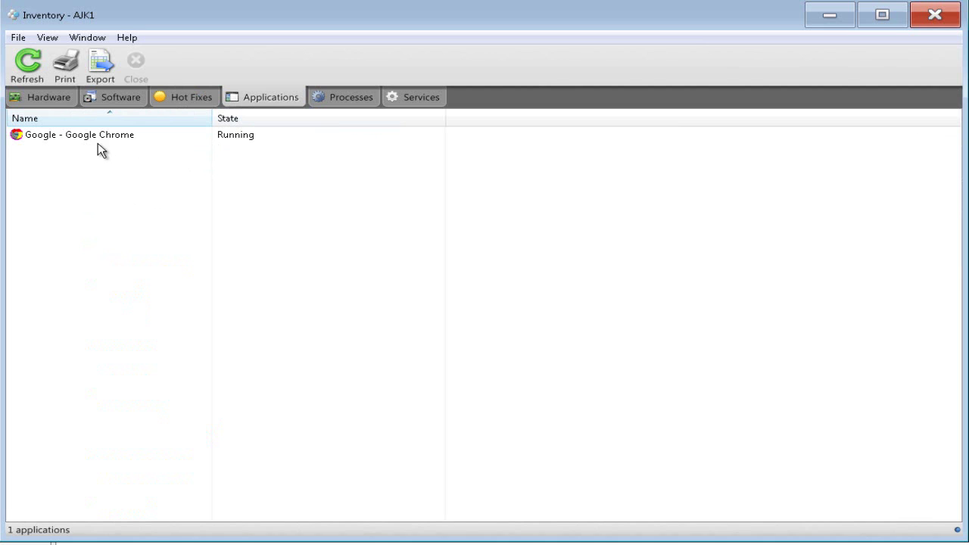
pyautogui.click(340, 103)
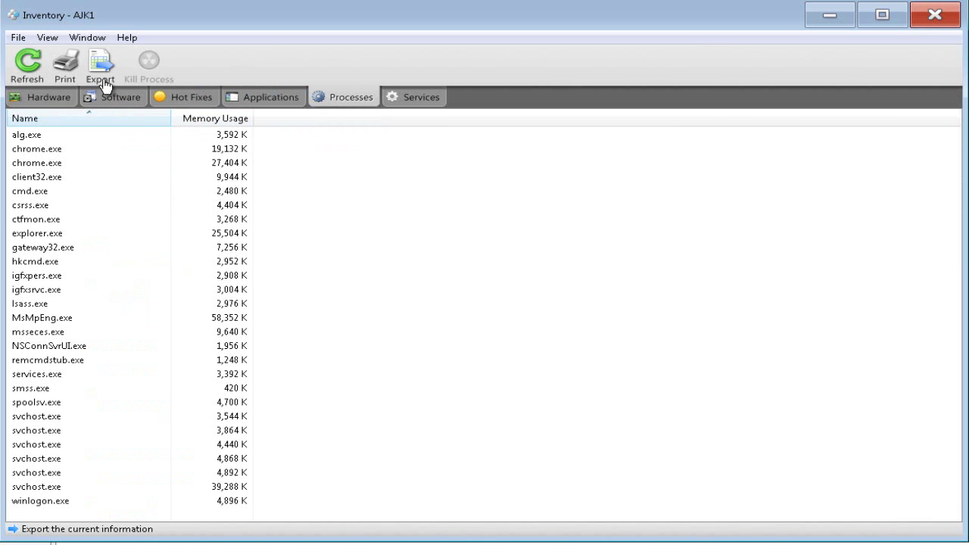
# Examine the AJK1 services with a widened Description column, select the Application Layer Gateway service, and close the inventory.
pyautogui.click(413, 103)
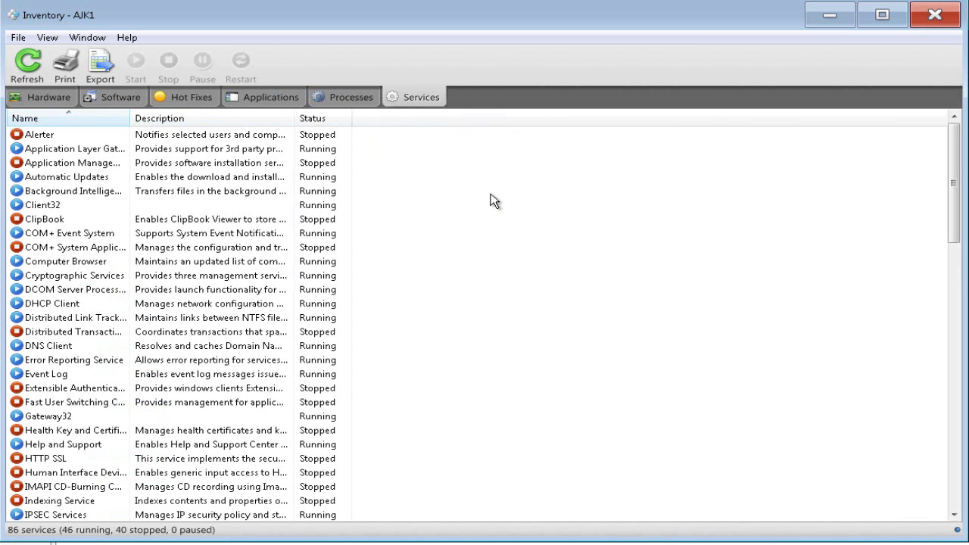
pyautogui.moveTo(293, 120); pyautogui.dragTo(625, 138)
pyautogui.click(88, 151)
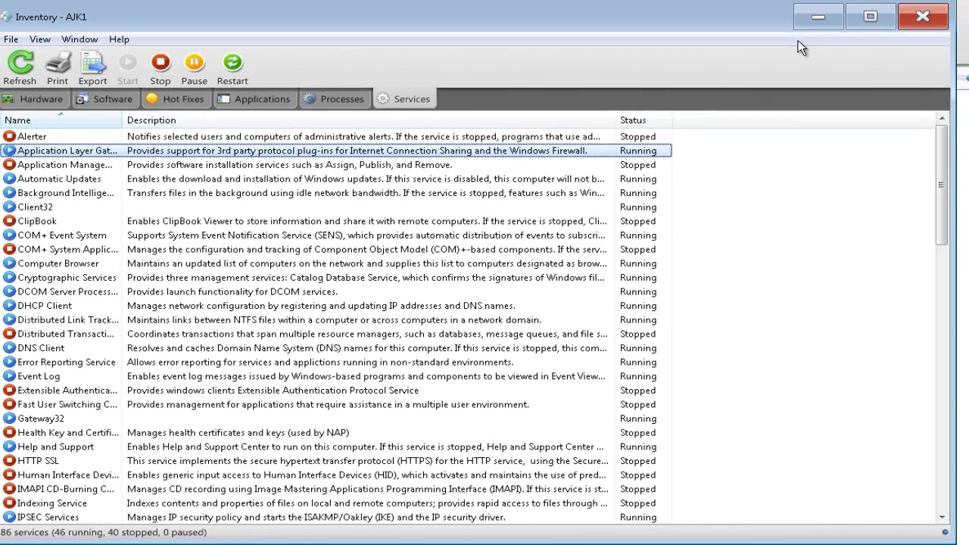
pyautogui.click(923, 17)
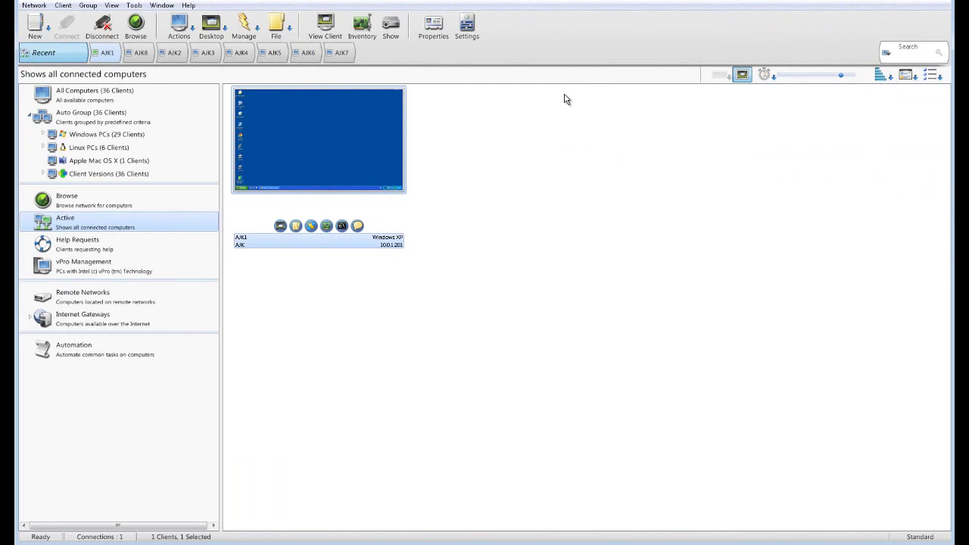
# Open a Remote Command Prompt on the AJK1 client and run ipconfig.
pyautogui.rightClick(384, 118)
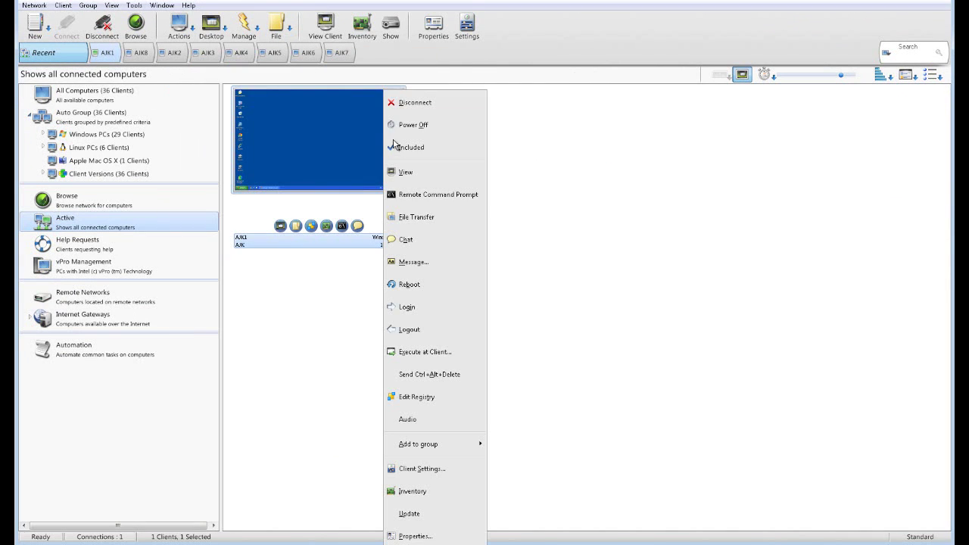
pyautogui.click(440, 195)
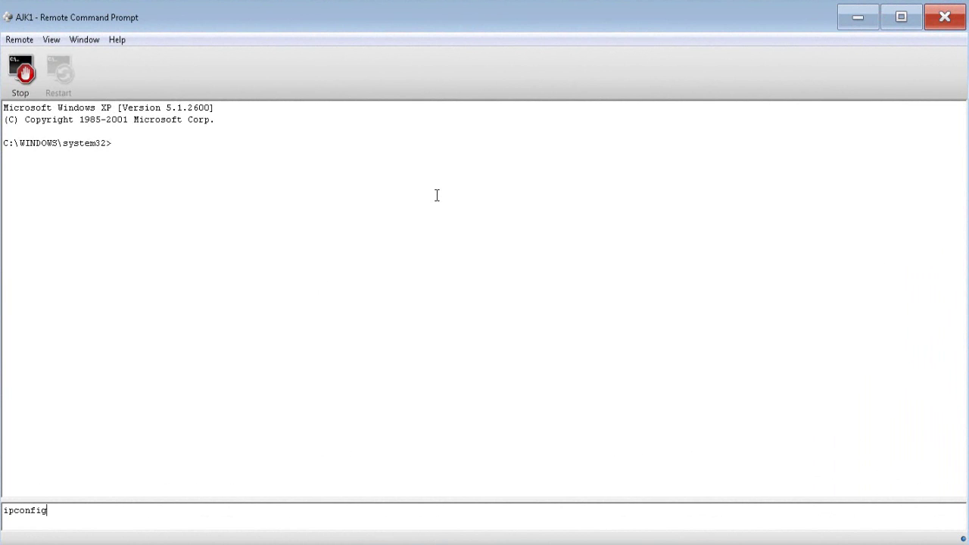
pyautogui.press('Return')
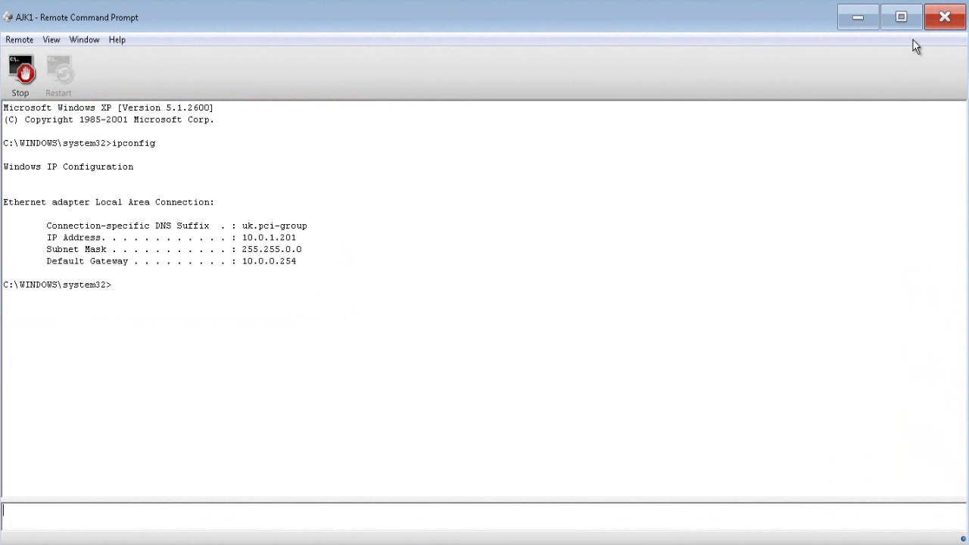
# Close the remote command prompt and examine AJK1's registry values under HKEY_LOCAL_MACHINE\SOFTWARE\NetSupport Manager\InstalledFeatures, closing the registry editor when done.
pyautogui.click(943, 19)
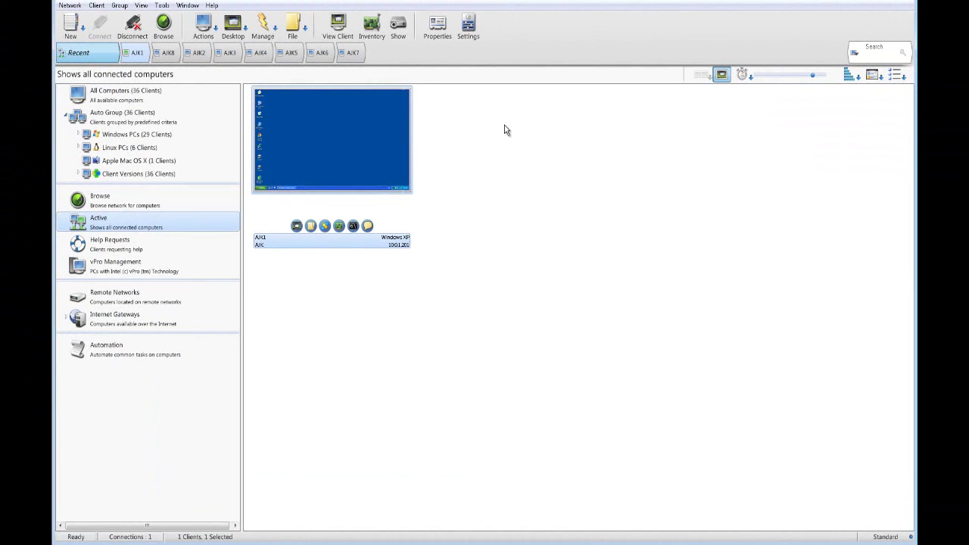
pyautogui.click(327, 235)
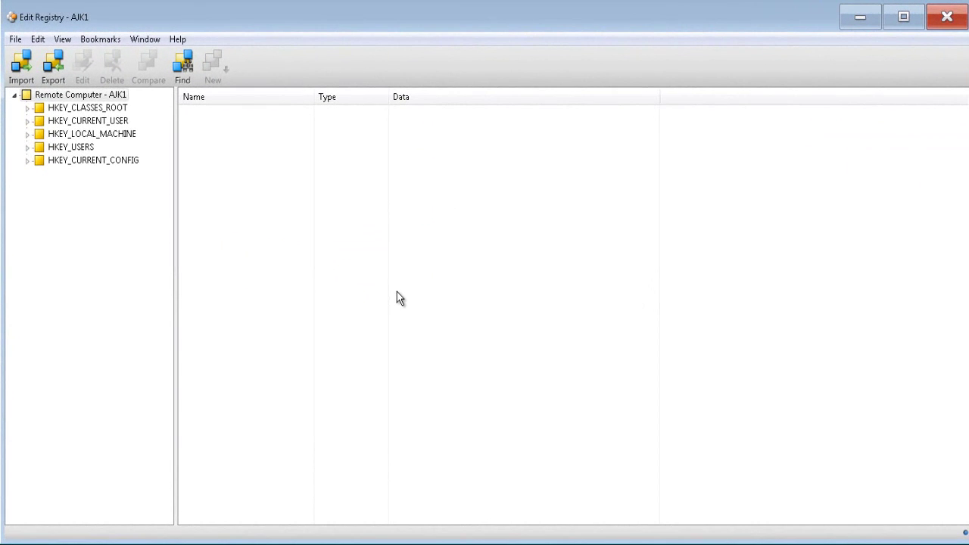
pyautogui.click(27, 134)
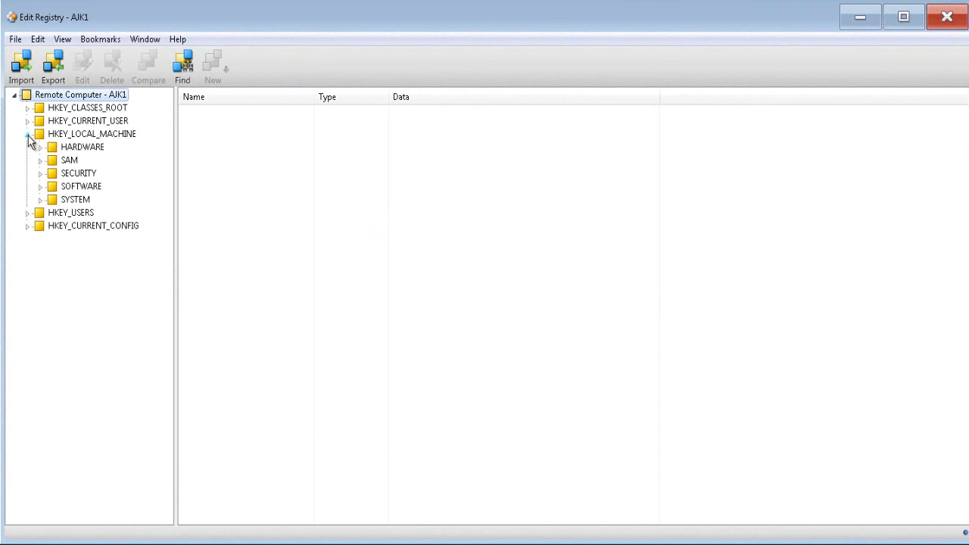
pyautogui.click(40, 186)
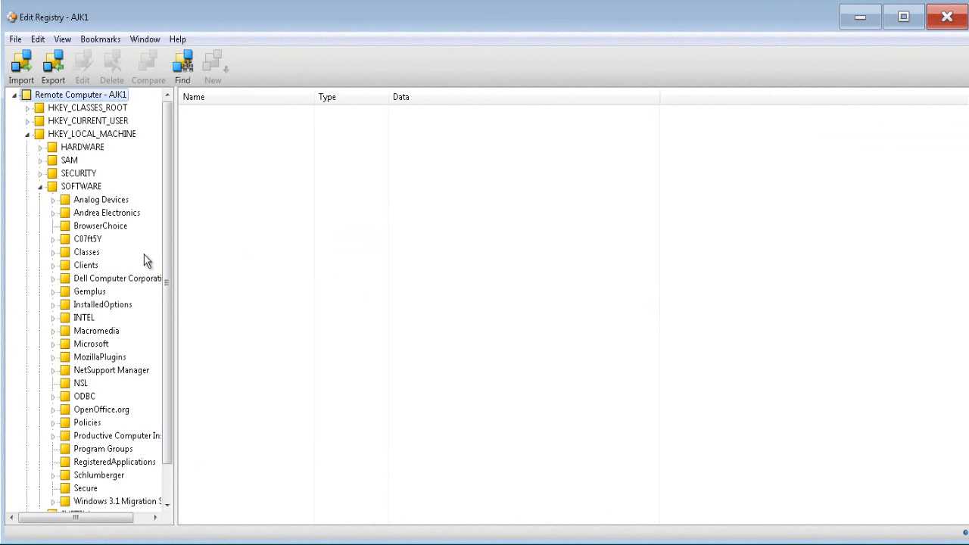
pyautogui.click(53, 370)
pyautogui.click(109, 386)
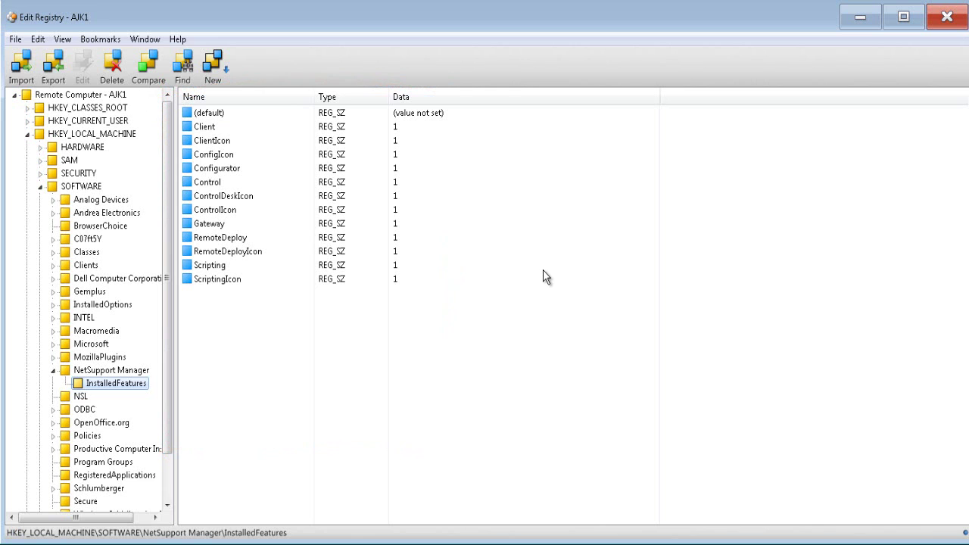
pyautogui.click(947, 16)
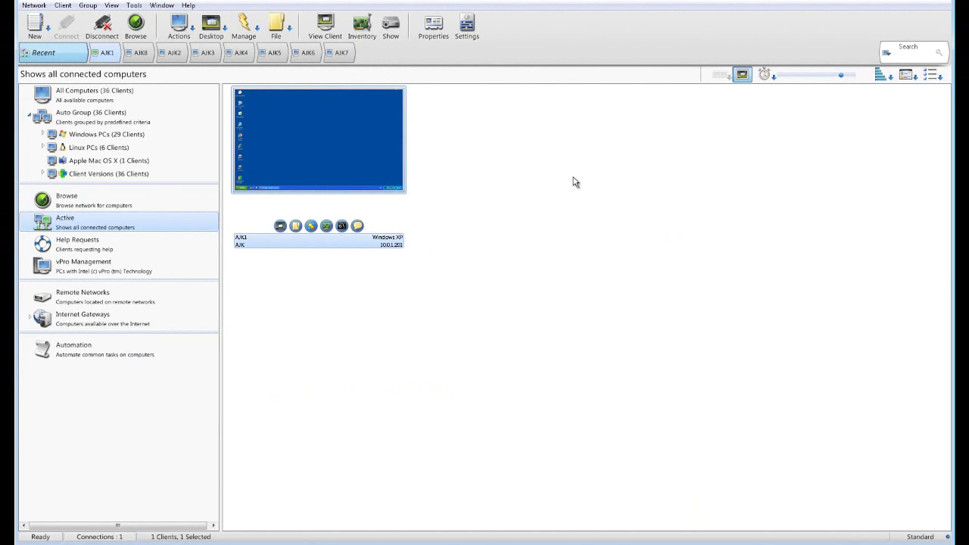
# Open File Transfer for AJK1 and browse the remote C: drive's Documents and Settings folder, including its AJK and All Users subfolders.
pyautogui.click(289, 30)
pyautogui.click(294, 51)
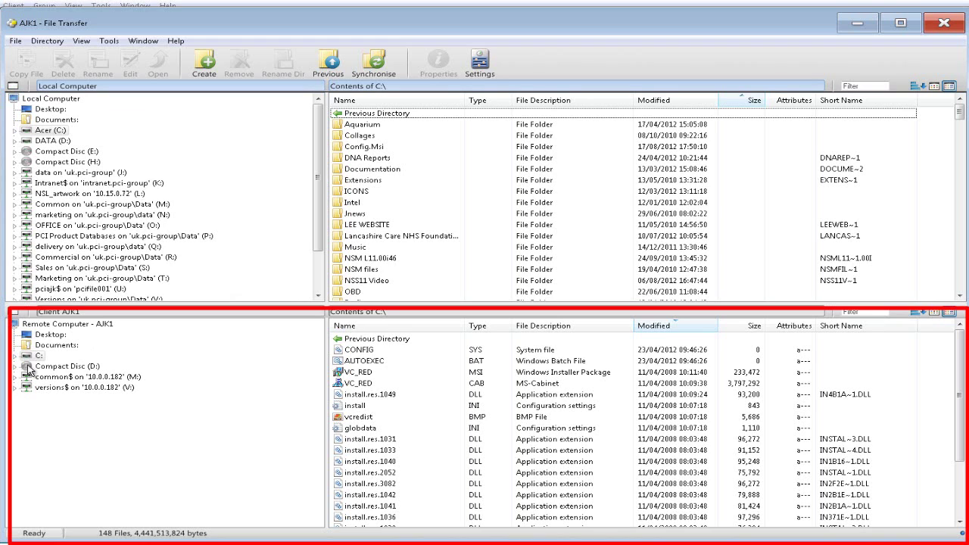
pyautogui.click(14, 358)
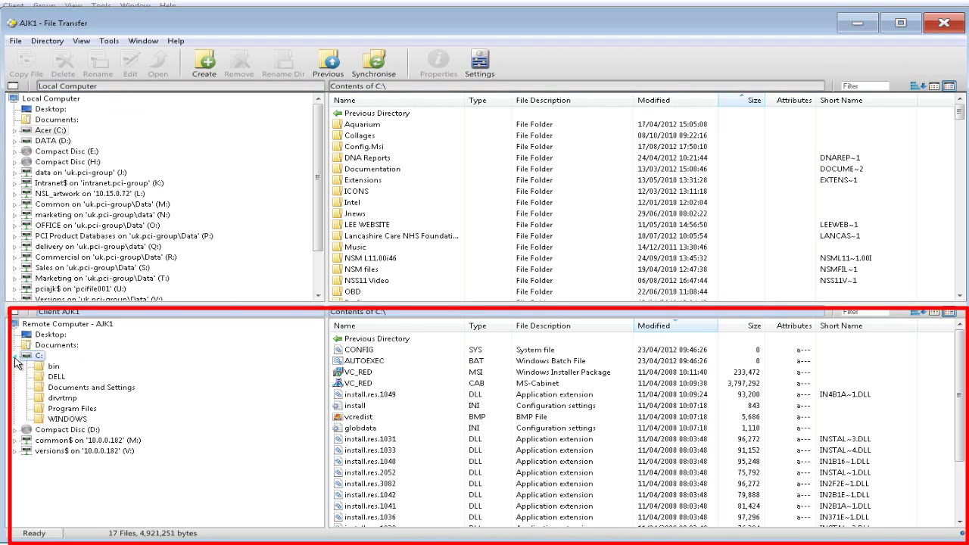
pyautogui.click(58, 389)
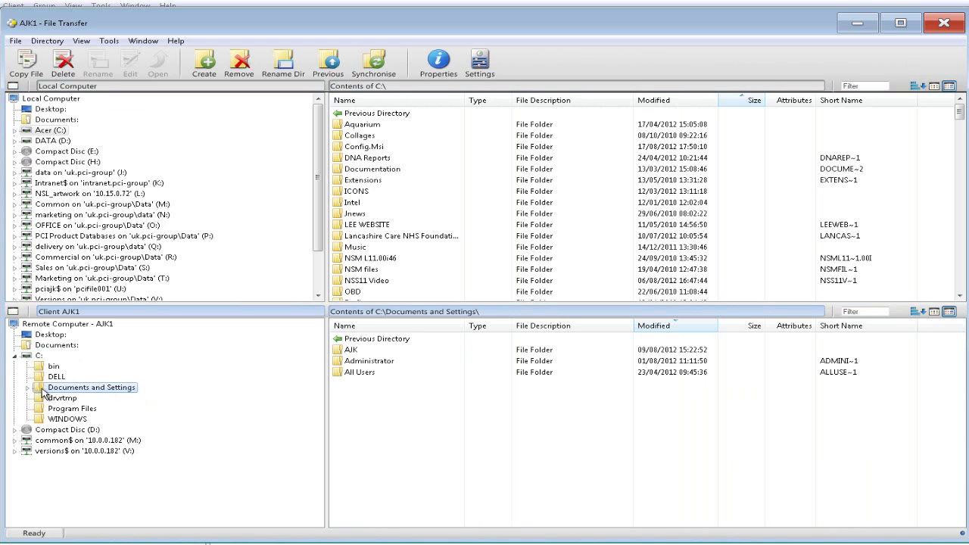
pyautogui.click(28, 388)
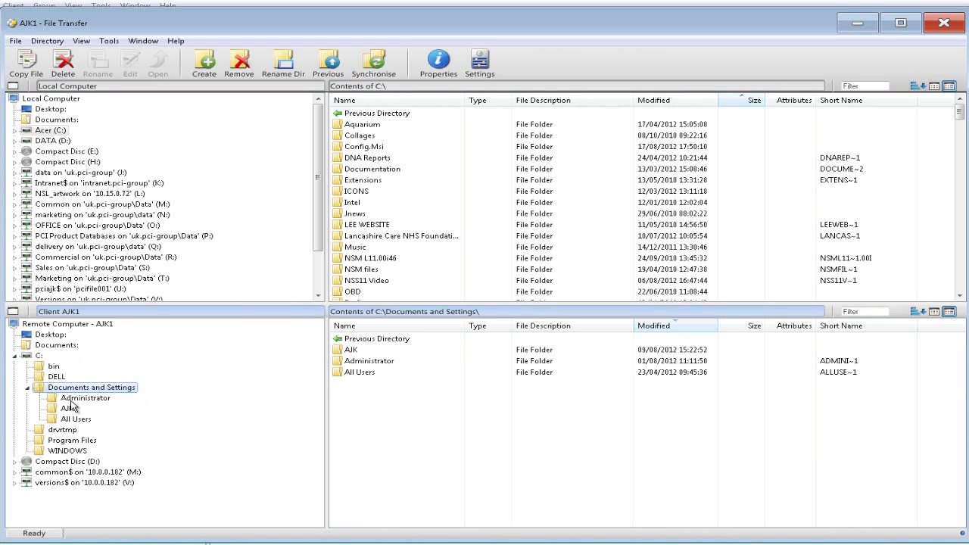
pyautogui.click(73, 399)
pyautogui.click(68, 409)
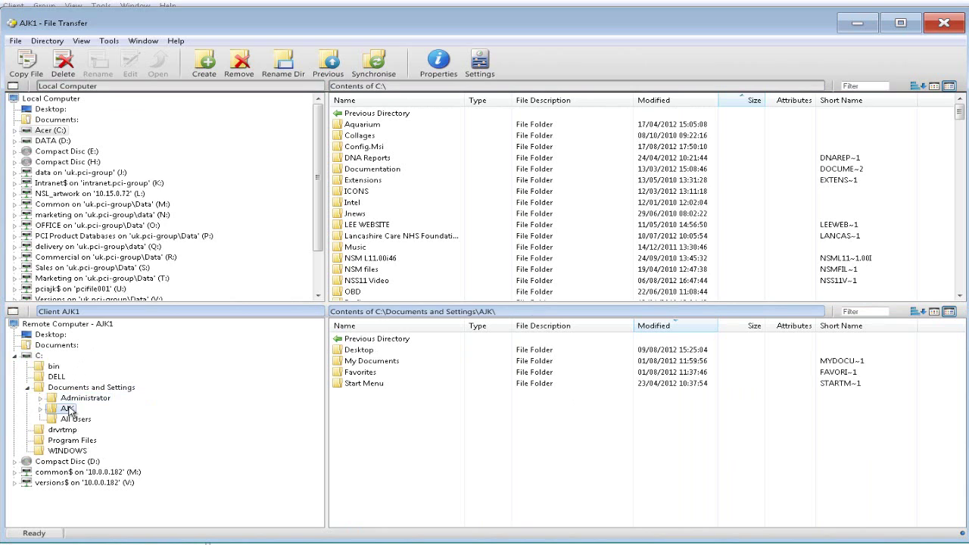
pyautogui.click(74, 419)
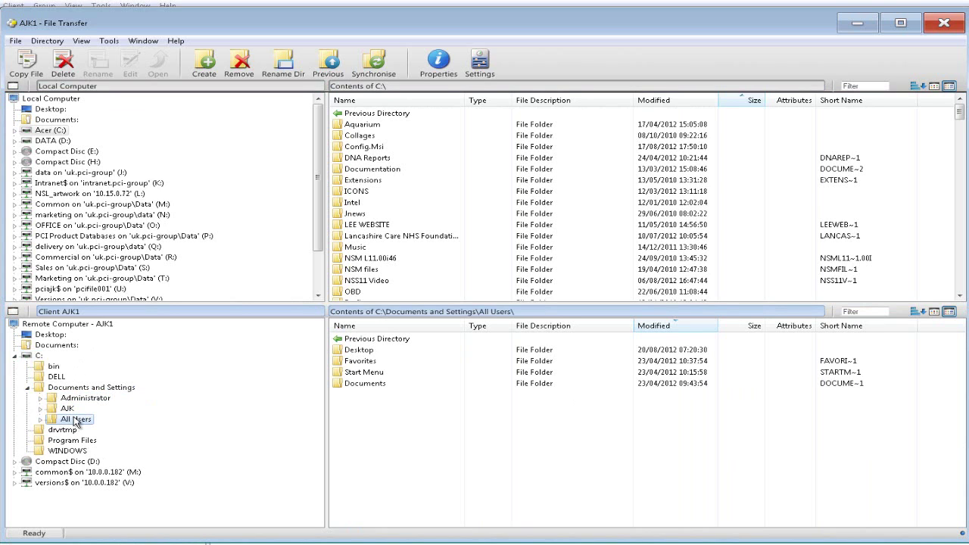
# Select the imsins log file in AJK1's remote WINDOWS folder, and close the file transfer session.
pyautogui.click(70, 451)
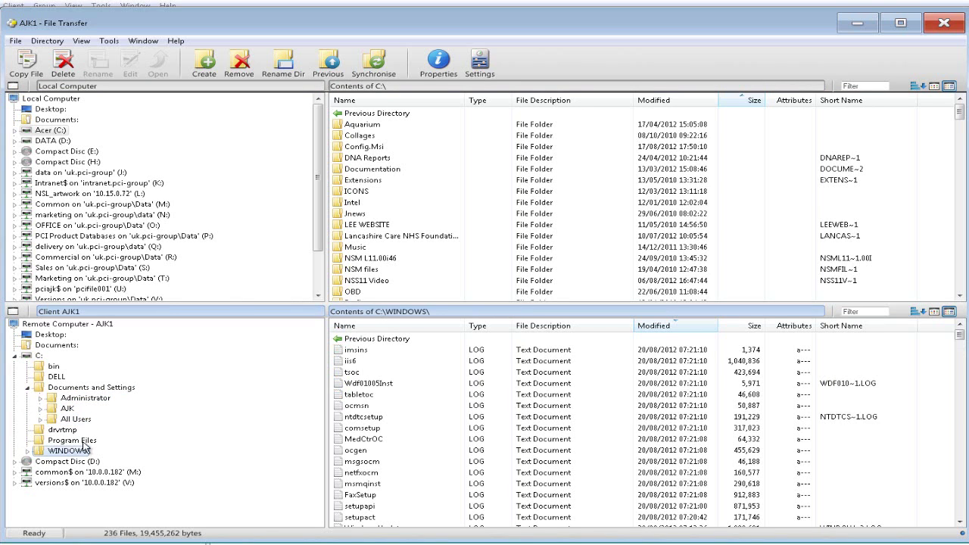
pyautogui.click(356, 352)
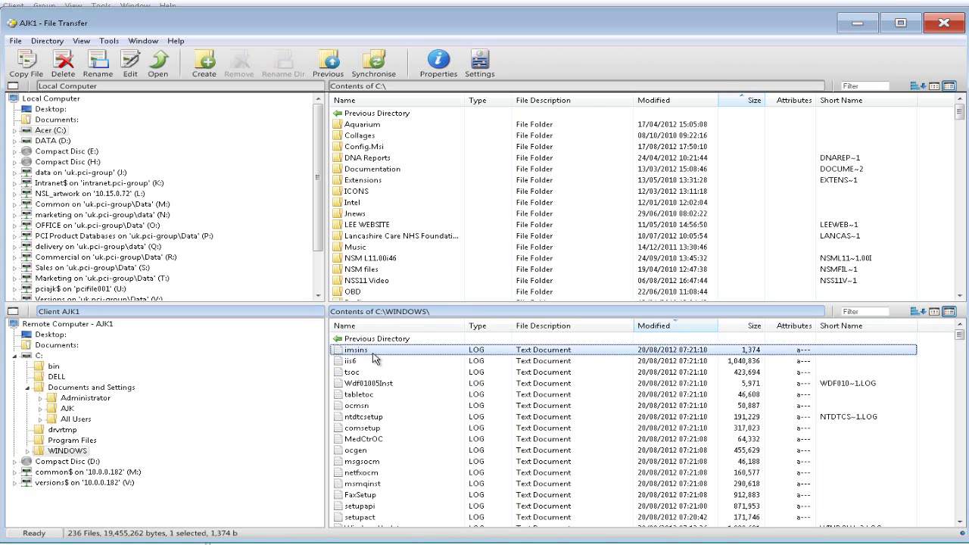
pyautogui.moveTo(370, 352)
pyautogui.mouseDown()
pyautogui.moveTo(388, 269)
pyautogui.moveTo(382, 352)
pyautogui.mouseUp()
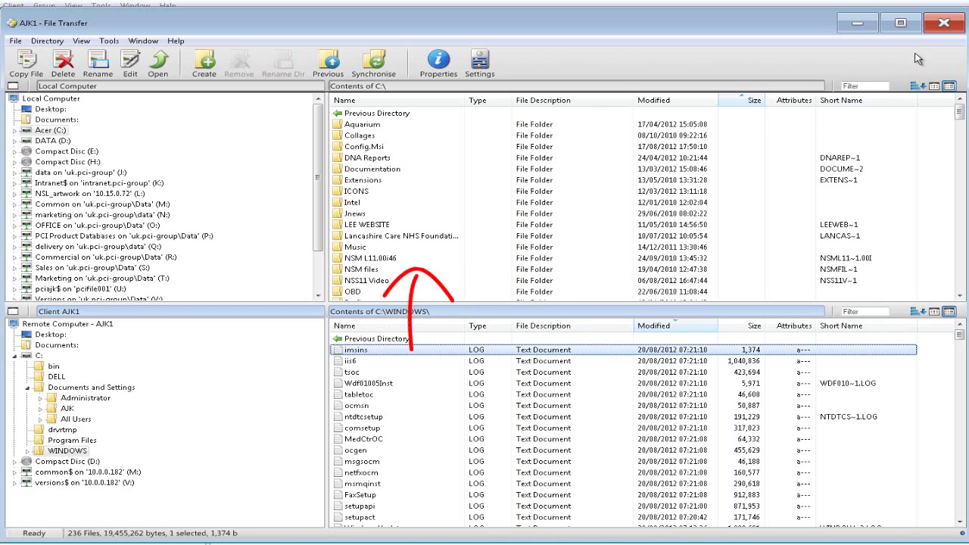
pyautogui.click(944, 22)
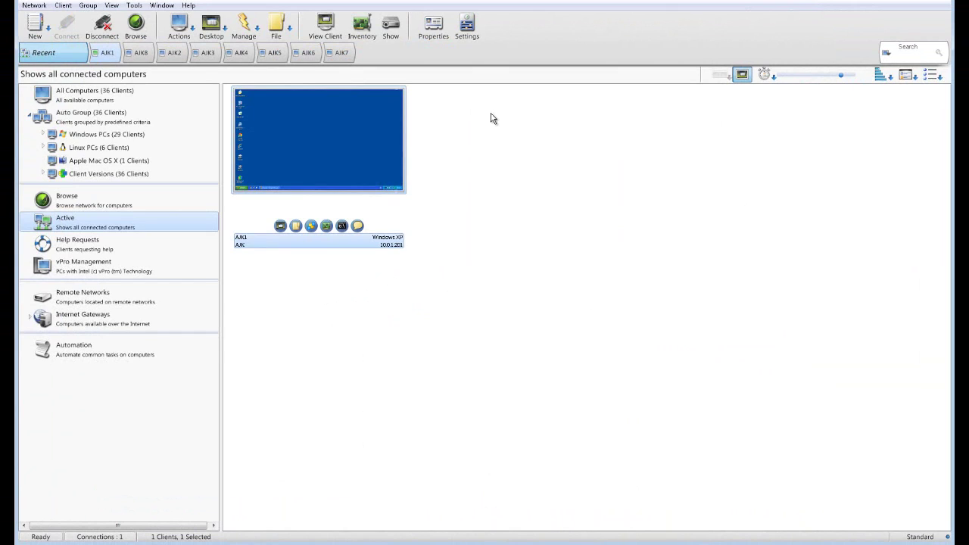
# Create a group named netsupport with clients AJK1 to AJK8 (the entries without a globe) selected from All Computers, and open that group.
pyautogui.click(115, 91)
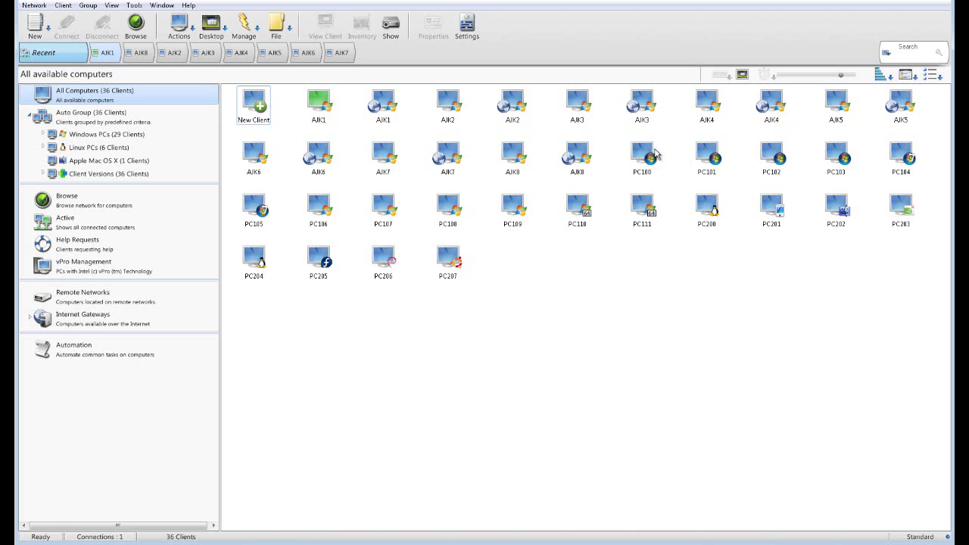
pyautogui.click(445, 104)
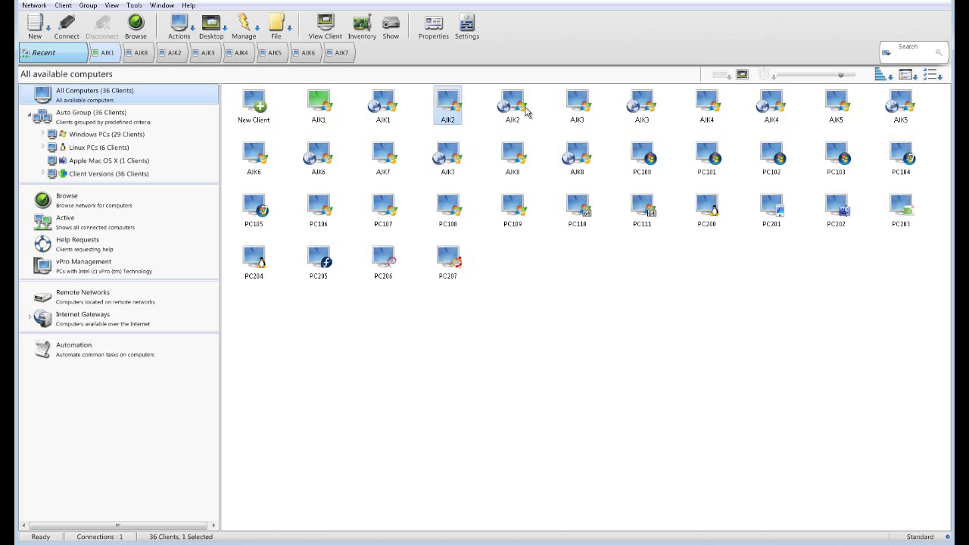
pyautogui.keyDown('ctrl'); pyautogui.click(580, 106); pyautogui.keyUp('ctrl')
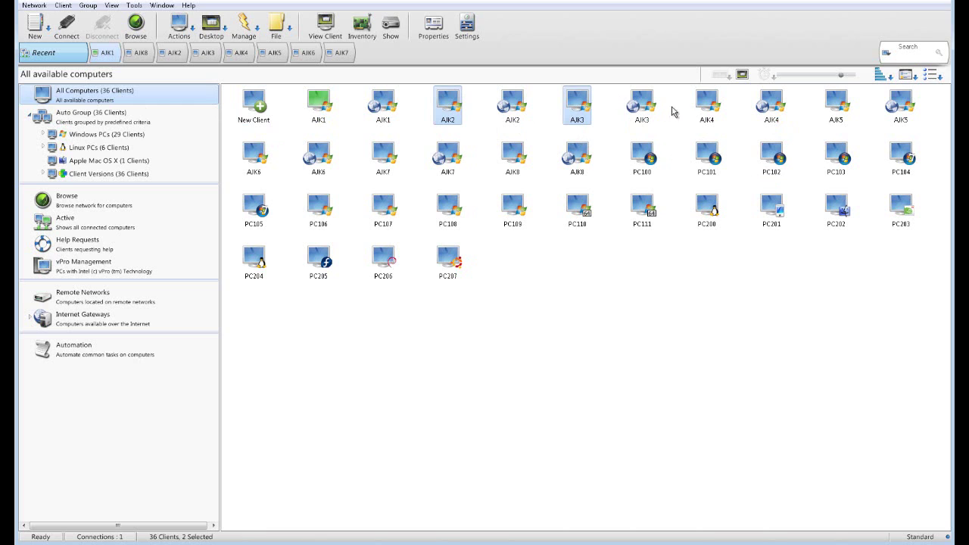
pyautogui.keyDown('ctrl'); pyautogui.click(707, 110); pyautogui.keyUp('ctrl')
pyautogui.keyDown('ctrl'); pyautogui.click(841, 106); pyautogui.keyUp('ctrl')
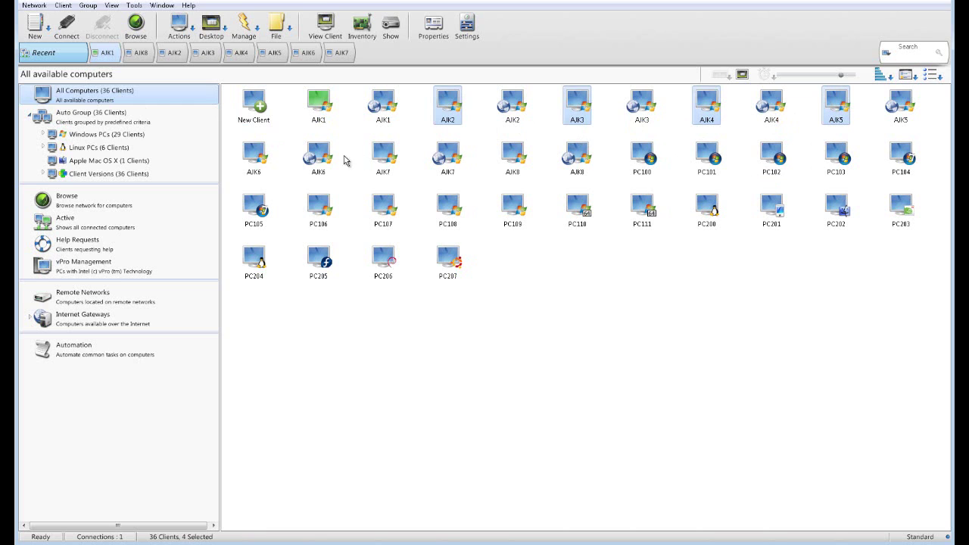
pyautogui.keyDown('ctrl'); pyautogui.click(265, 159); pyautogui.keyUp('ctrl')
pyautogui.keyDown('ctrl'); pyautogui.click(385, 159); pyautogui.keyUp('ctrl')
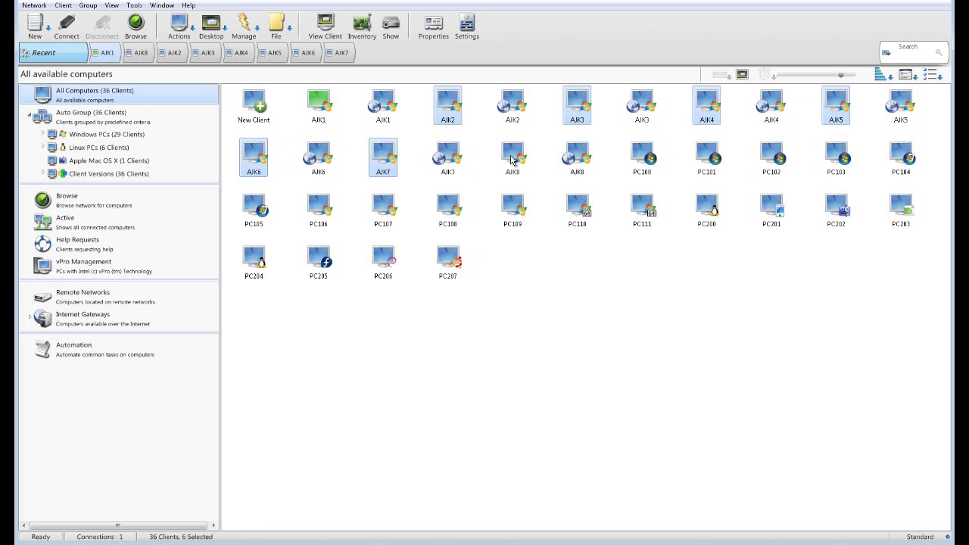
pyautogui.keyDown('ctrl'); pyautogui.click(515, 161); pyautogui.keyUp('ctrl')
pyautogui.keyDown('ctrl'); pyautogui.click(321, 109); pyautogui.keyUp('ctrl')
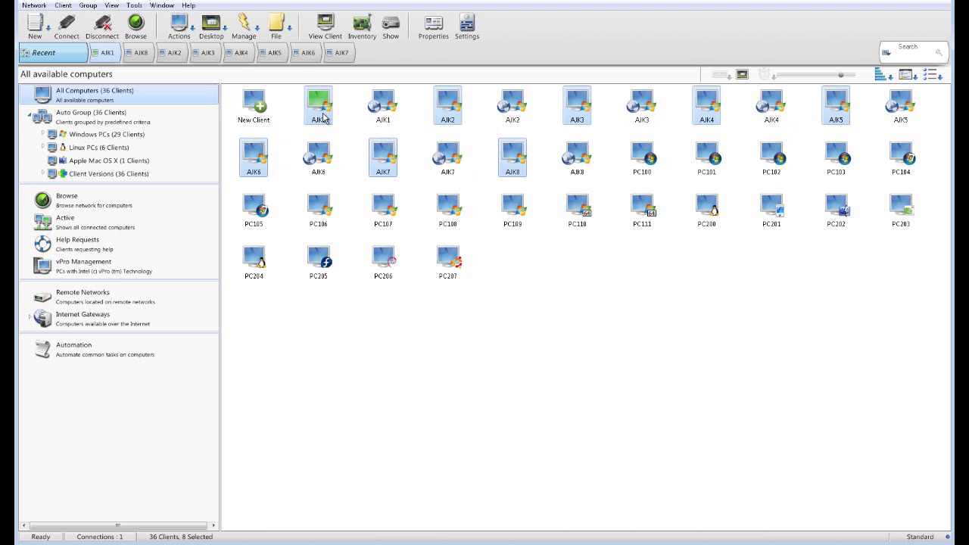
pyautogui.rightClick(322, 115)
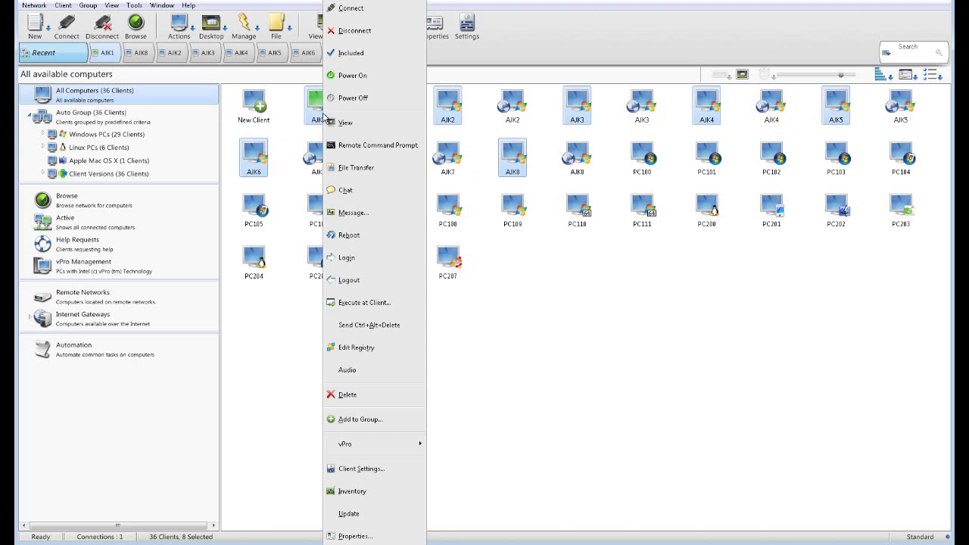
pyautogui.click(302, 504)
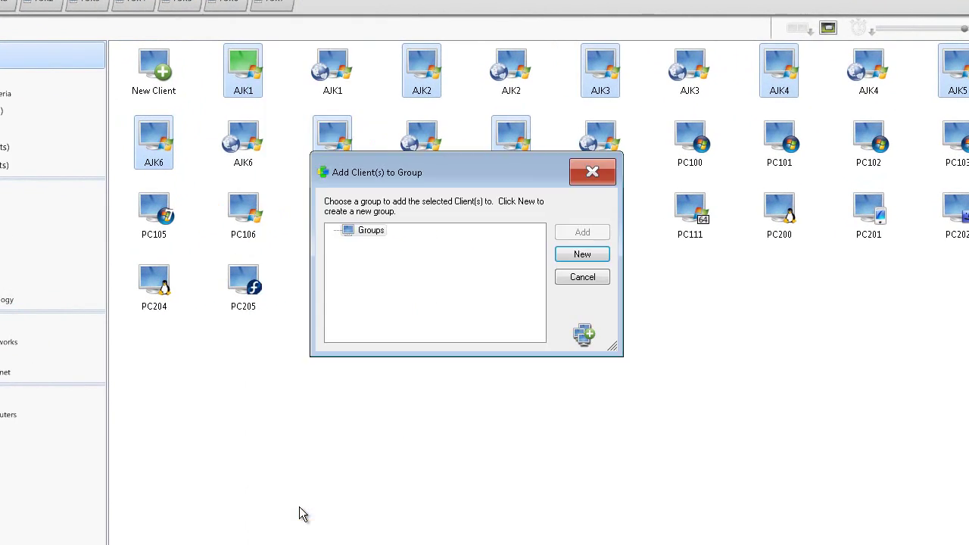
pyautogui.click(569, 254)
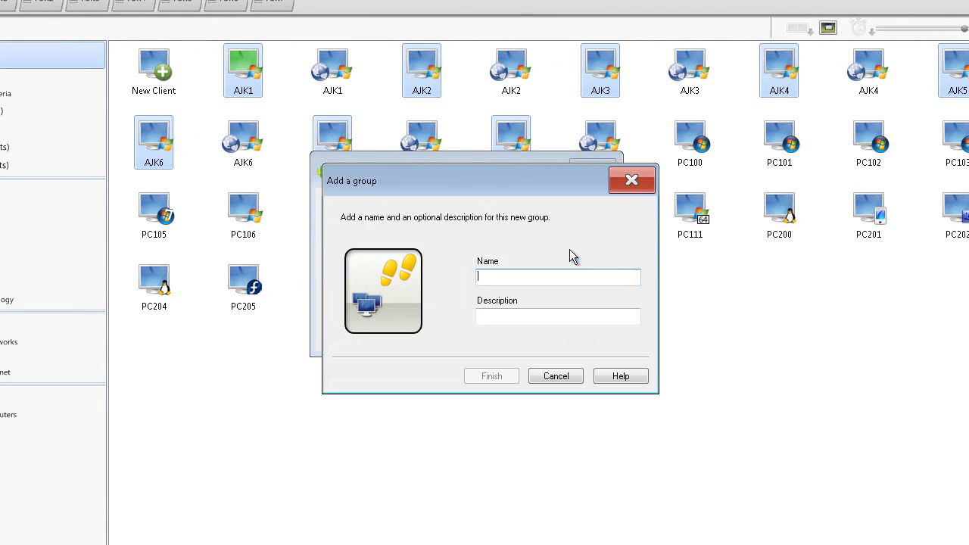
pyautogui.write('netsupport')
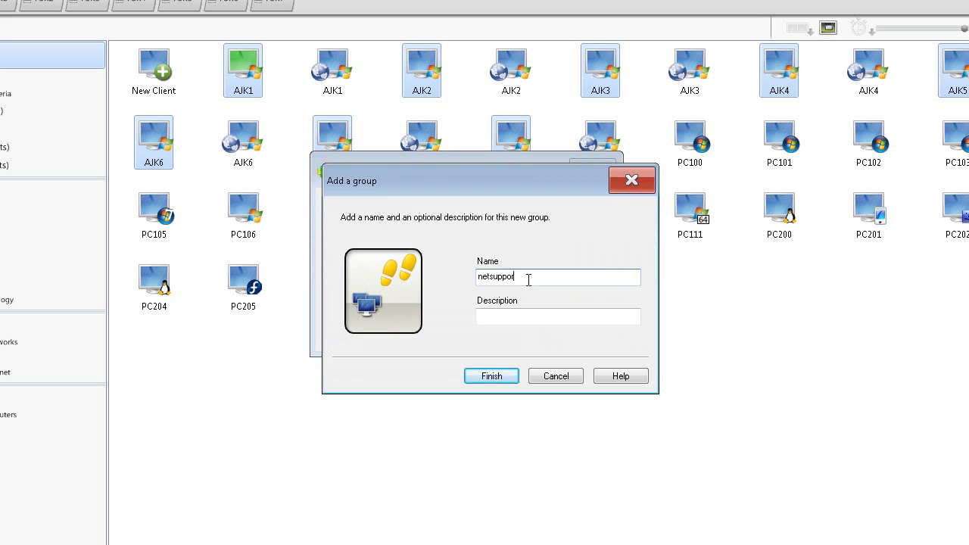
pyautogui.click(492, 376)
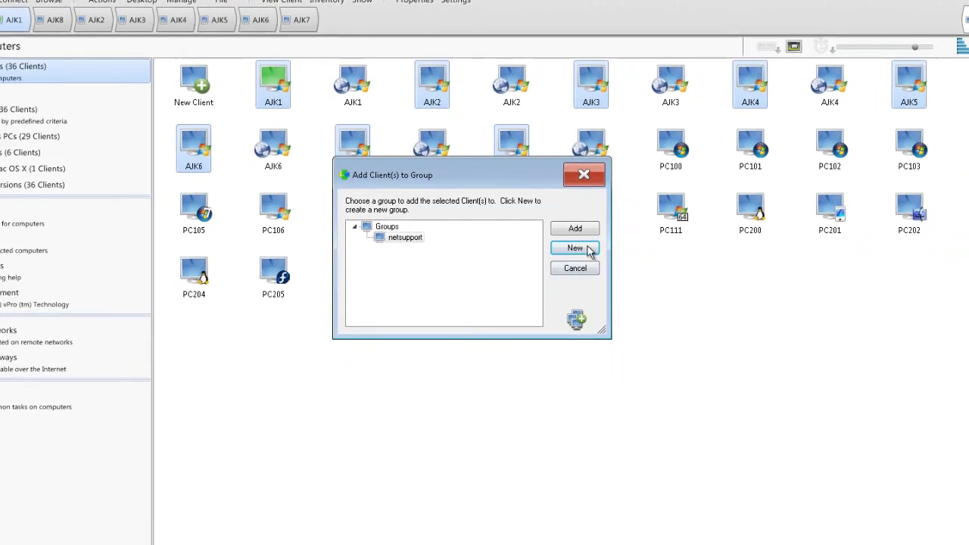
pyautogui.click(592, 171)
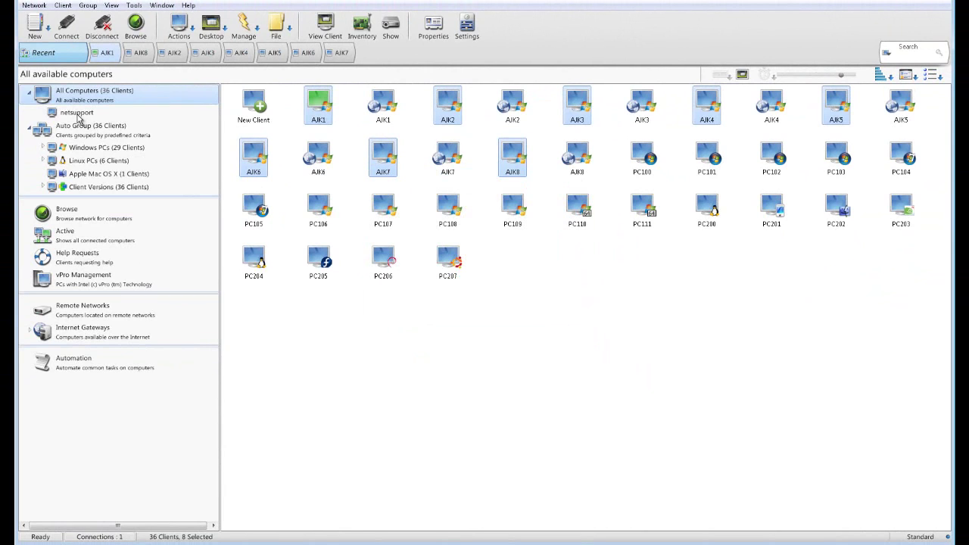
pyautogui.click(77, 114)
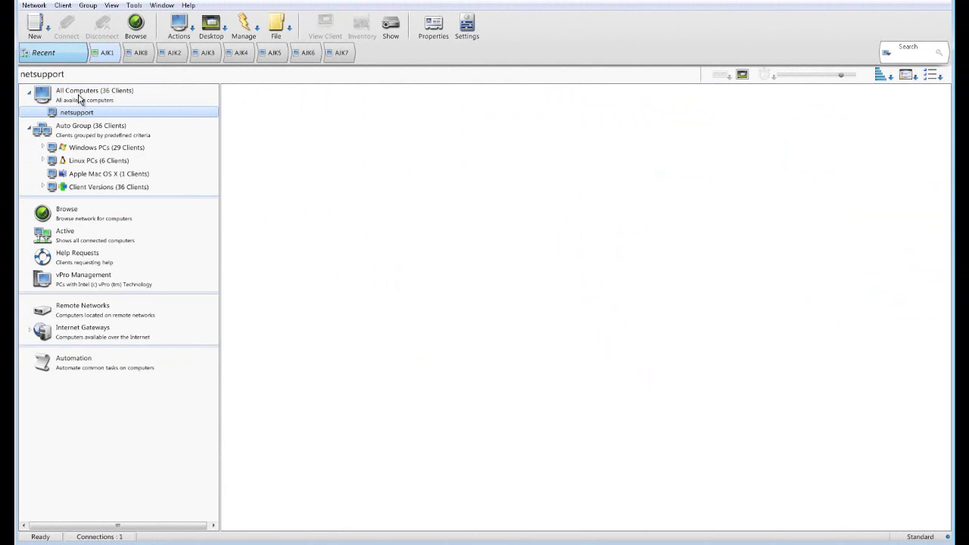
# Connect to clients AJK2, AJK3, AJK4 and AJK5 (the entries without a globe) from All Computers.
pyautogui.click(80, 95)
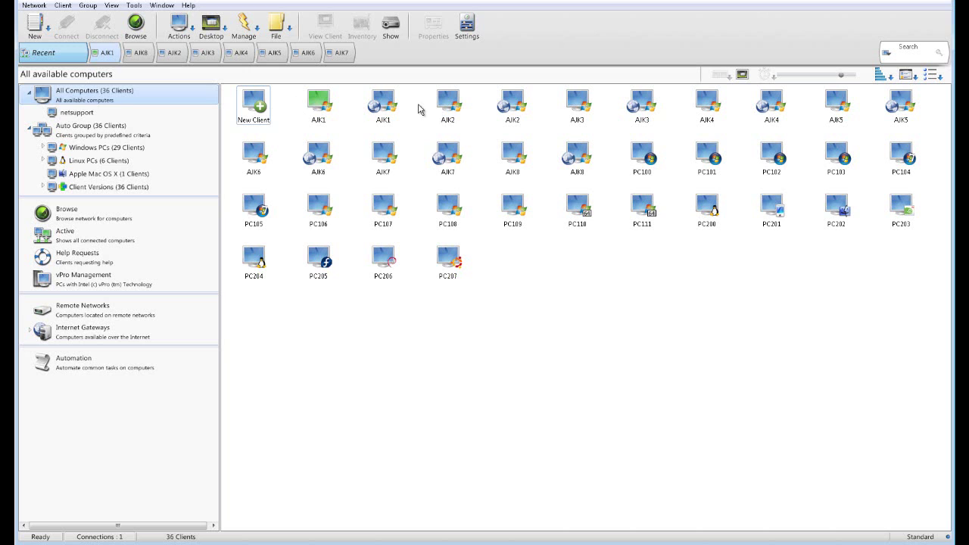
pyautogui.rightClick(458, 104)
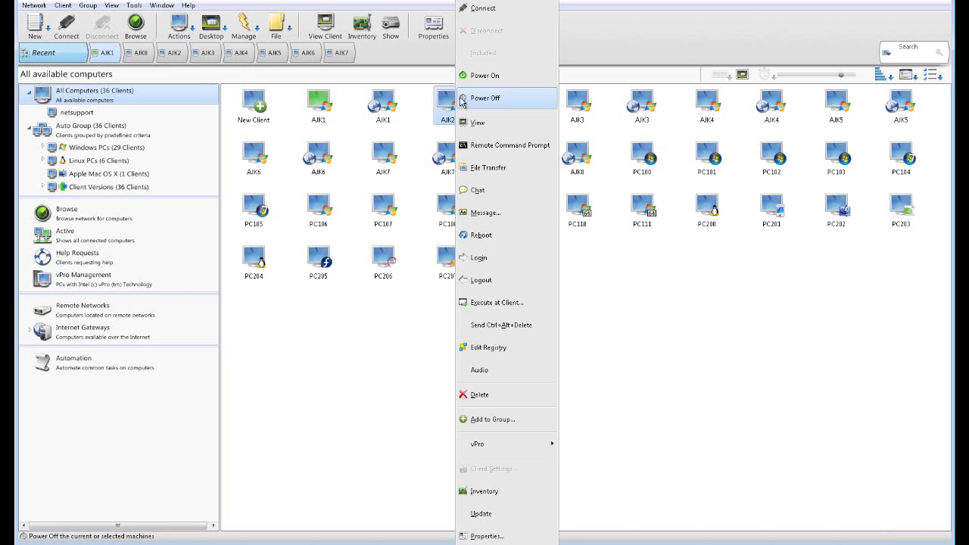
pyautogui.click(483, 9)
pyautogui.rightClick(574, 110)
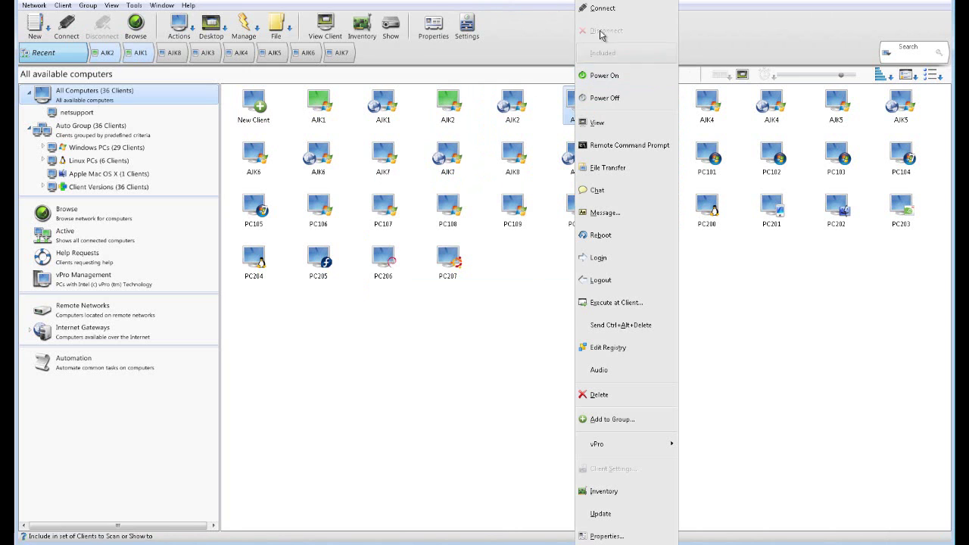
pyautogui.click(594, 9)
pyautogui.rightClick(718, 110)
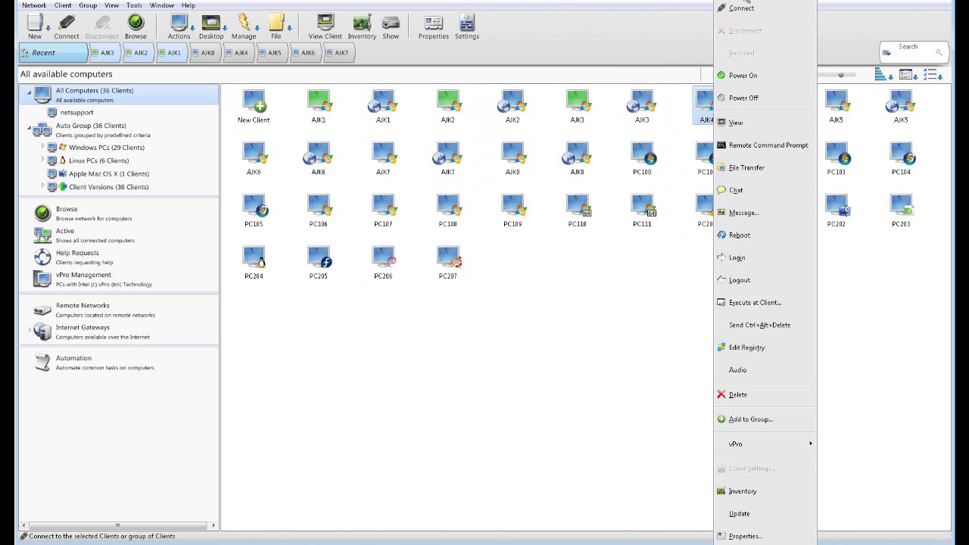
pyautogui.click(742, 8)
pyautogui.rightClick(835, 112)
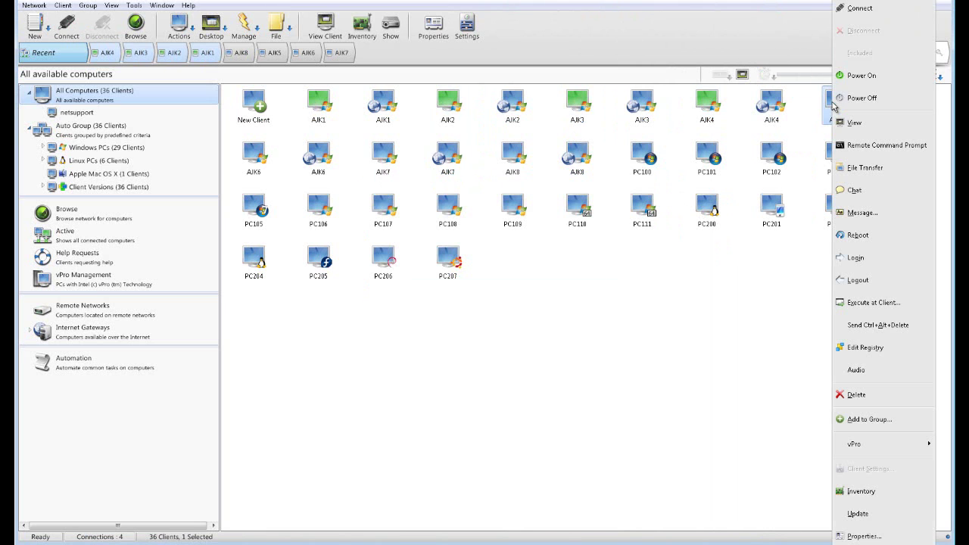
pyautogui.click(856, 9)
# Connect to clients AJK6, AJK7 and AJK8 (the entries without a globe), and display all active connected computers.
pyautogui.rightClick(255, 156)
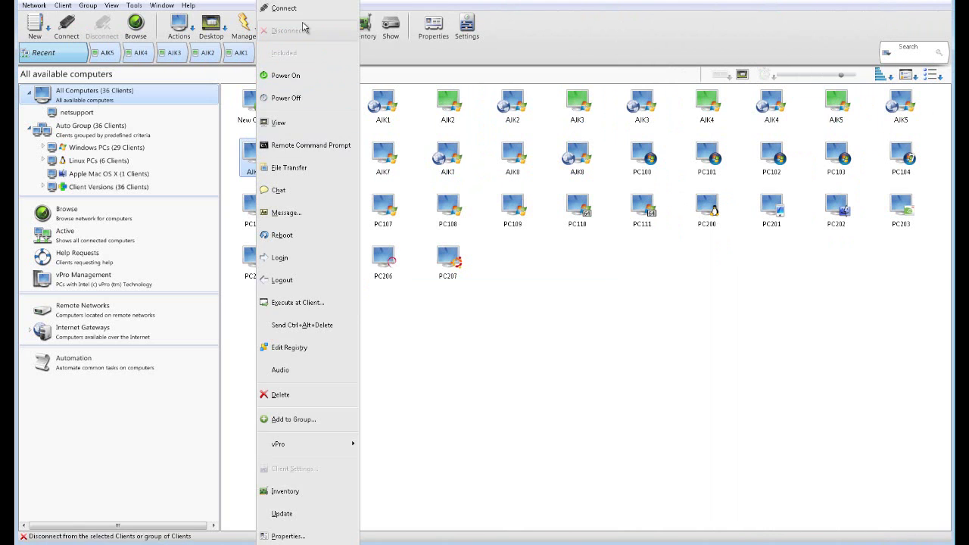
pyautogui.click(275, 9)
pyautogui.rightClick(384, 152)
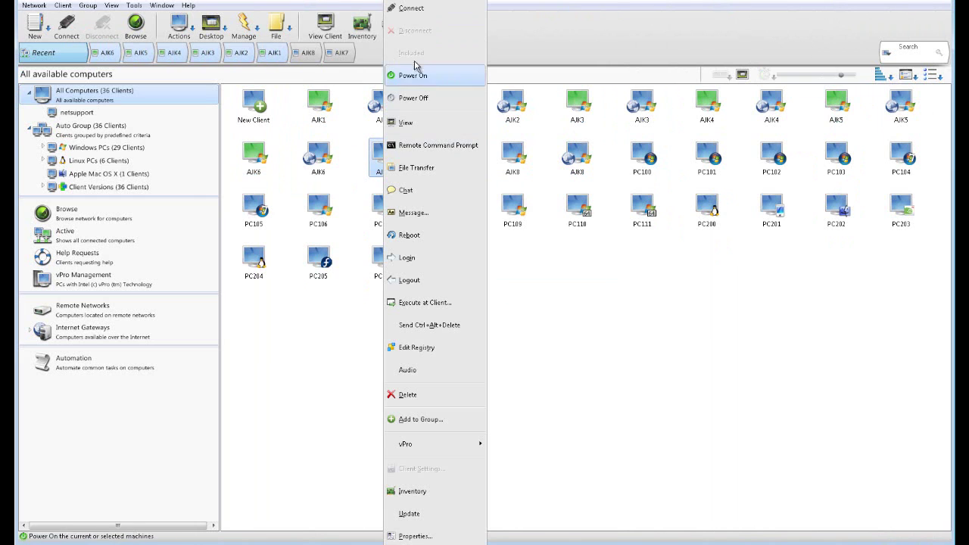
pyautogui.click(396, 9)
pyautogui.rightClick(508, 151)
pyautogui.click(538, 9)
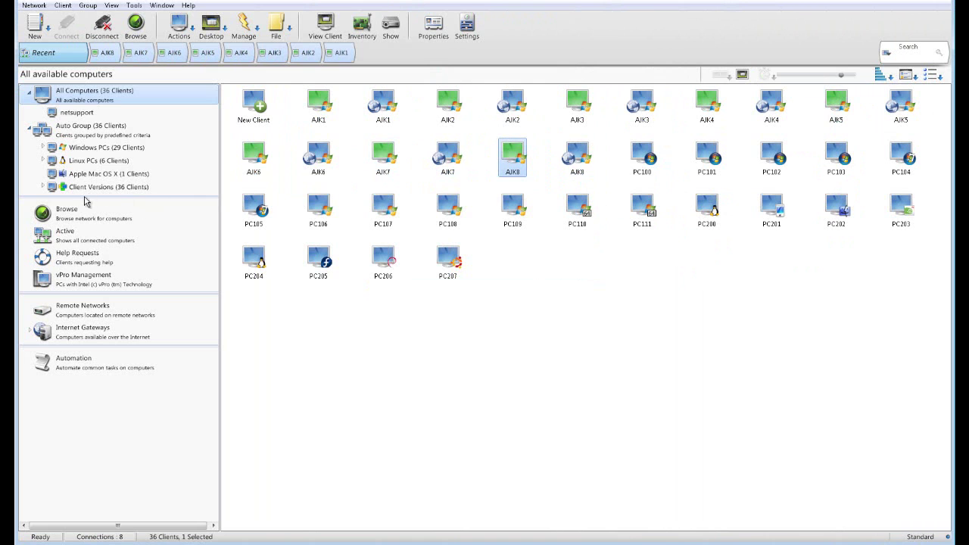
pyautogui.click(69, 236)
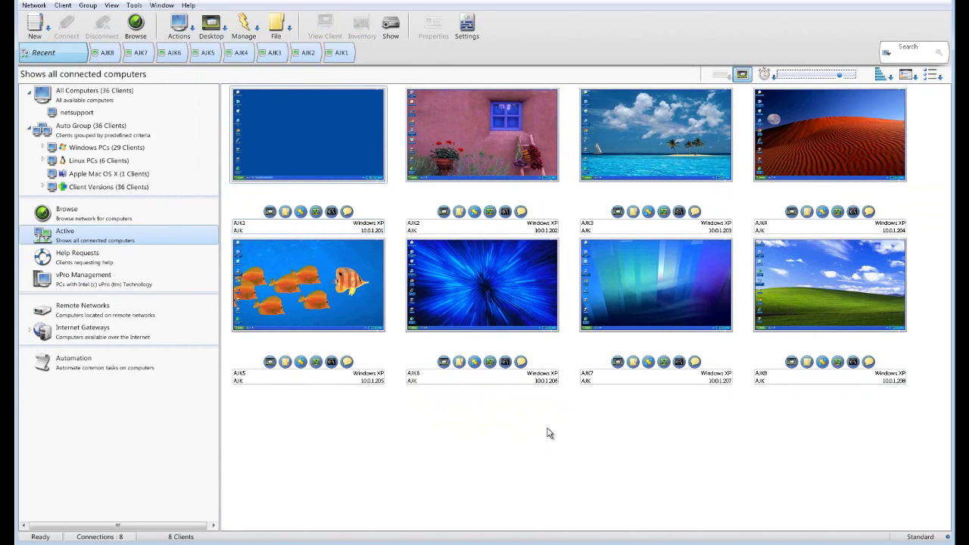
# Open File Distribution for all connected clients, enlarge its destination client list to examine it, and close the window.
pyautogui.click(278, 29)
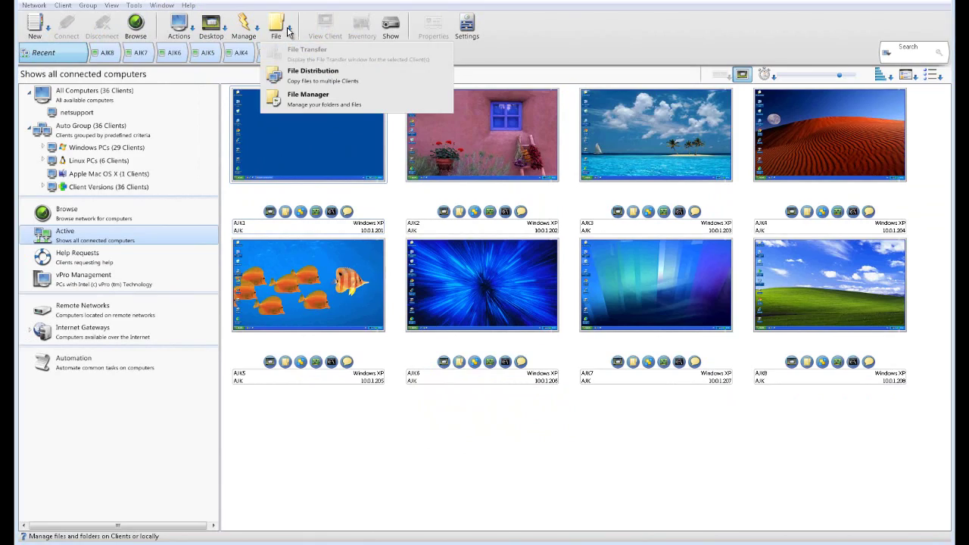
pyautogui.click(306, 73)
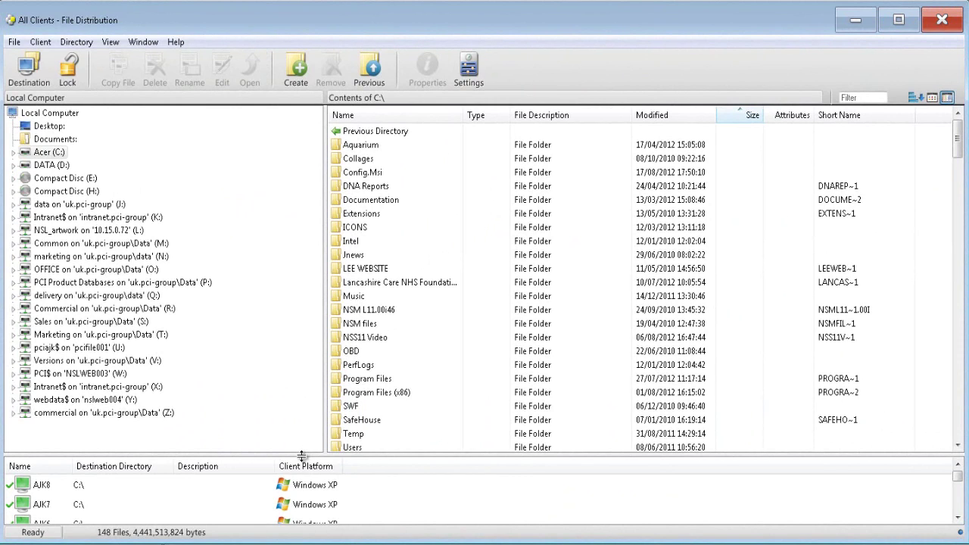
pyautogui.moveTo(301, 456); pyautogui.dragTo(299, 376)
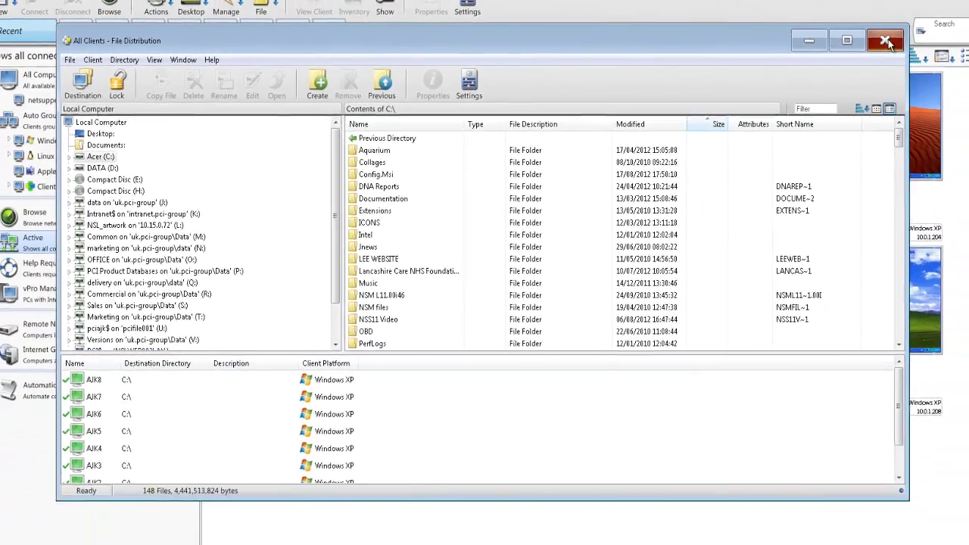
pyautogui.click(886, 41)
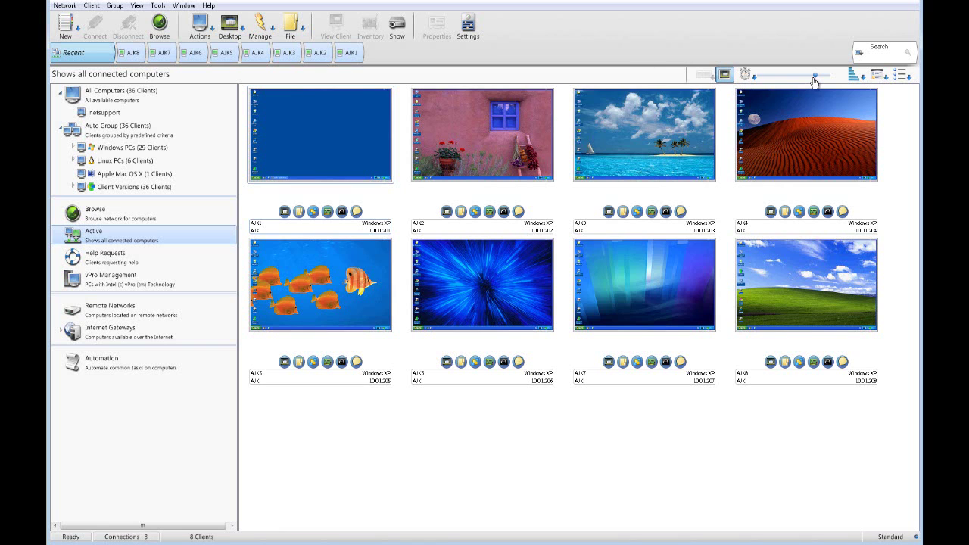
# Reduce the client thumbnails slightly and preview the enlarged screens of AJK4, AJK2, AJK7 and AJK5.
pyautogui.moveTo(816, 76); pyautogui.dragTo(804, 76)
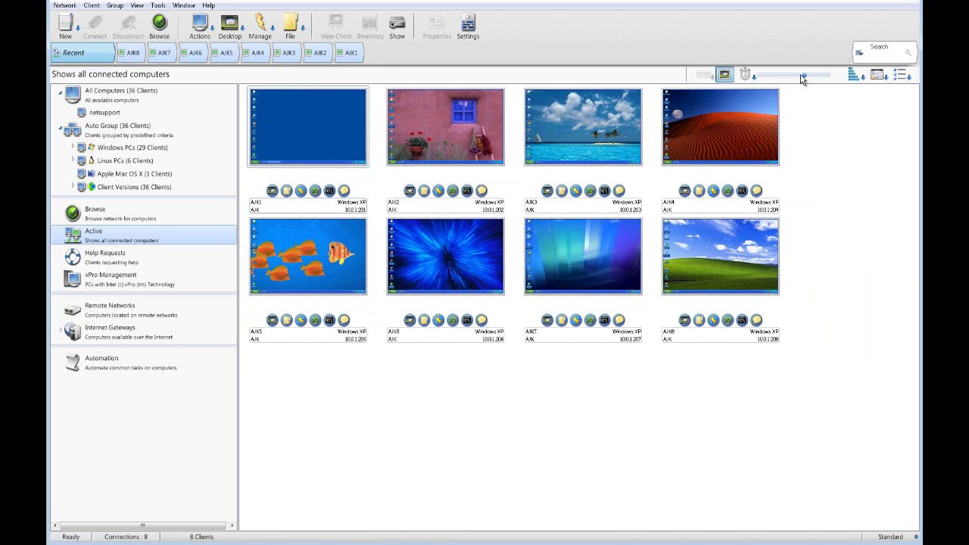
pyautogui.moveTo(727, 133)
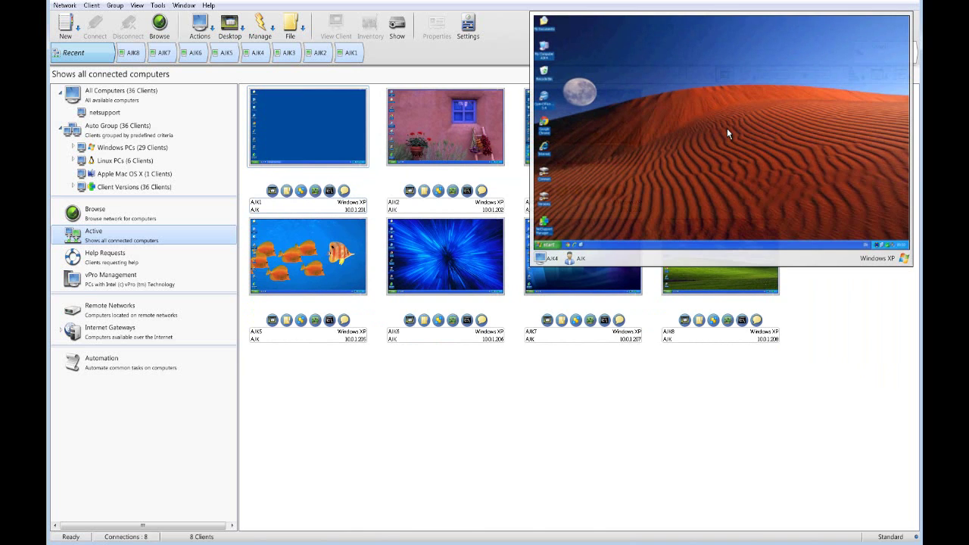
pyautogui.moveTo(458, 130)
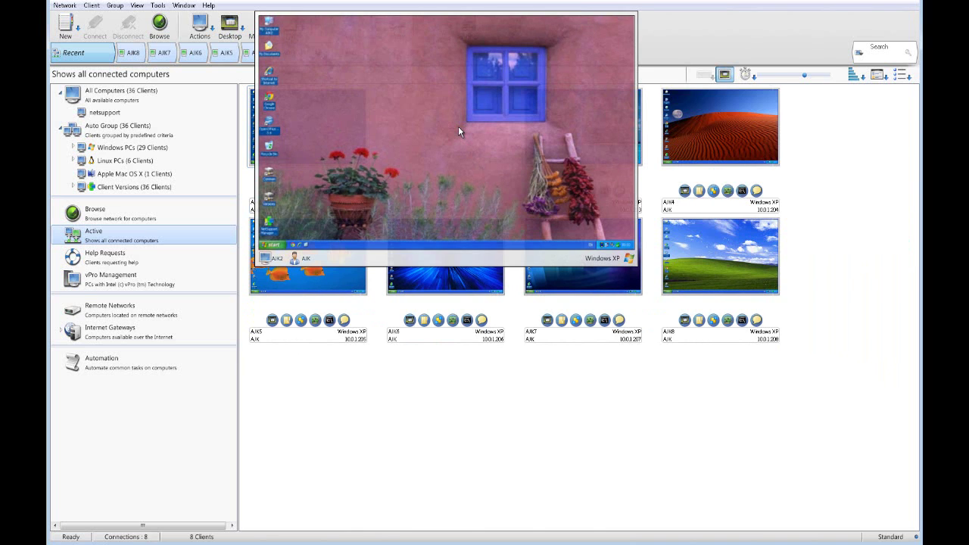
pyautogui.moveTo(583, 288)
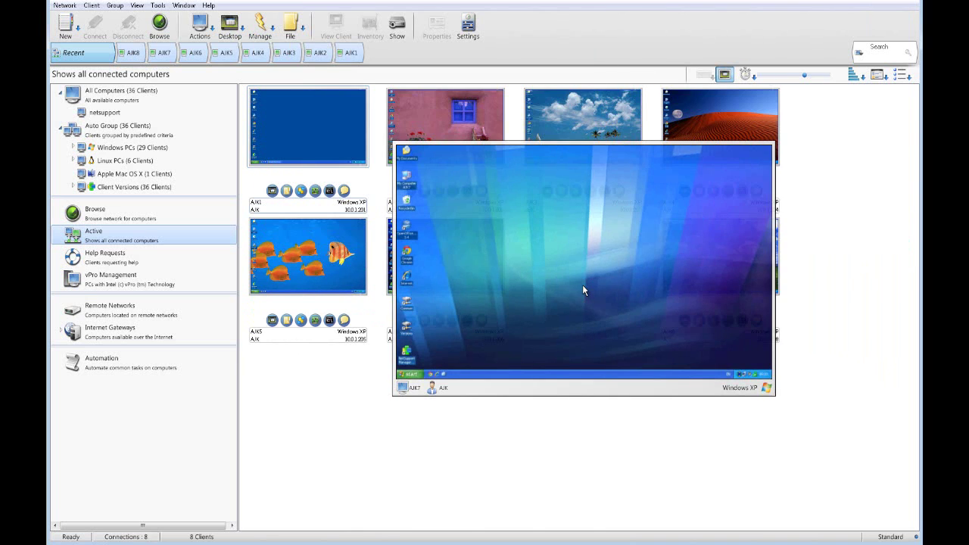
pyautogui.moveTo(345, 257)
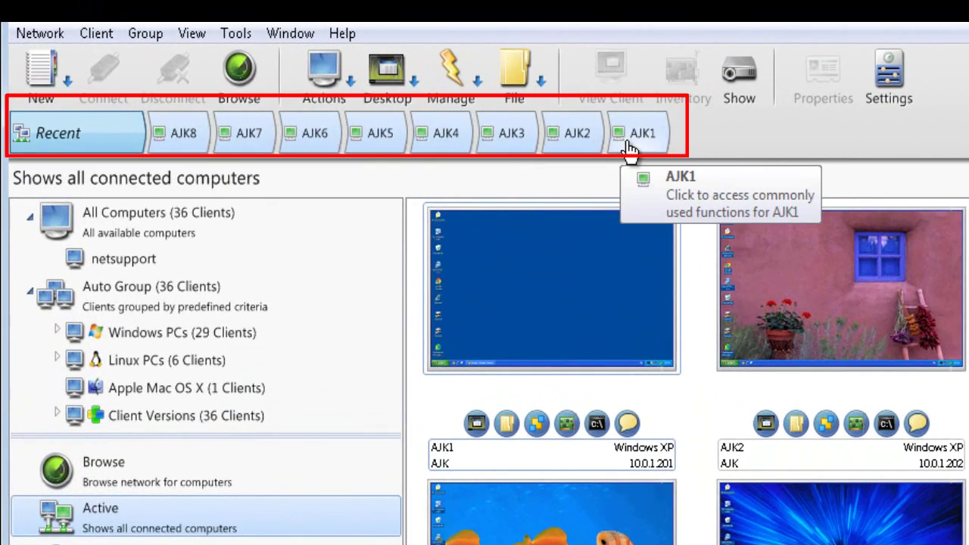
# Examine AJK1's quick-access functions and connection details from the recent clients, and close them.
pyautogui.click(632, 150)
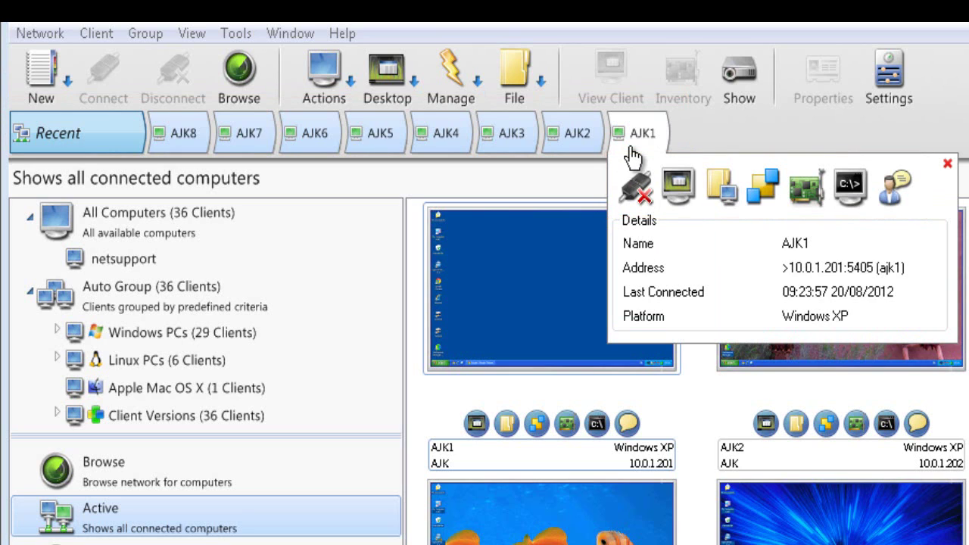
pyautogui.click(947, 164)
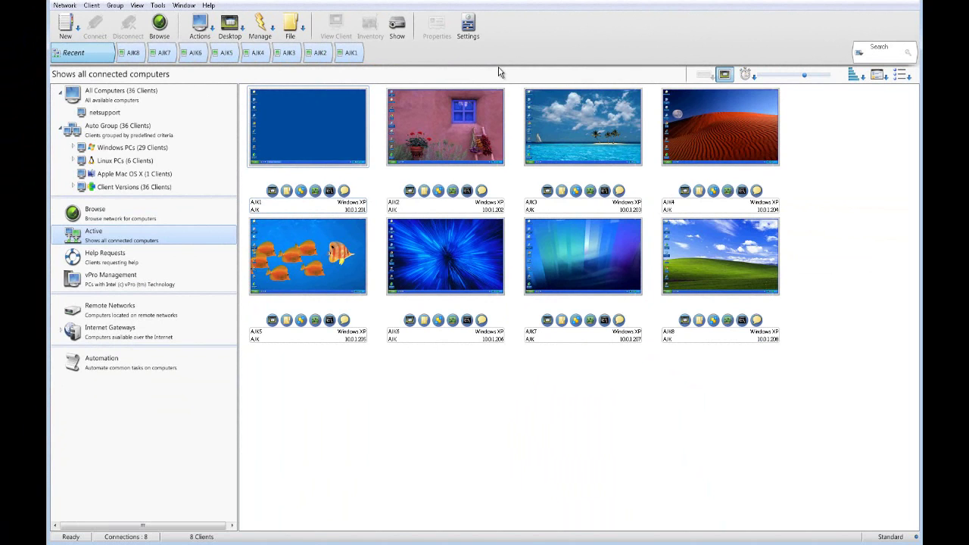
# Send the message "test message" to all connected clients for 20 seconds and check their thumbnails.
pyautogui.click(212, 37)
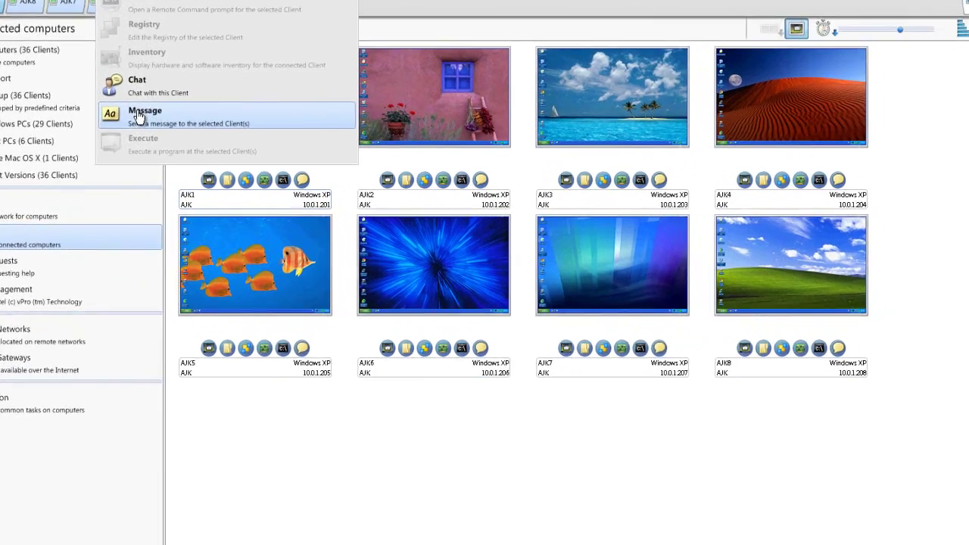
pyautogui.click(222, 141)
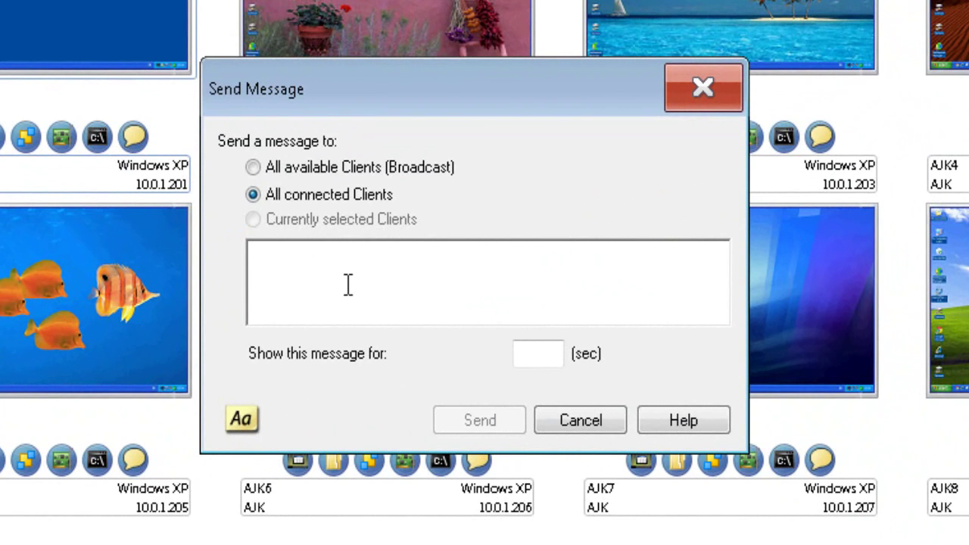
pyautogui.write('test message')
pyautogui.click(540, 344)
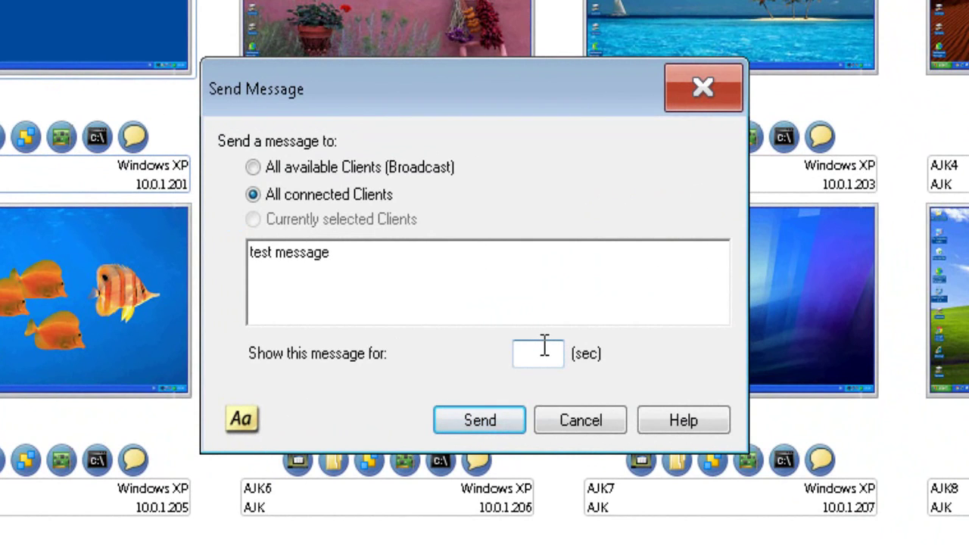
pyautogui.write('20')
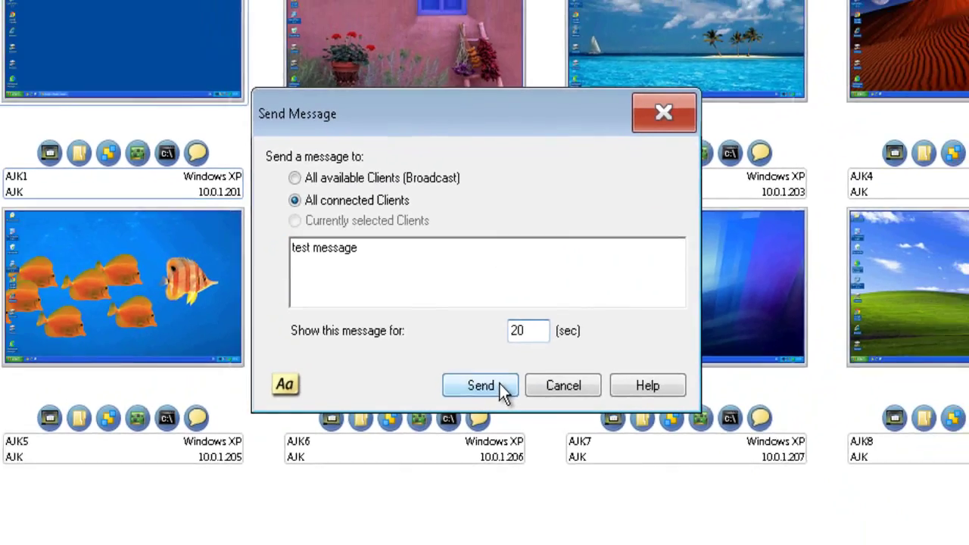
pyautogui.click(503, 421)
pyautogui.moveTo(506, 421)
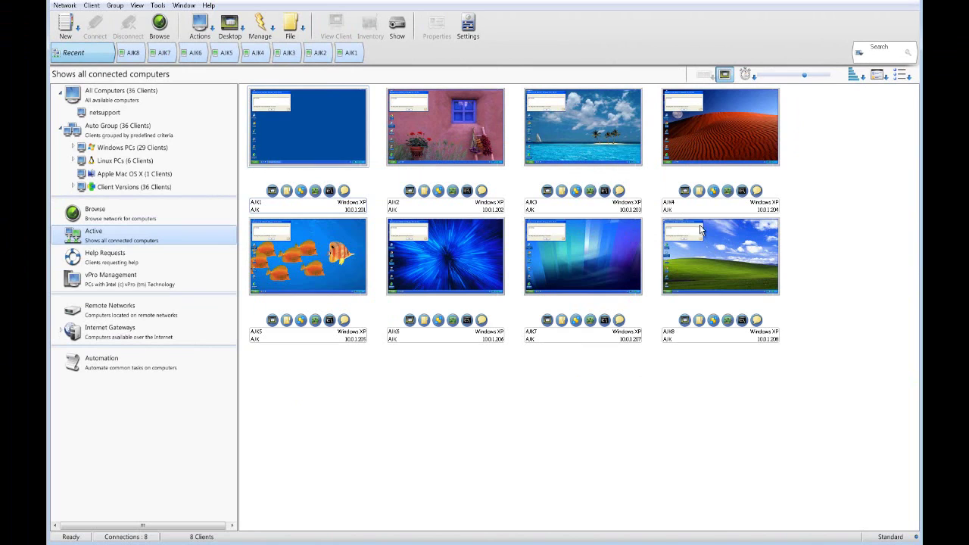
pyautogui.moveTo(360, 230)
# Select AJK1 and examine the Desktop functions available for it, such as Show, Scan, Playback and Record.
pyautogui.press('Home')
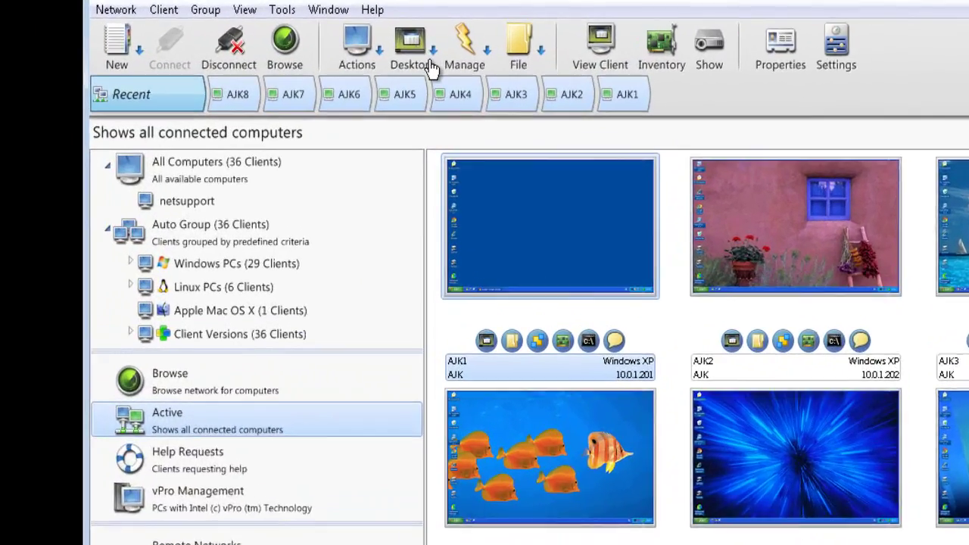
pyautogui.click(239, 33)
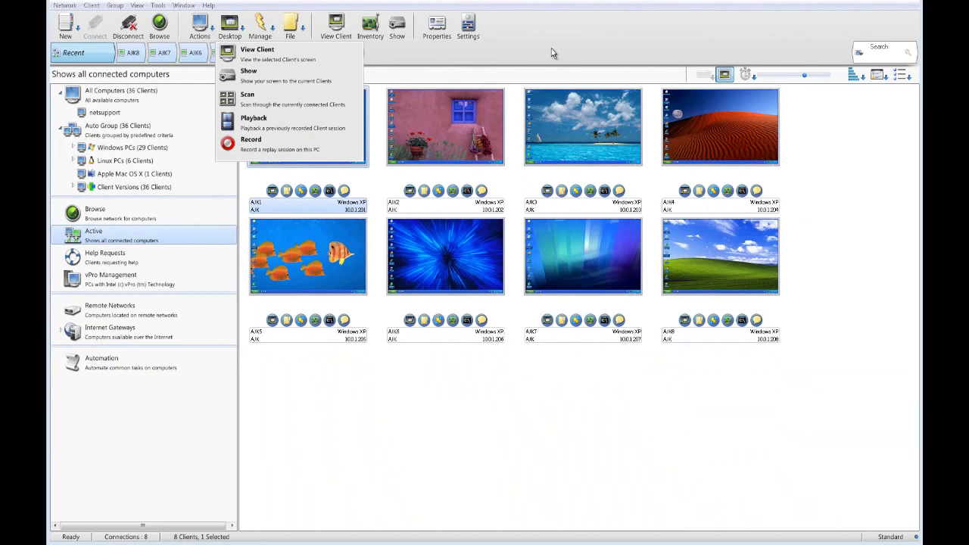
pyautogui.press('Escape')
# Select AJK2 and examine the Manage functions available for it, such as Reboot, Logout, Login and Power On.
pyautogui.press('Right')
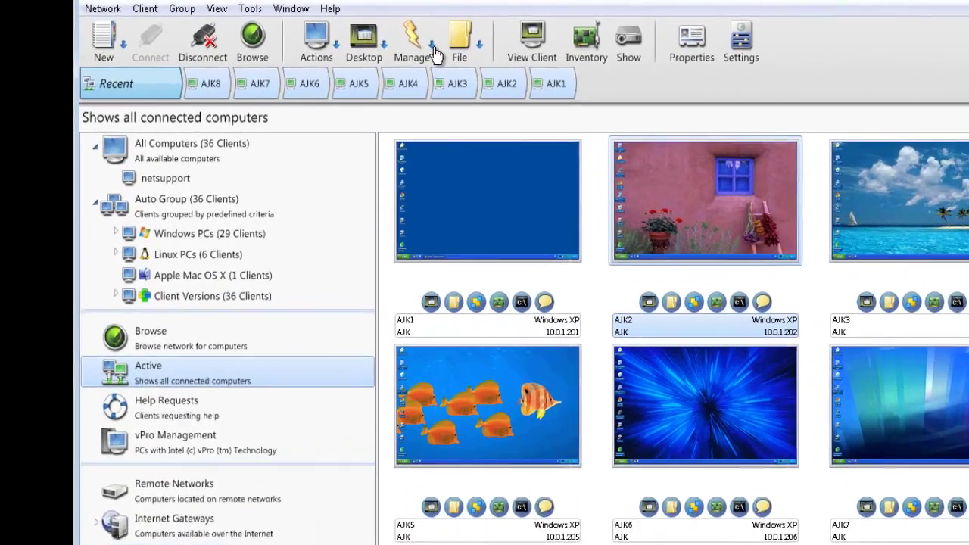
pyautogui.click(273, 28)
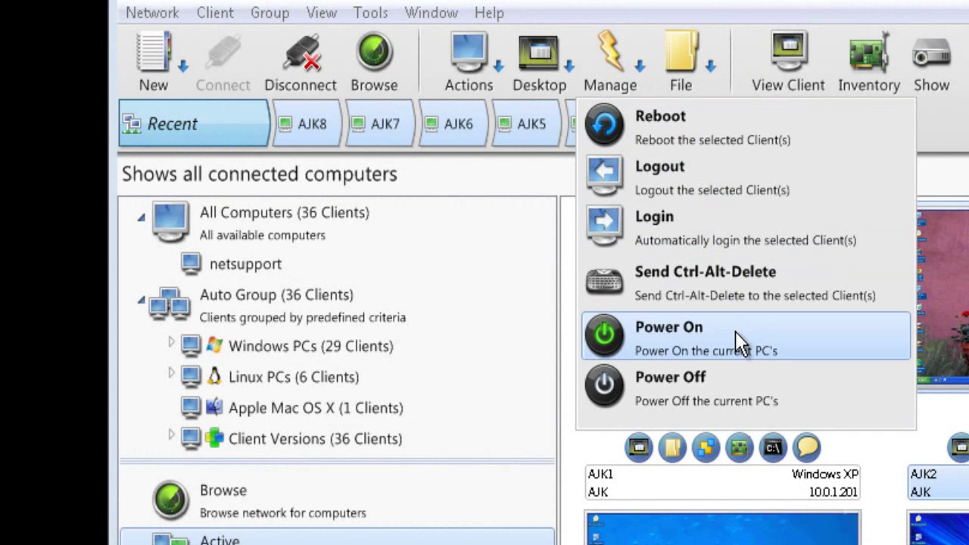
pyautogui.click(968, 122)
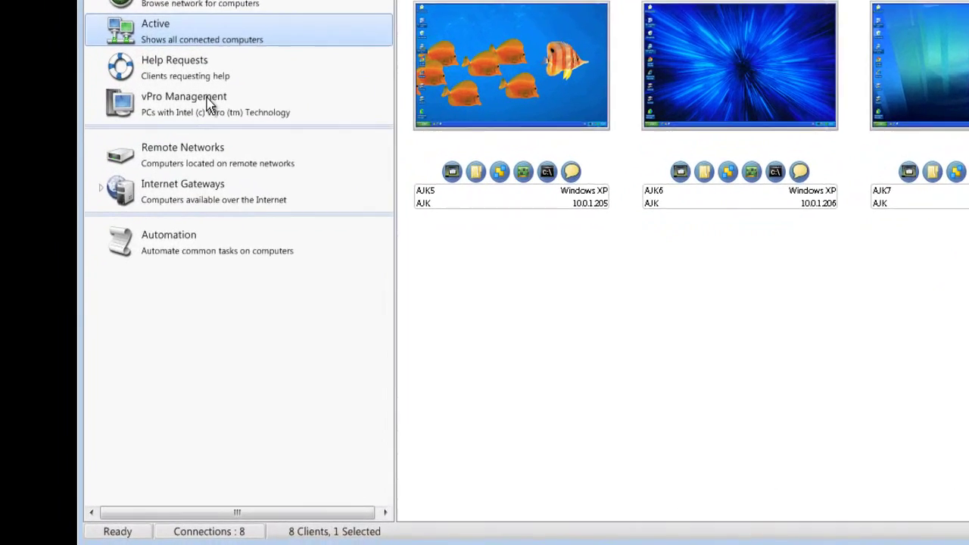
# Expand the Internet Gateways, view AJK Gateway, and browse the AJK Test gateway for all clients with a blank client name.
pyautogui.click(118, 131)
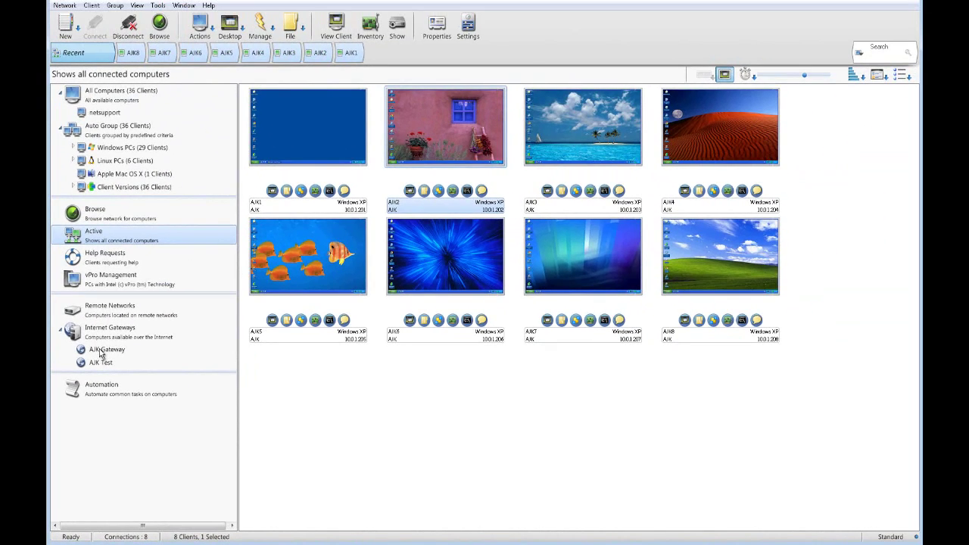
pyautogui.click(158, 238)
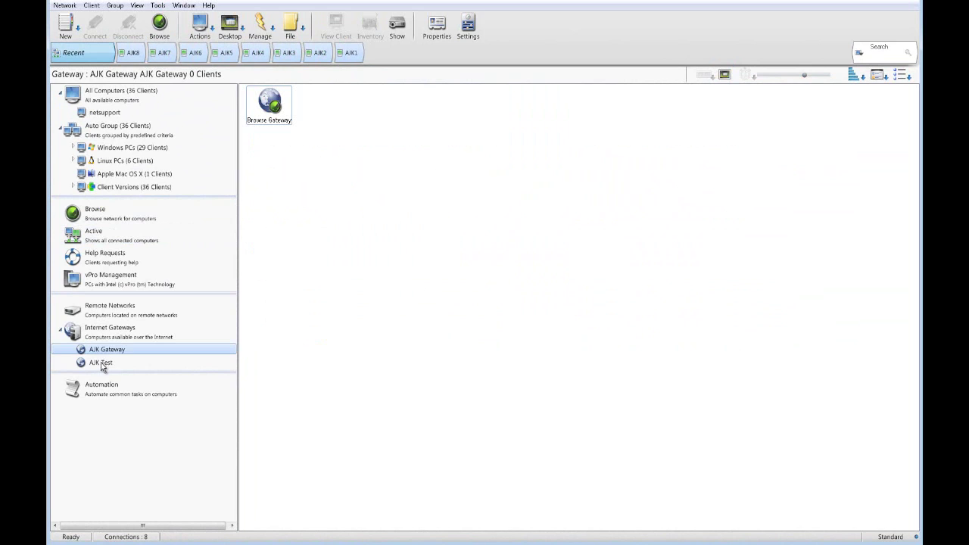
pyautogui.click(103, 364)
pyautogui.doubleClick(269, 106)
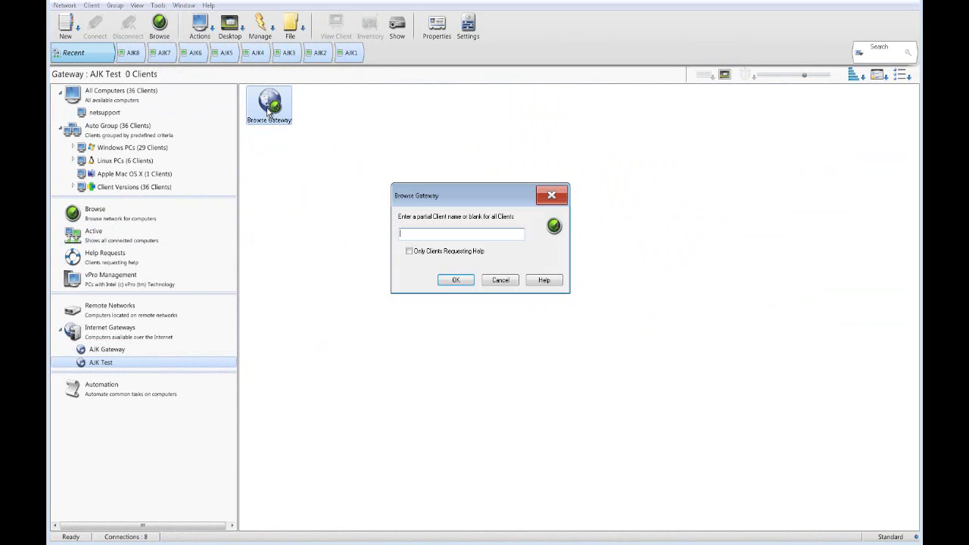
pyautogui.click(439, 283)
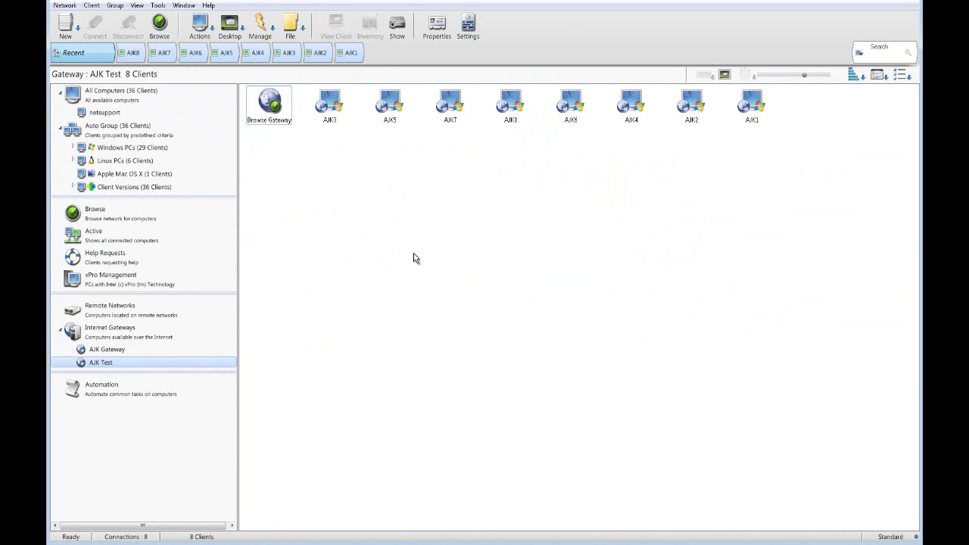
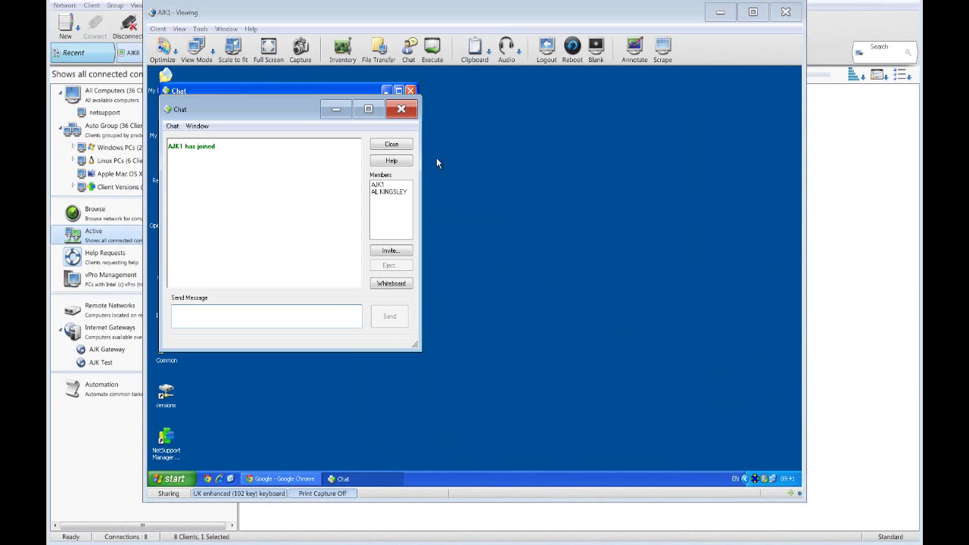
# Submit a help request from AJK1 with the message "Help ! my pc is not working" and select it among the console's help requests.
pyautogui.click(399, 146)
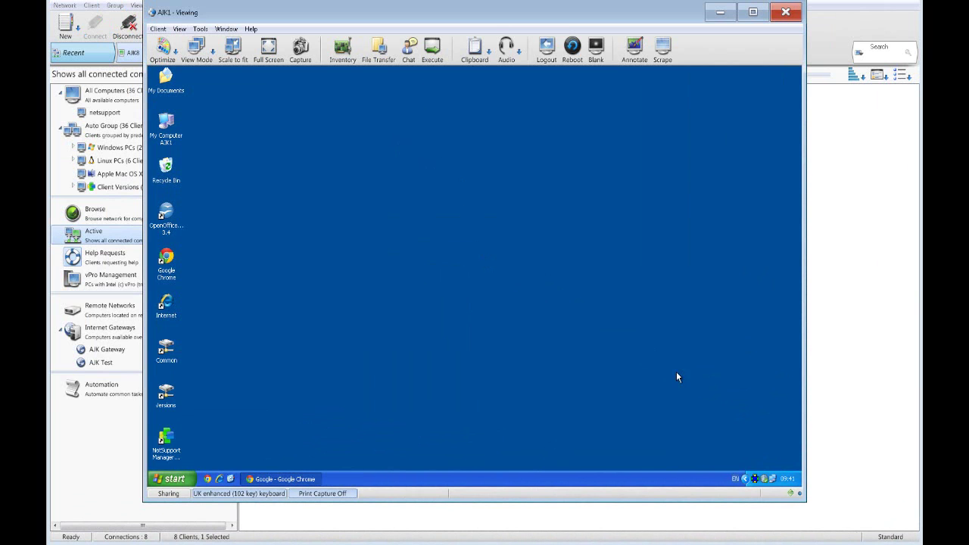
pyautogui.rightClick(754, 479)
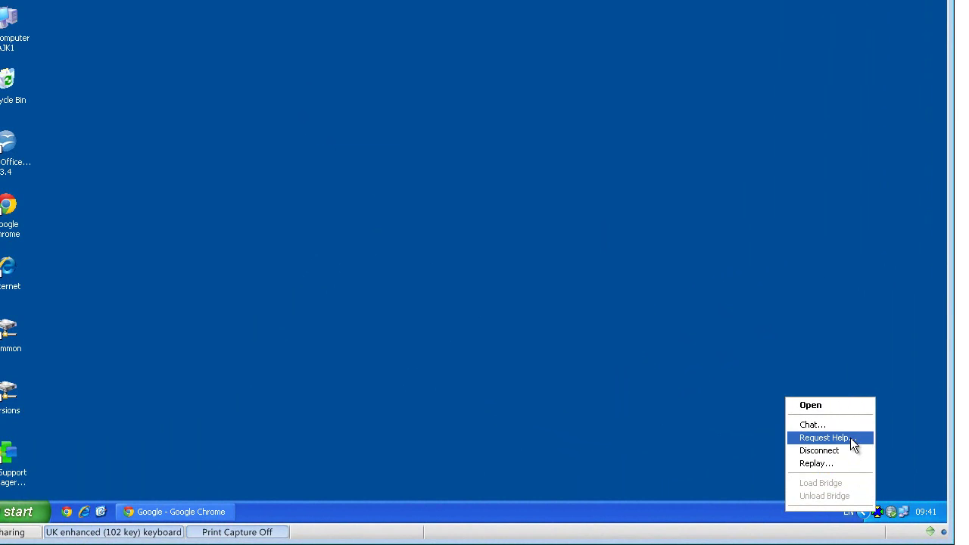
pyautogui.click(850, 438)
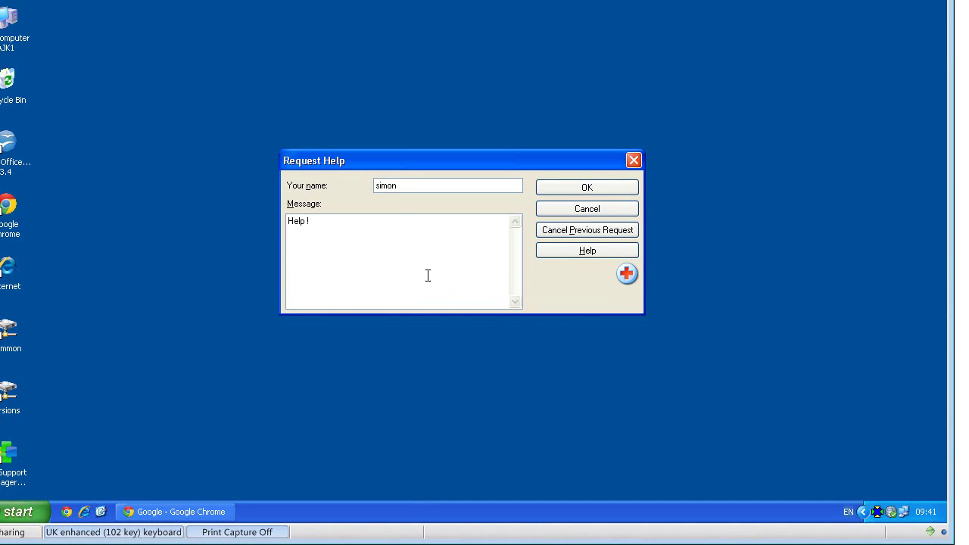
pyautogui.click(409, 186)
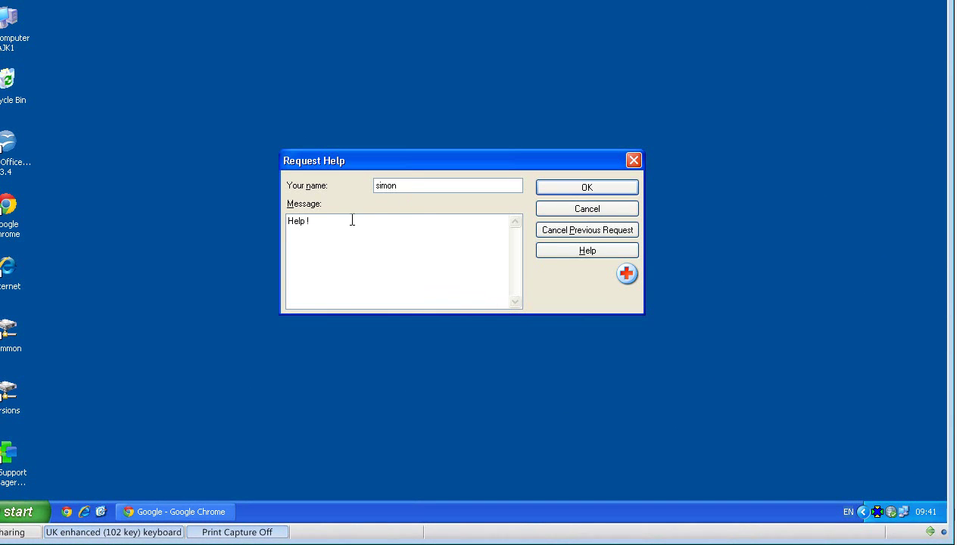
pyautogui.write('mt')
pyautogui.press('BackSpace')
pyautogui.write('y pc is not working')
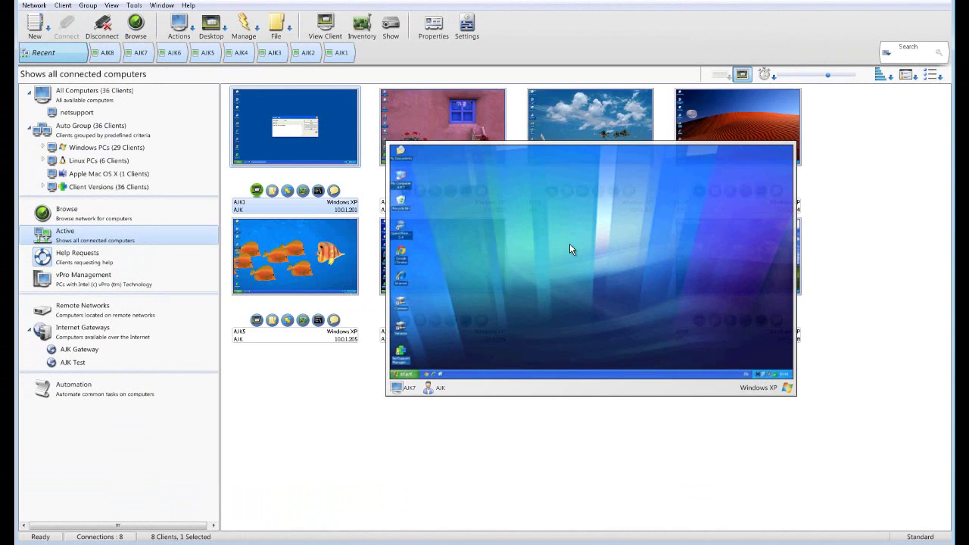
pyautogui.click(66, 253)
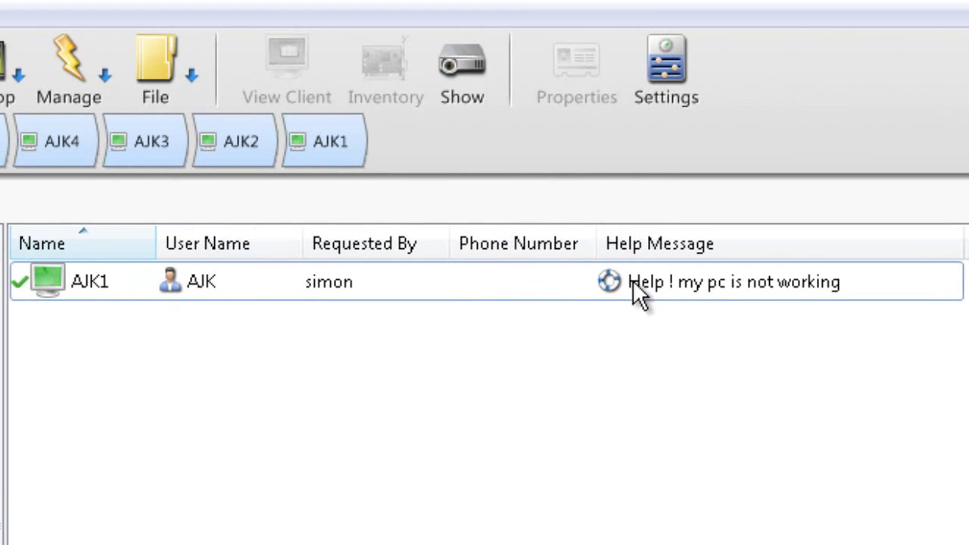
pyautogui.click(689, 287)
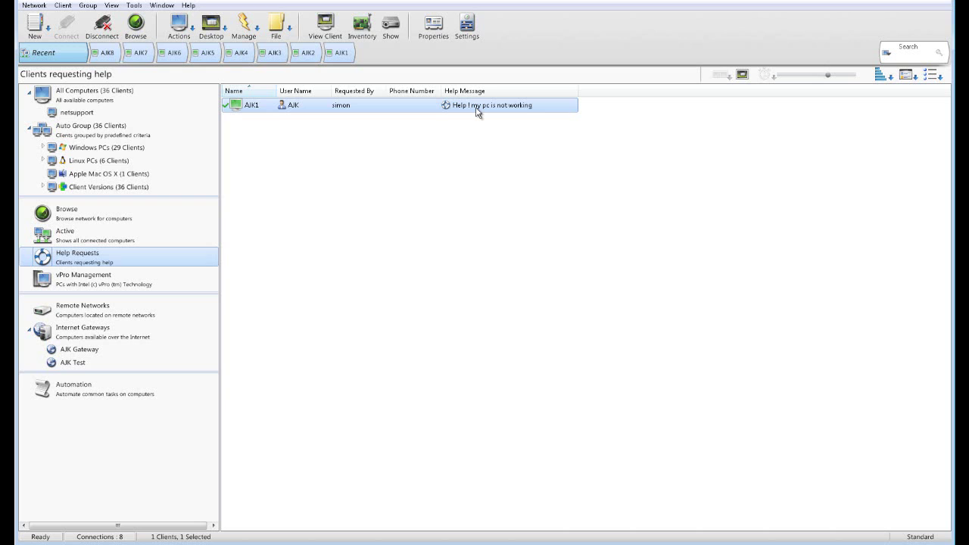
# List all available computers and sort the clients first by transport and finally by status.
pyautogui.click(89, 97)
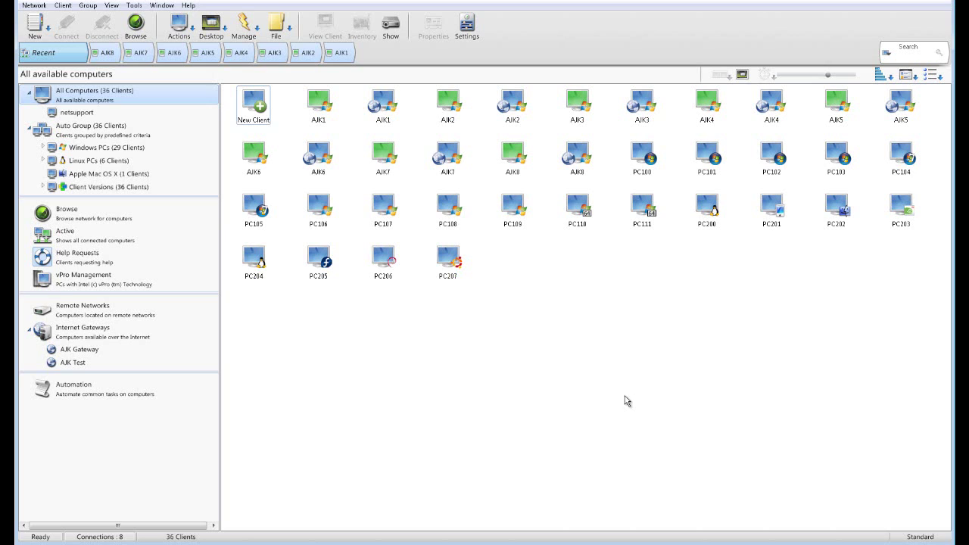
pyautogui.click(933, 75)
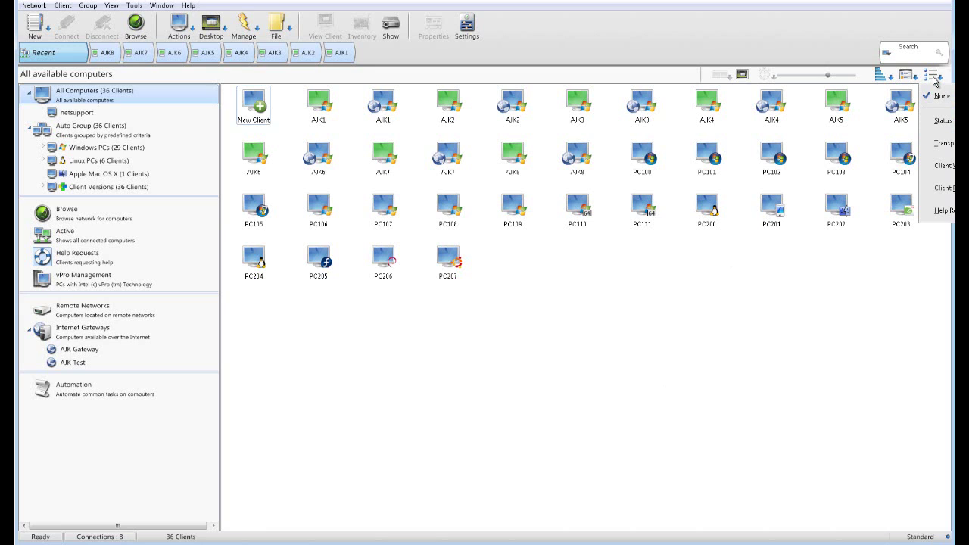
pyautogui.click(915, 78)
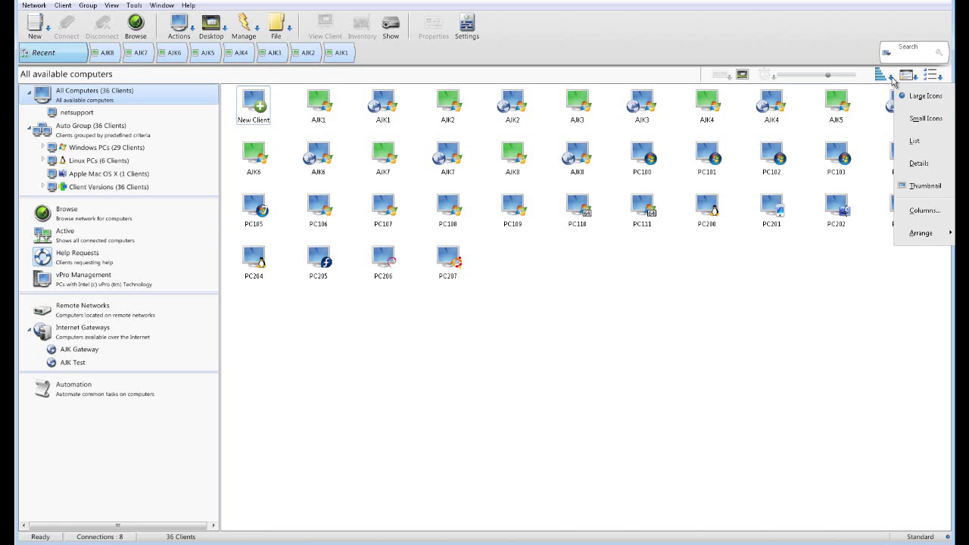
pyautogui.click(891, 79)
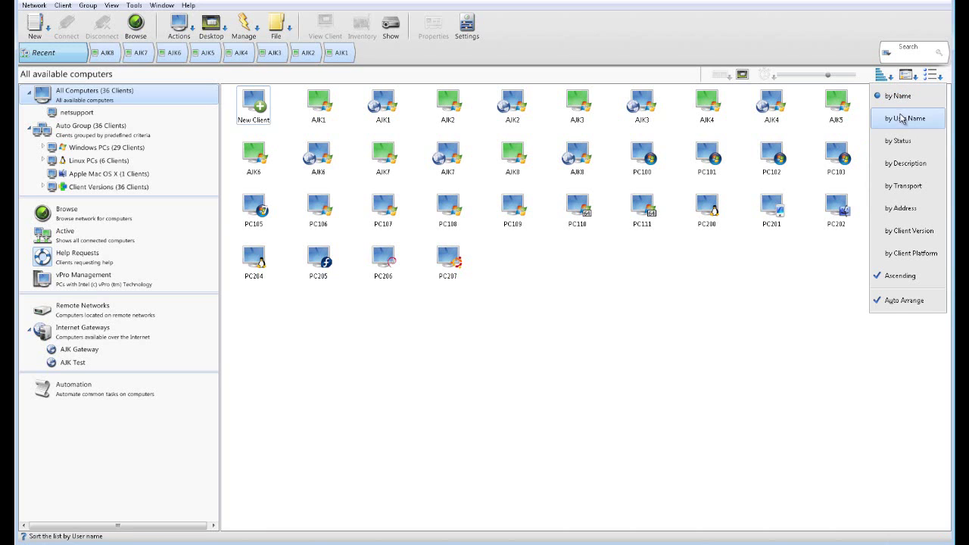
pyautogui.click(900, 189)
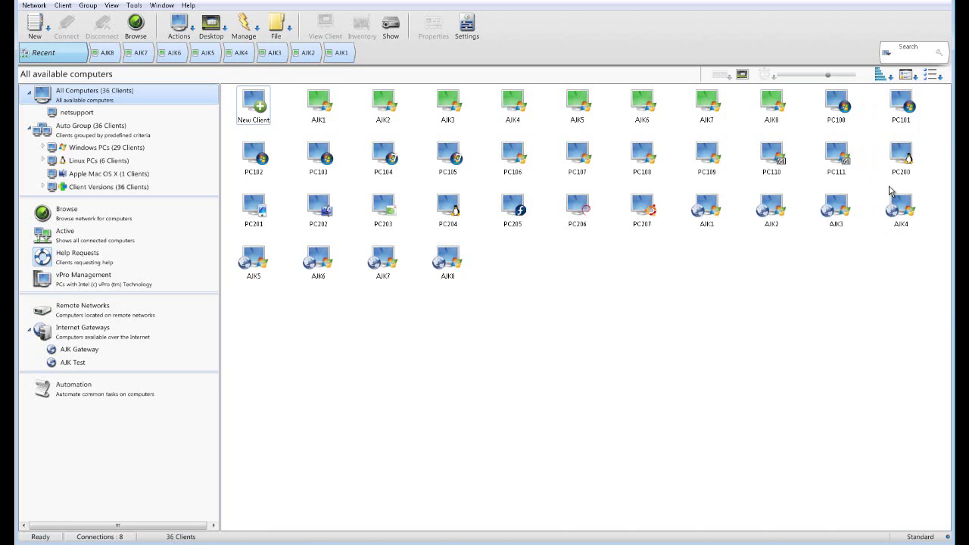
pyautogui.click(891, 79)
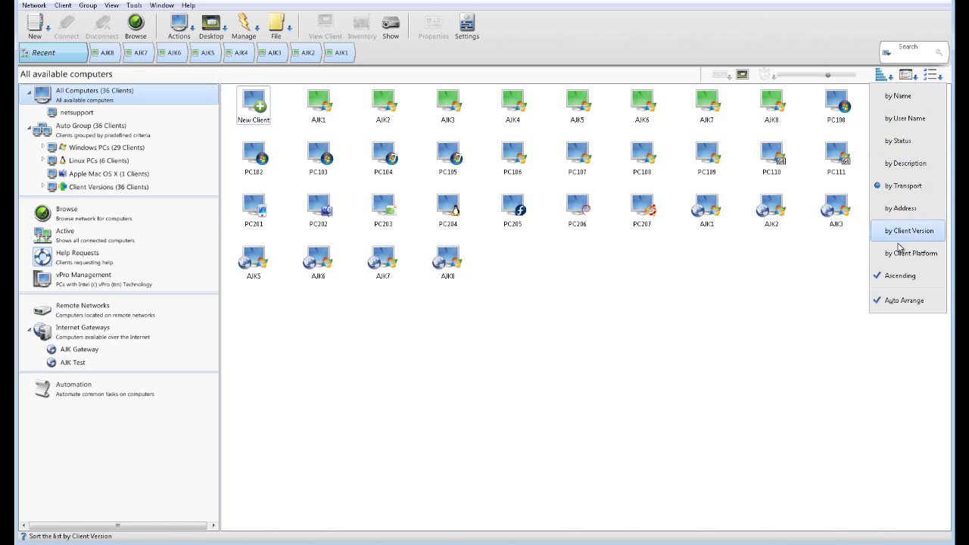
pyautogui.click(900, 140)
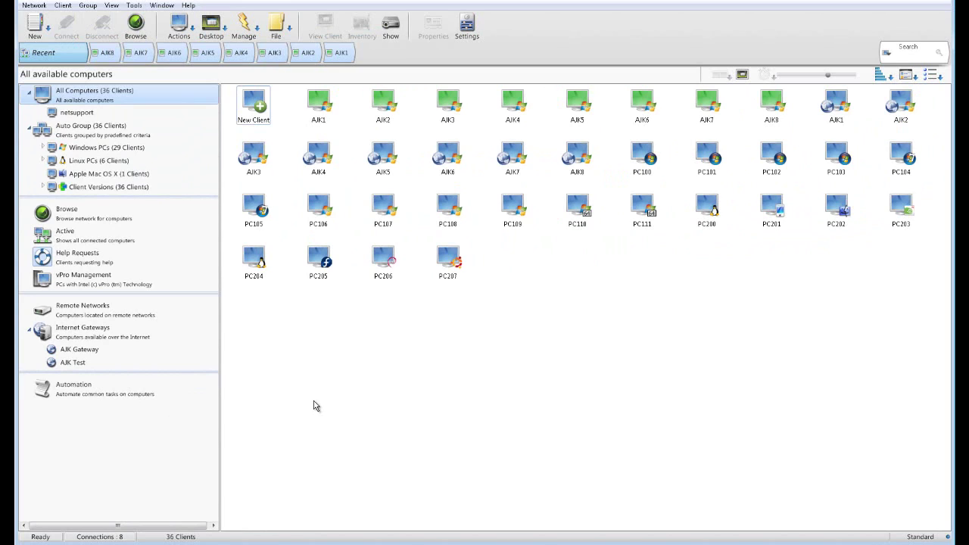
# Open a viewing window for AJK2, move it higher and examine its audio options, such as Talk and Listen.
pyautogui.rightClick(383, 106)
pyautogui.click(408, 124)
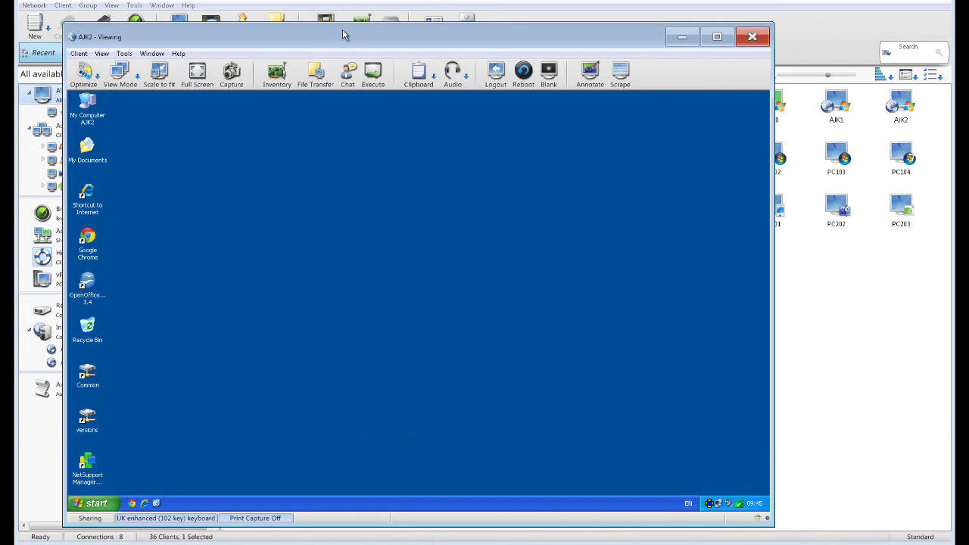
pyautogui.moveTo(342, 33); pyautogui.dragTo(360, 11)
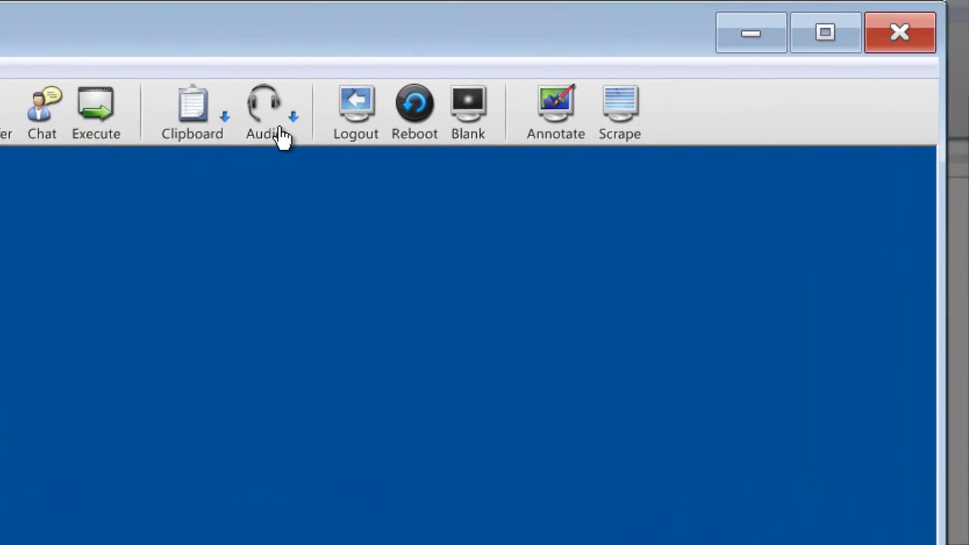
pyautogui.click(281, 137)
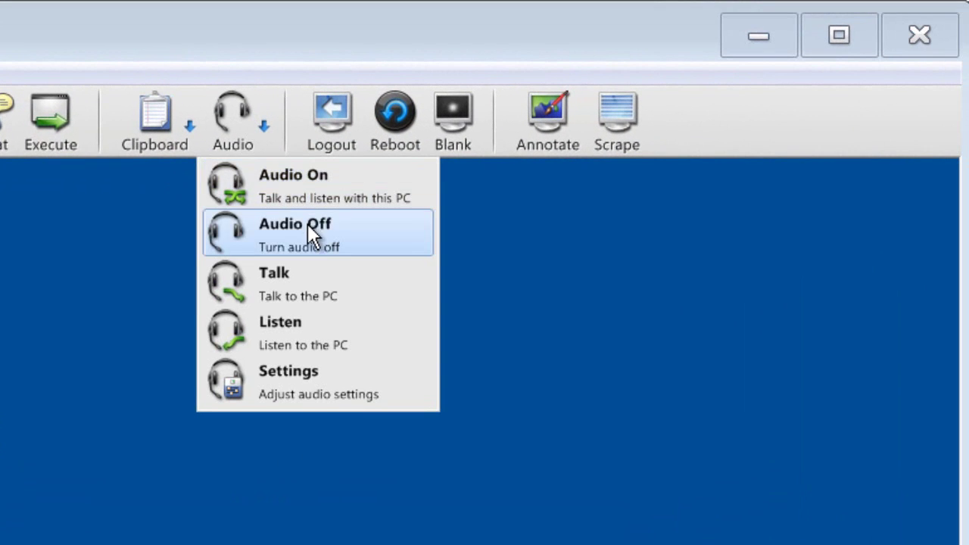
pyautogui.click(116, 292)
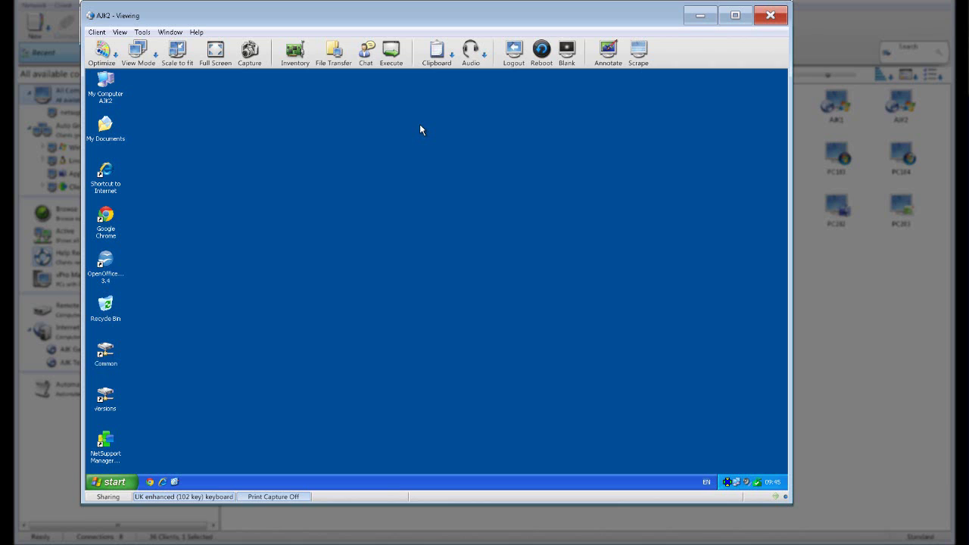
# Start annotating AJK2's screen and choose a line width, the colour red and the Pen tool.
pyautogui.click(609, 53)
pyautogui.click(468, 283)
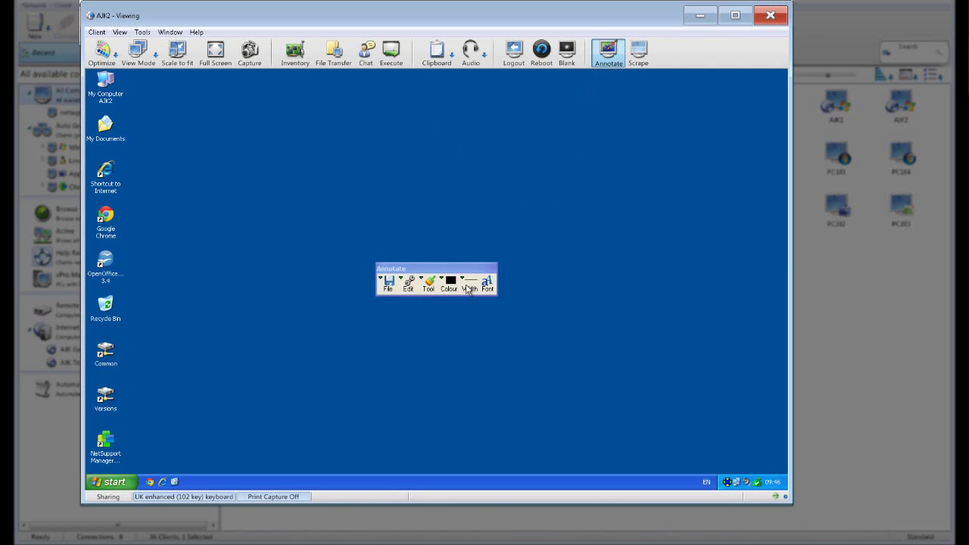
pyautogui.click(471, 309)
pyautogui.click(450, 285)
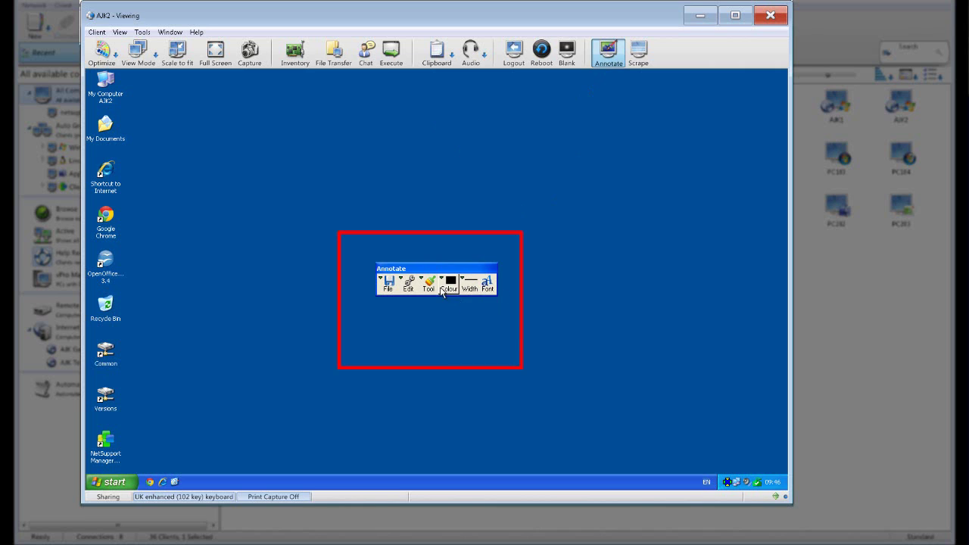
pyautogui.click(454, 310)
pyautogui.click(428, 285)
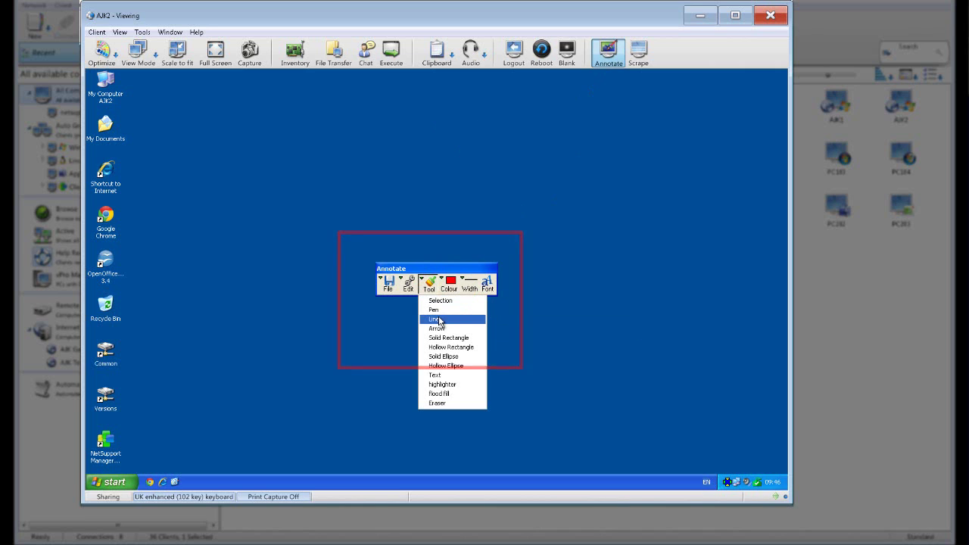
pyautogui.click(433, 311)
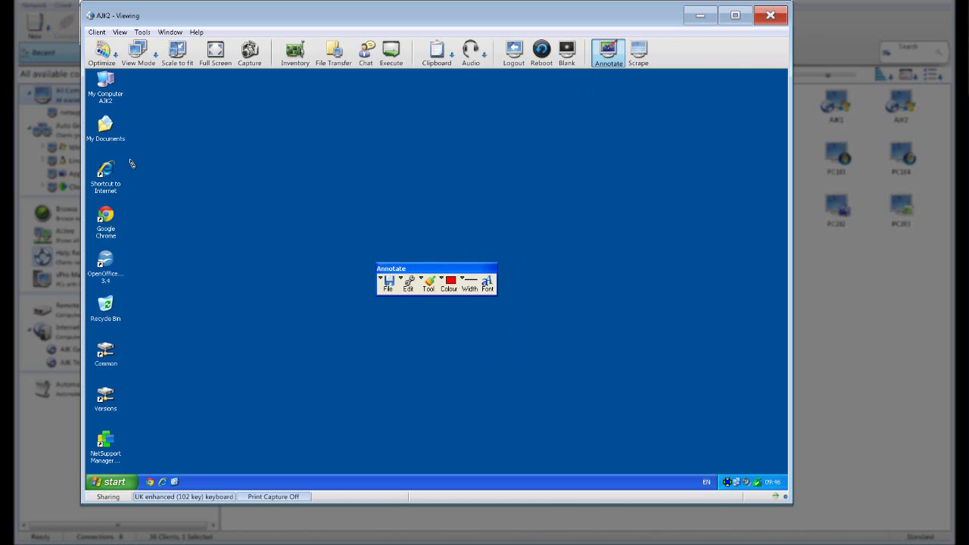
# Circle the Shortcut to Internet icon freehand on AJK2's desktop and draw a stroke pointing towards it.
pyautogui.moveTo(130, 162)
pyautogui.mouseDown()
pyautogui.moveTo(94, 168)
pyautogui.moveTo(134, 200)
pyautogui.moveTo(136, 162)
pyautogui.mouseUp()
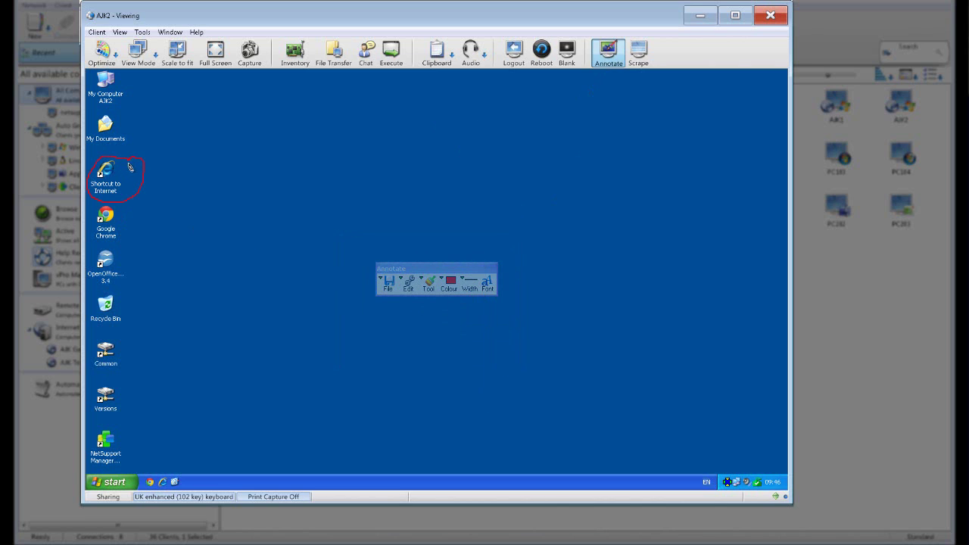
pyautogui.moveTo(206, 142)
pyautogui.mouseDown()
pyautogui.moveTo(161, 165)
pyautogui.moveTo(165, 153)
pyautogui.moveTo(159, 167)
pyautogui.moveTo(176, 171)
pyautogui.mouseUp()
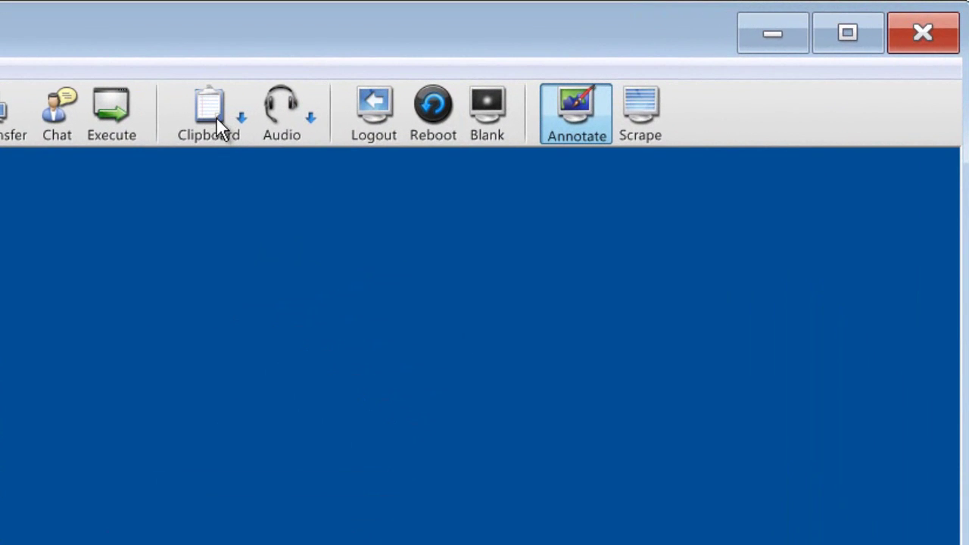
pyautogui.click(215, 123)
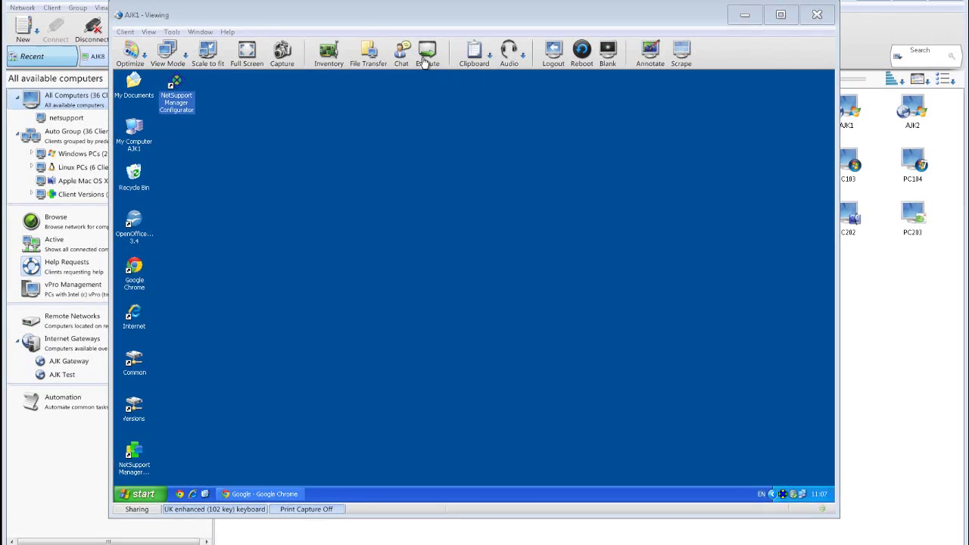
# Execute notepad.exe remotely on AJK1 and close its viewing window.
pyautogui.click(425, 58)
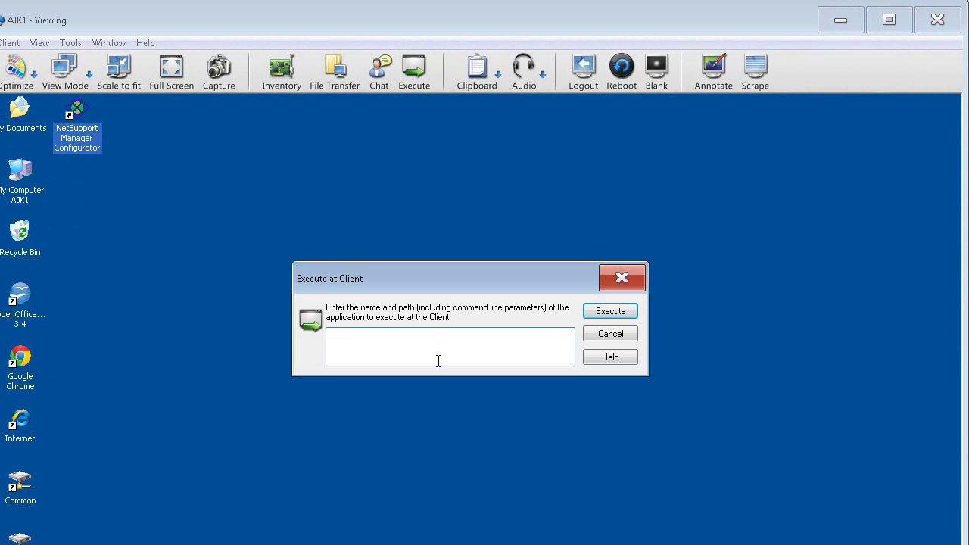
pyautogui.write('notepad.exe')
pyautogui.press('Return')
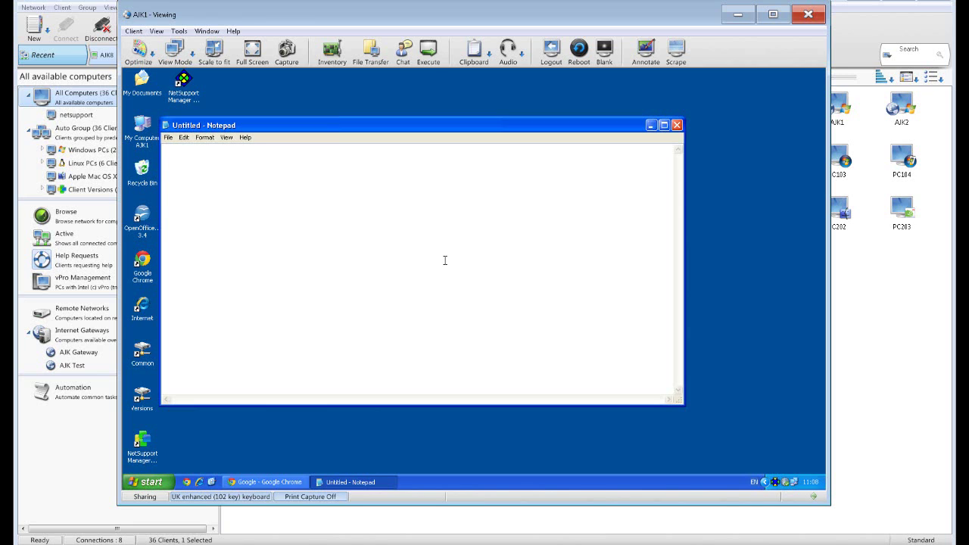
pyautogui.click(809, 14)
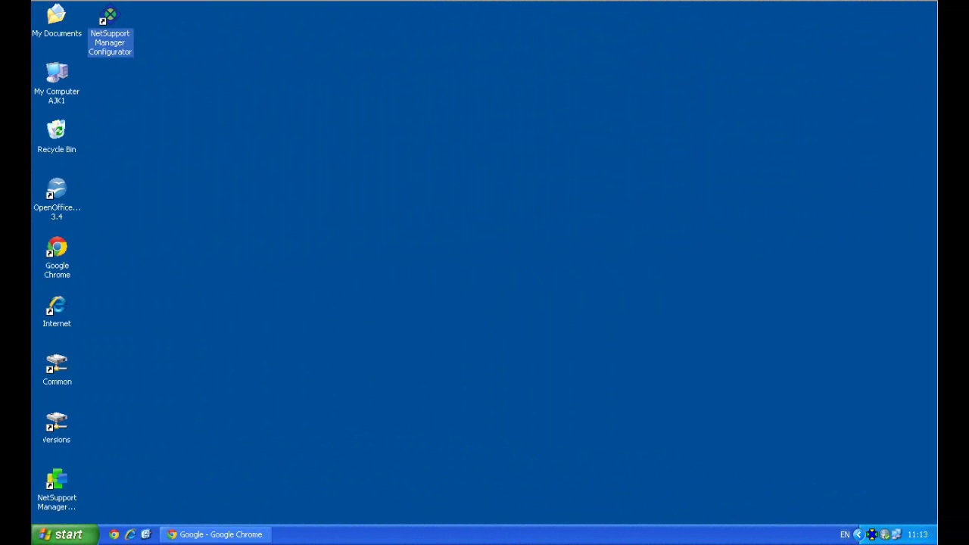
# Launch the NetSupport Manager Configurator on AJK1 in Advanced mode, open the Master Profile for editing and move its settings window fully into view.
pyautogui.doubleClick(110, 38)
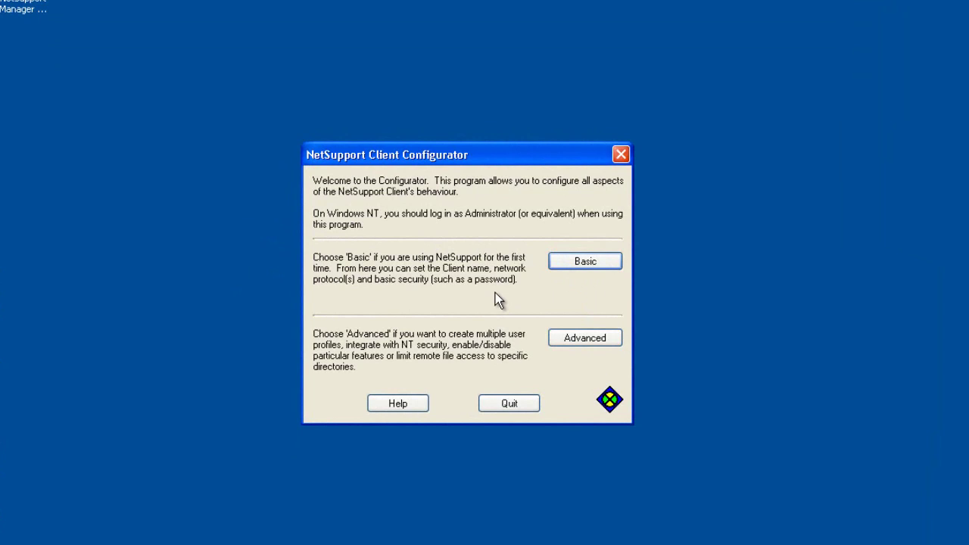
pyautogui.click(582, 340)
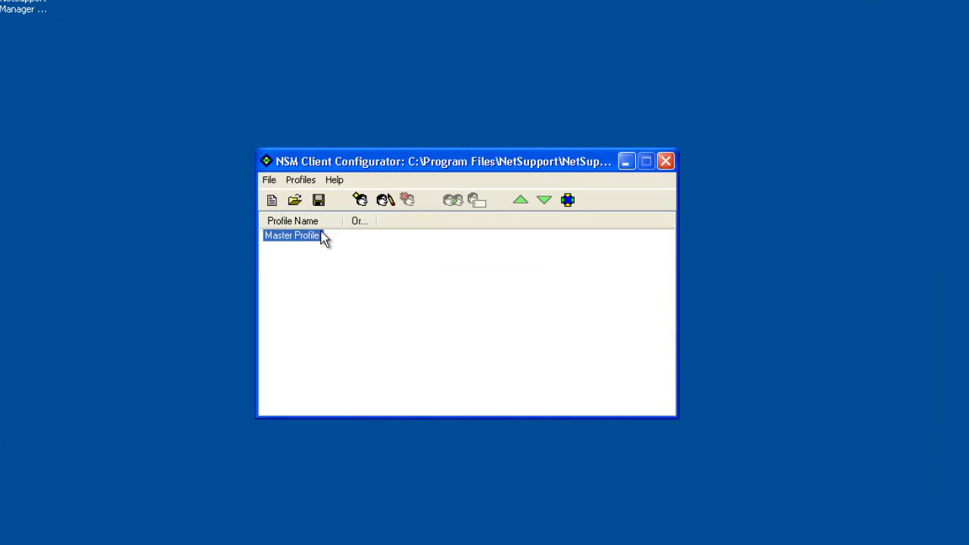
pyautogui.click(384, 200)
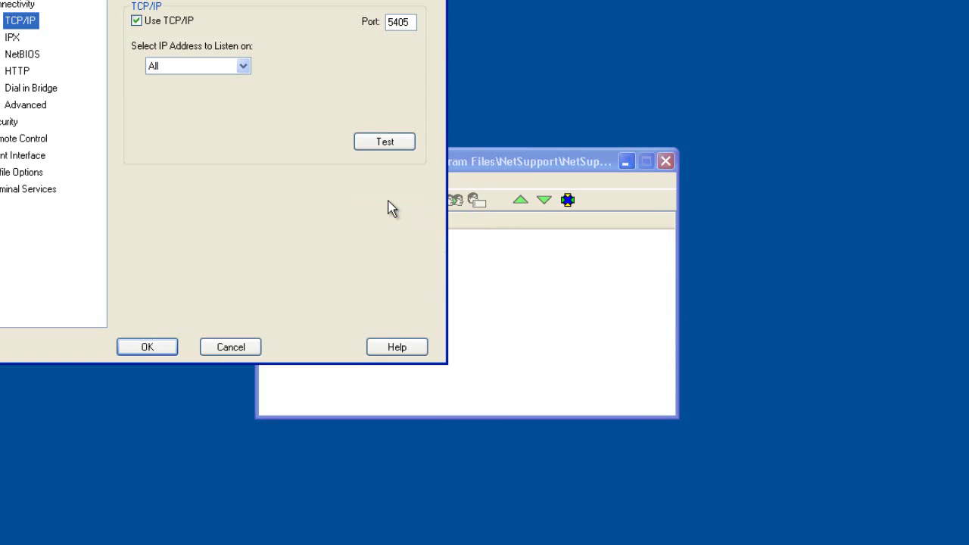
pyautogui.hotkey('alt', 'space')
pyautogui.press('m')
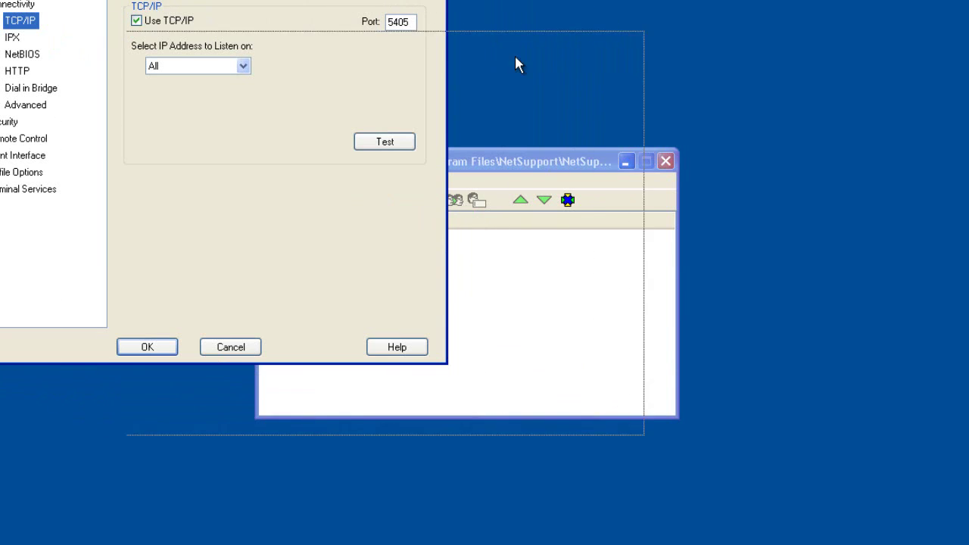
pyautogui.click(567, 66)
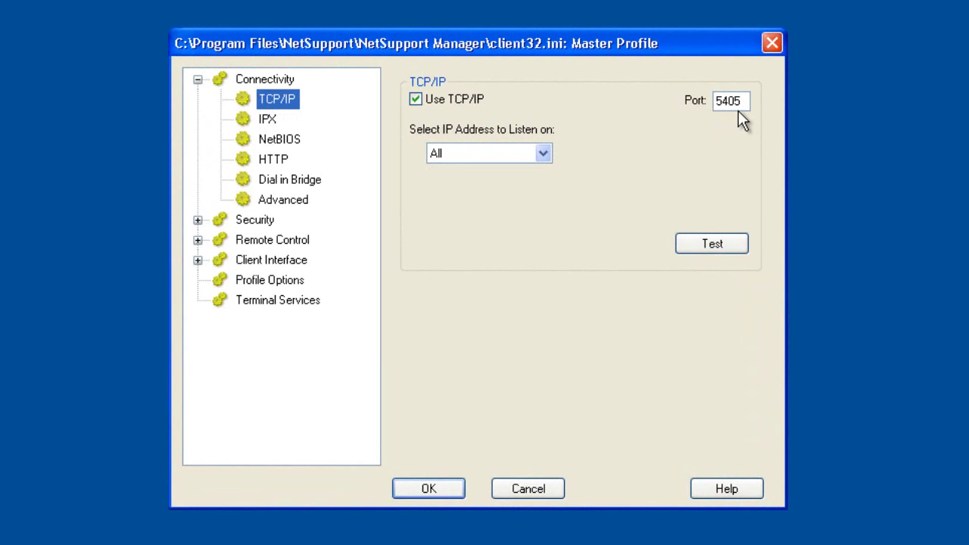
# Examine the Master Profile's IPX, NetBIOS and HTTP connectivity settings, including the gateway address and port.
pyautogui.click(272, 120)
pyautogui.click(271, 136)
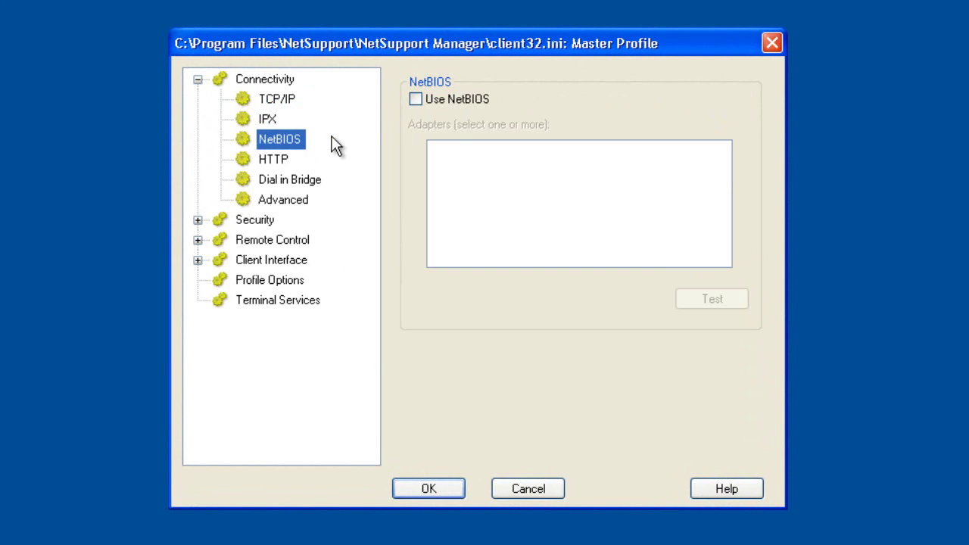
pyautogui.click(274, 161)
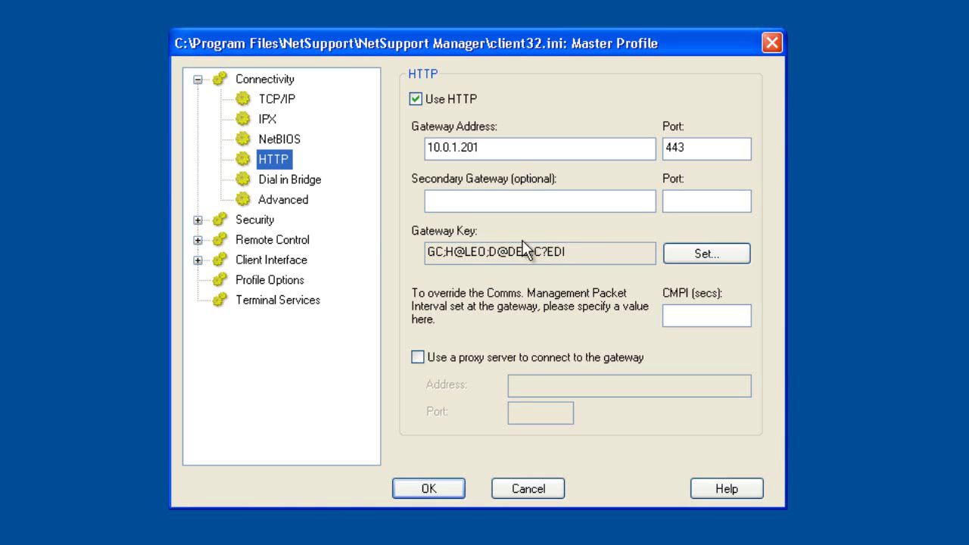
# Examine the Master Profile's Dial in Bridge, Advanced connectivity and User Validation settings, including the list of valid usernames.
pyautogui.click(296, 182)
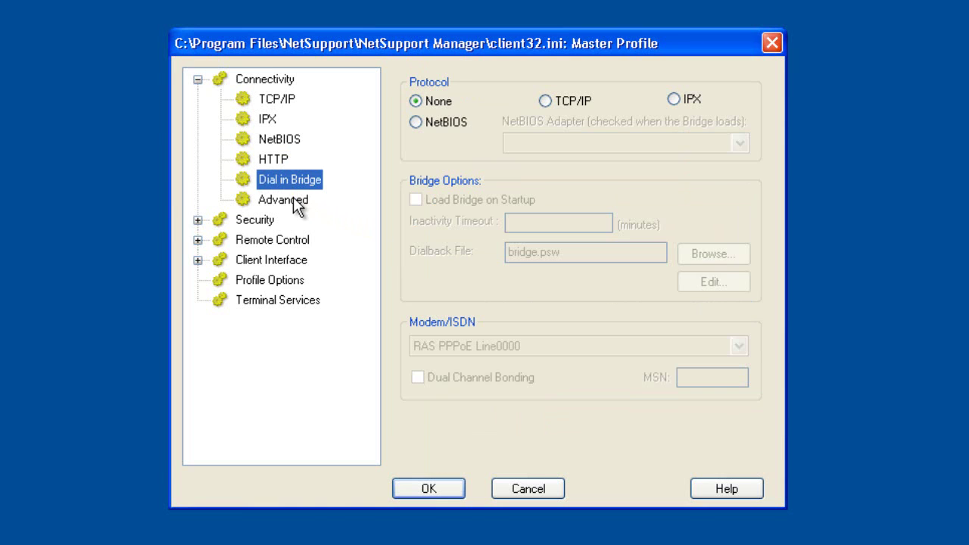
pyautogui.click(295, 203)
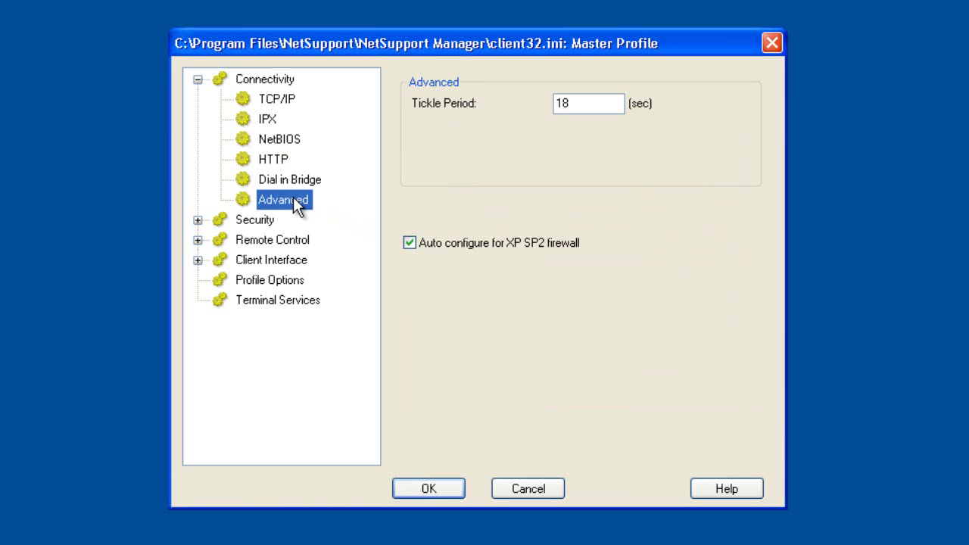
pyautogui.click(261, 220)
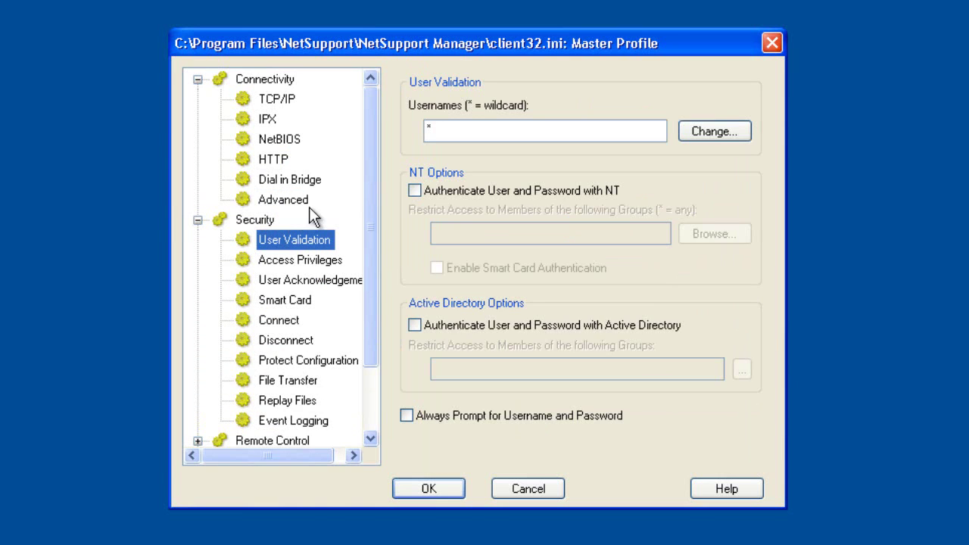
pyautogui.moveTo(371, 187); pyautogui.dragTo(373, 255)
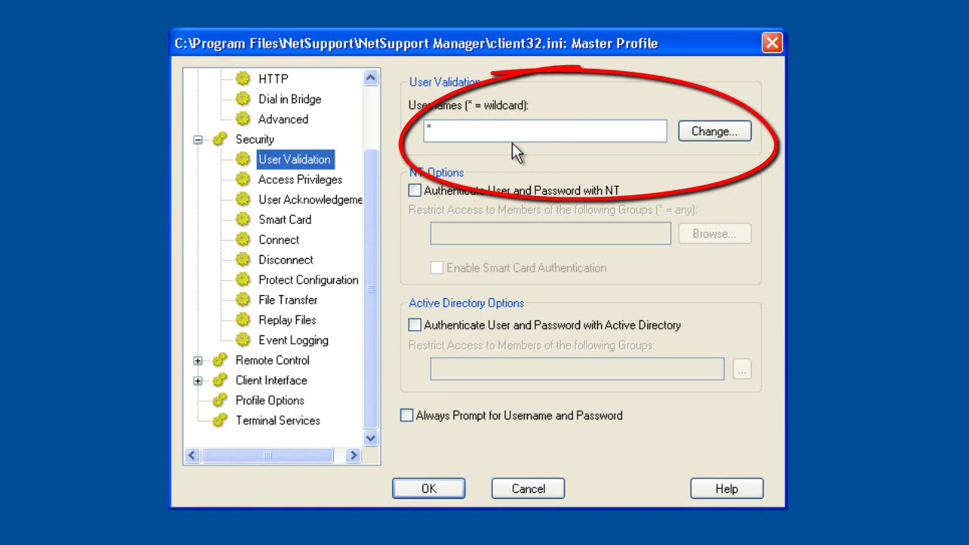
pyautogui.click(689, 129)
pyautogui.moveTo(656, 136); pyautogui.dragTo(609, 138)
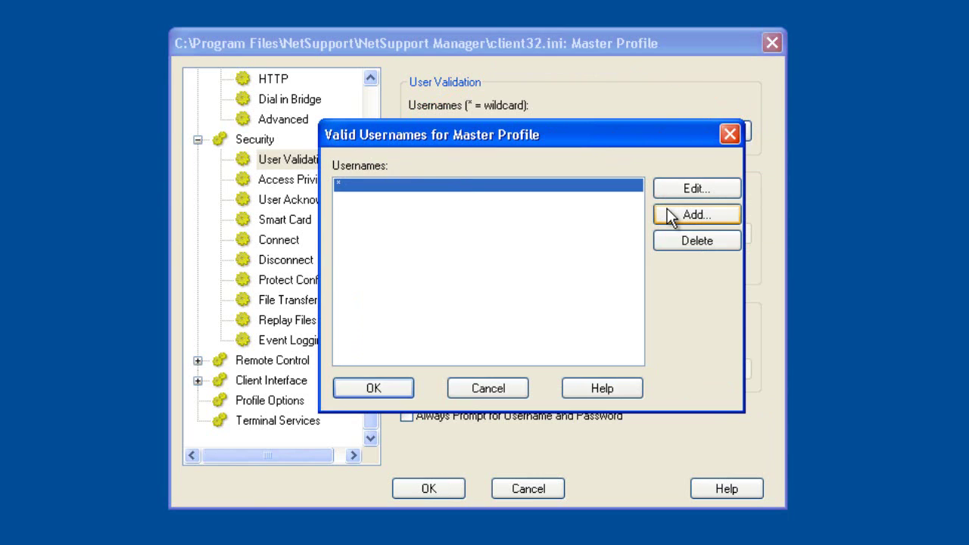
pyautogui.click(502, 388)
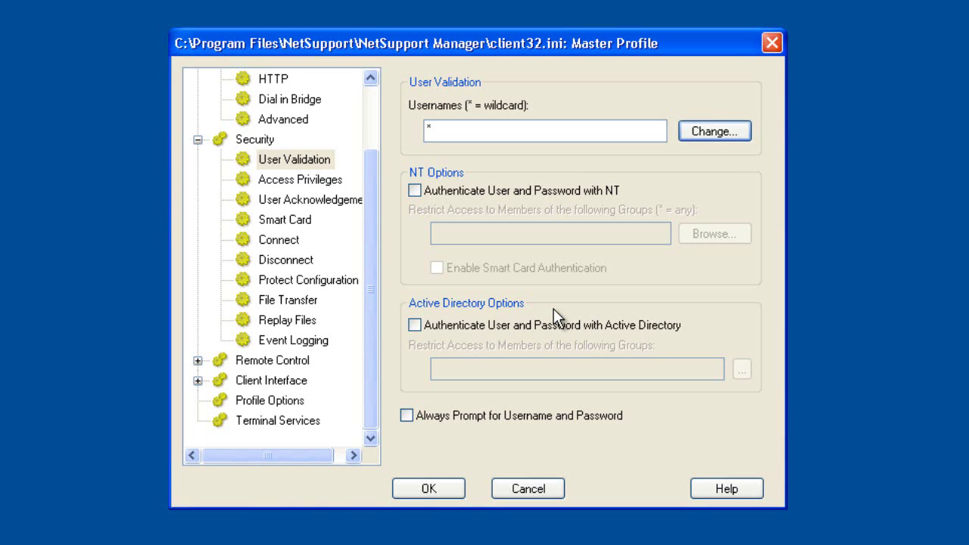
# Examine the Access Privileges and User Acknowledgement settings, temporarily enabling User Acknowledgement Required to reveal its dependent options.
pyautogui.click(323, 182)
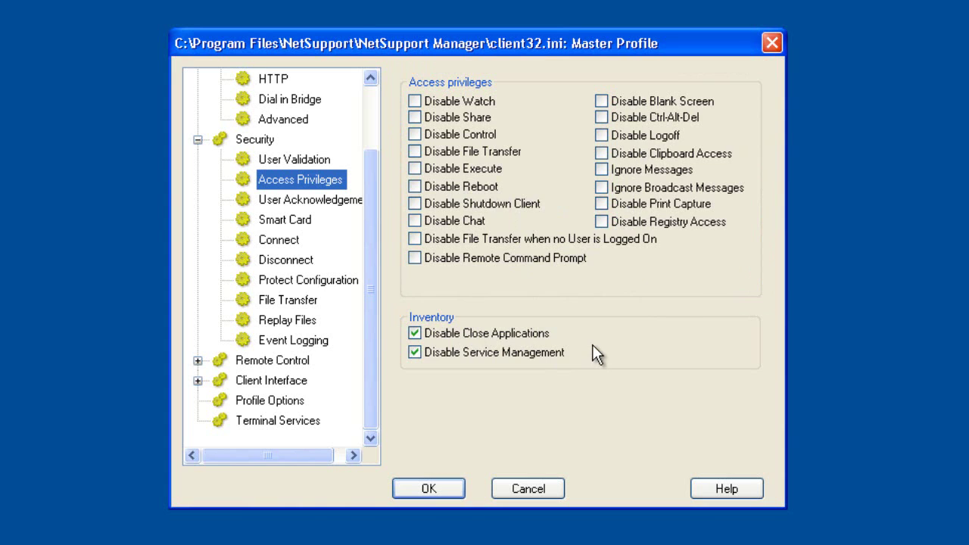
pyautogui.click(328, 197)
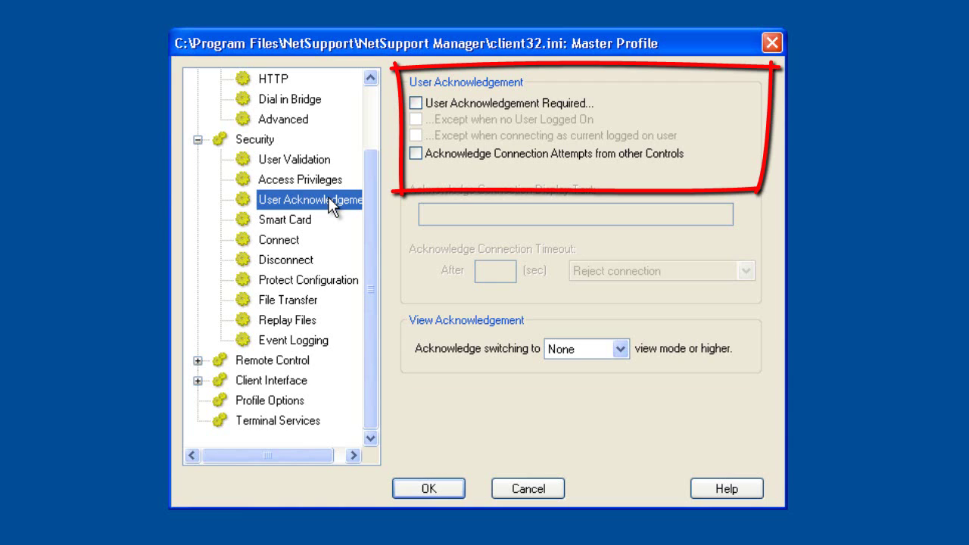
pyautogui.click(415, 104)
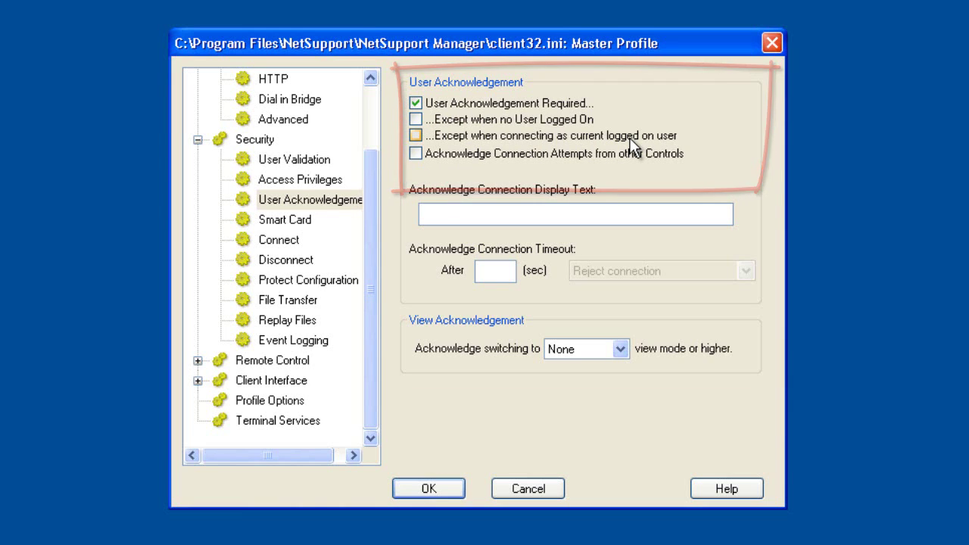
pyautogui.click(417, 103)
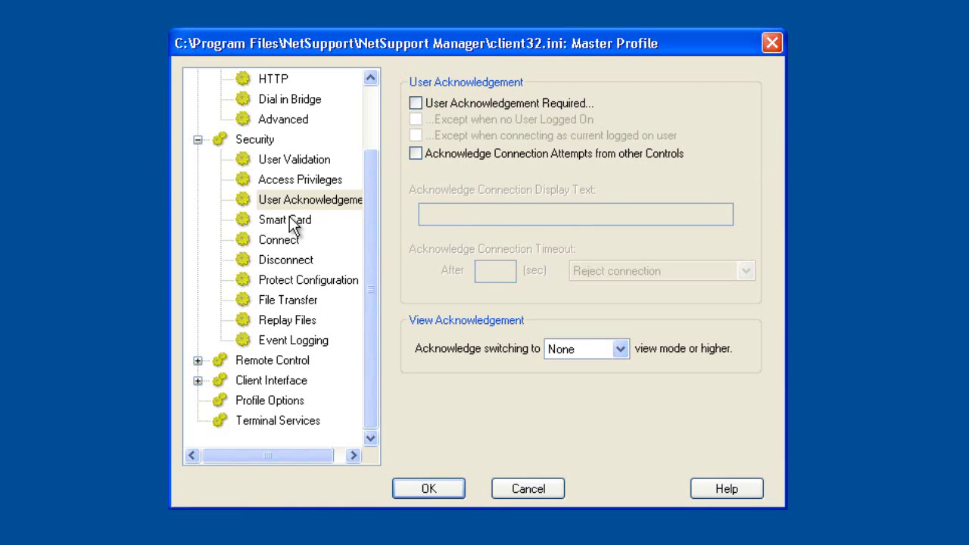
# Examine the Smart Card, Connect, Disconnect, Protect Configuration, File Transfer and Replay Files security settings of the Master Profile.
pyautogui.click(287, 220)
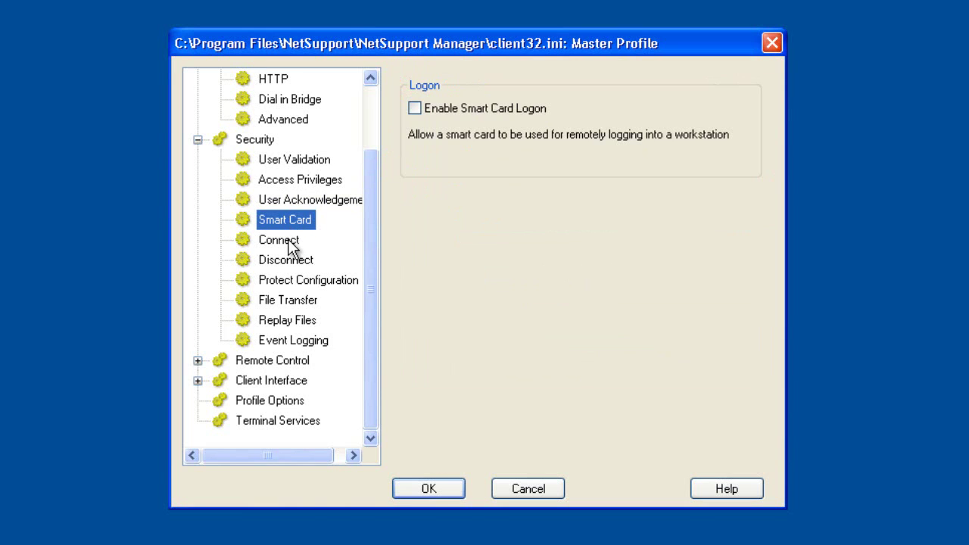
pyautogui.click(288, 243)
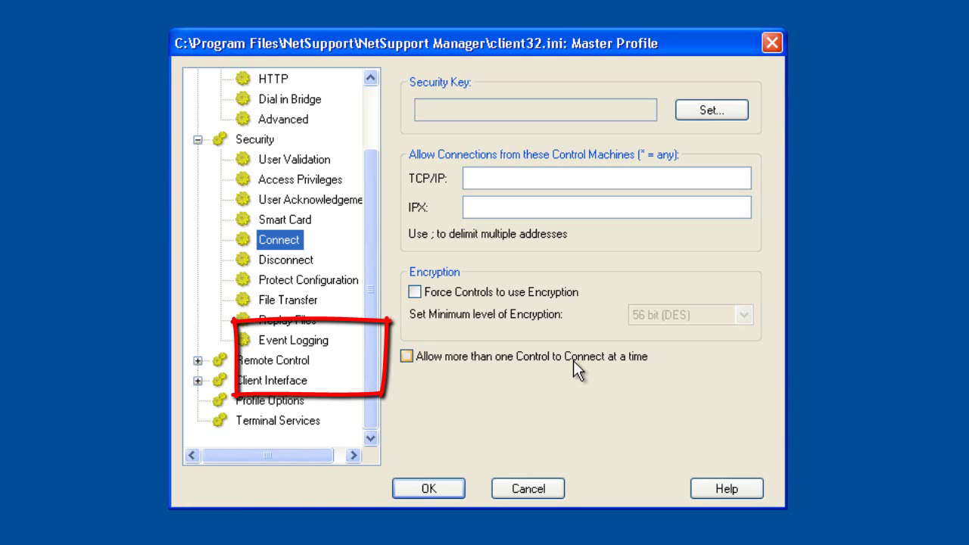
pyautogui.click(265, 259)
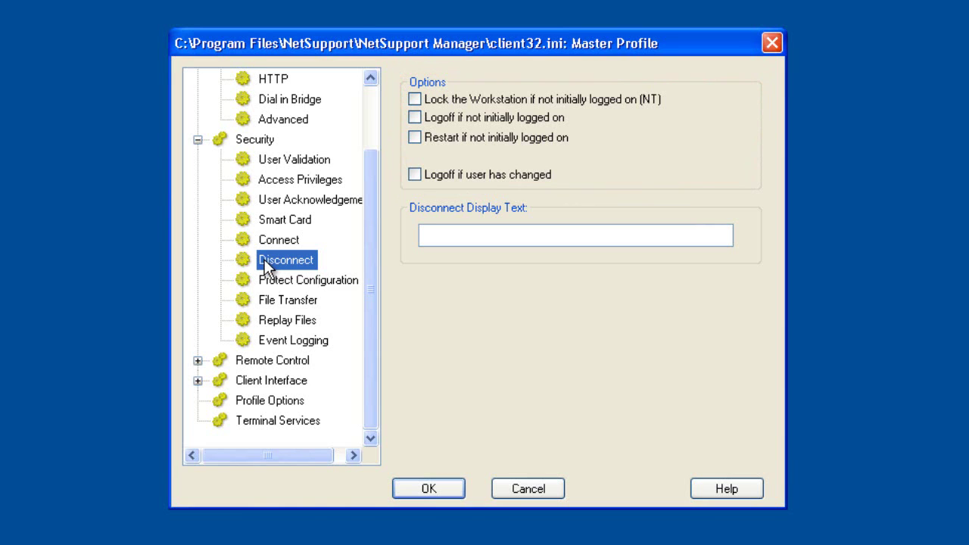
pyautogui.click(274, 281)
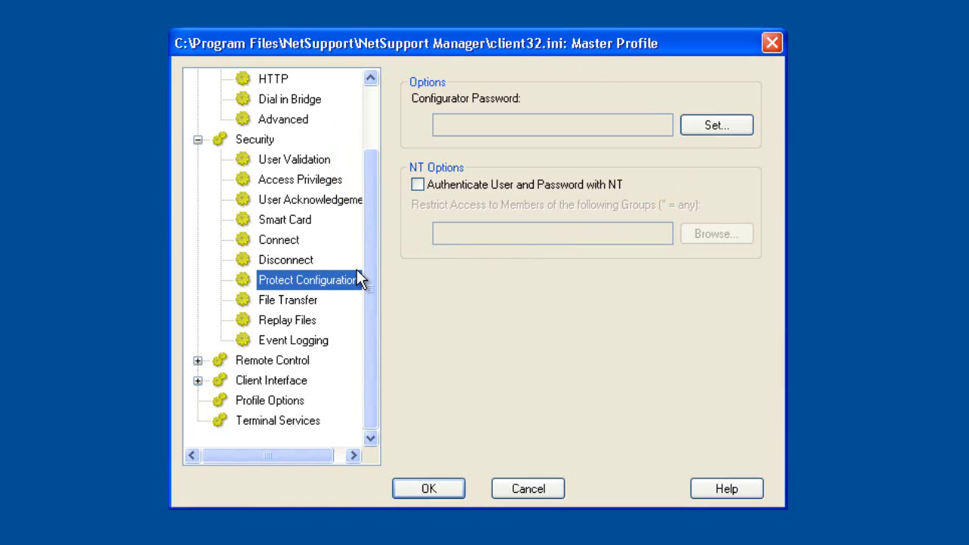
pyautogui.click(299, 300)
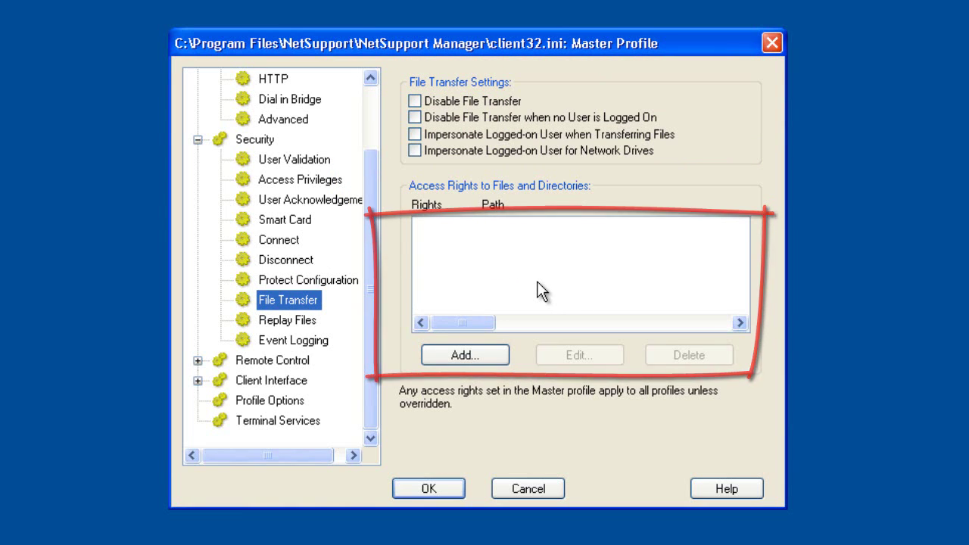
pyautogui.click(312, 319)
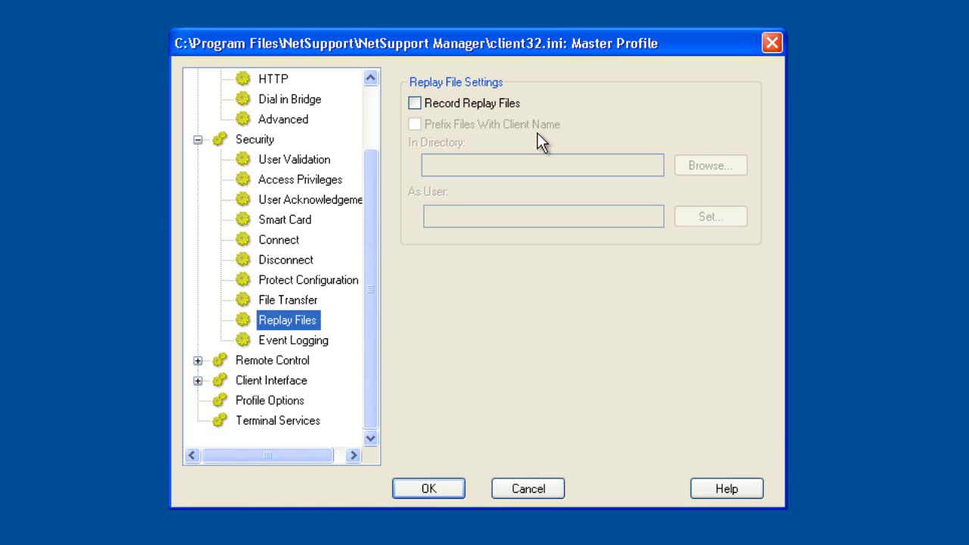
# Examine the Event Logging settings, temporarily enabling logging with Log to File to reveal the log file options.
pyautogui.press('Down')
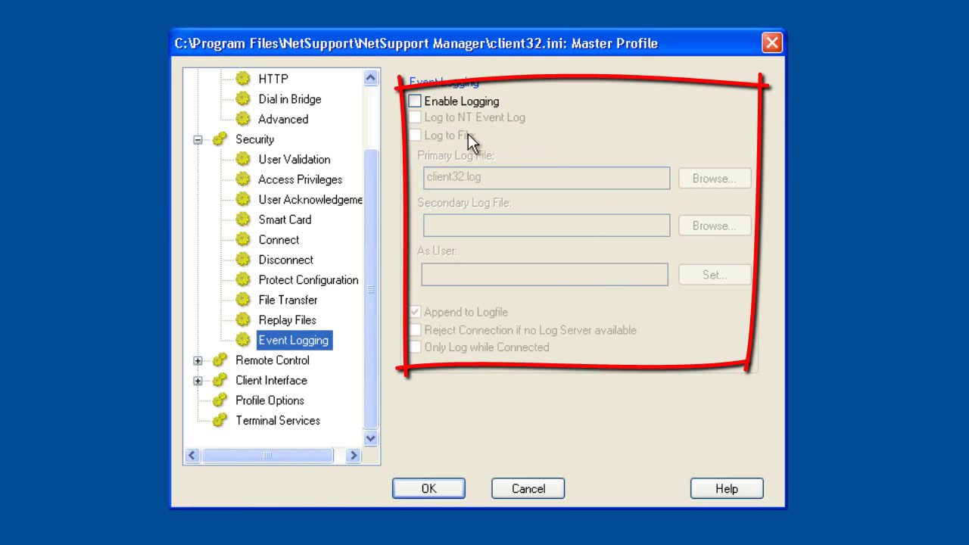
pyautogui.click(421, 102)
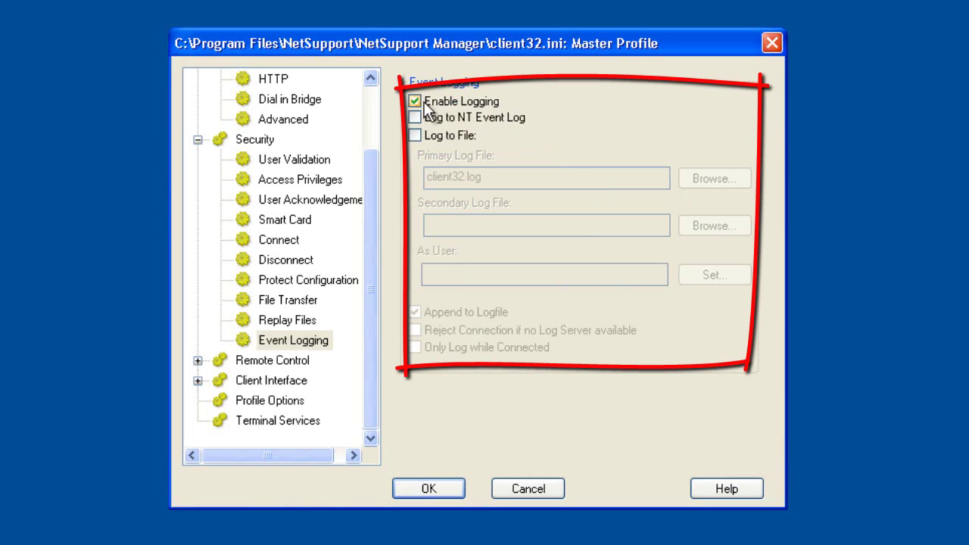
pyautogui.click(447, 135)
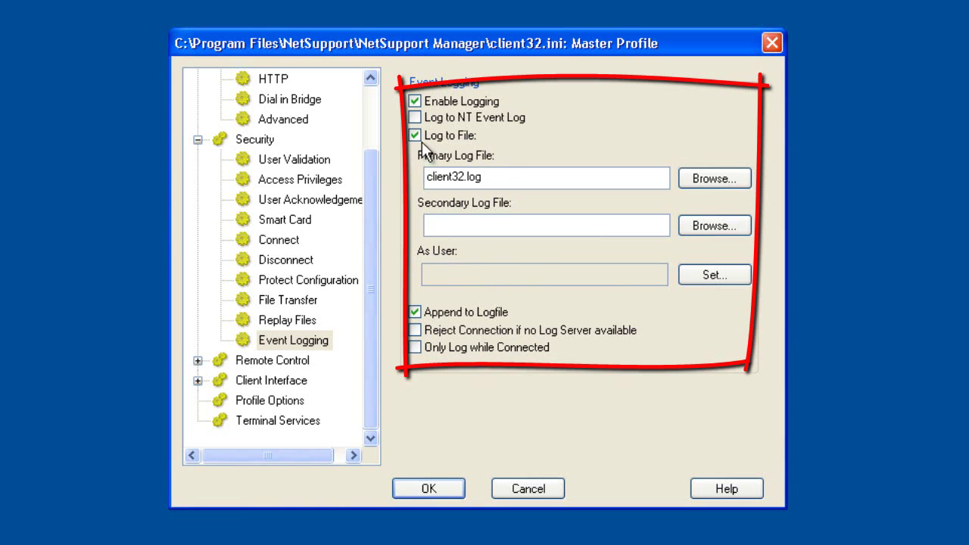
pyautogui.click(421, 105)
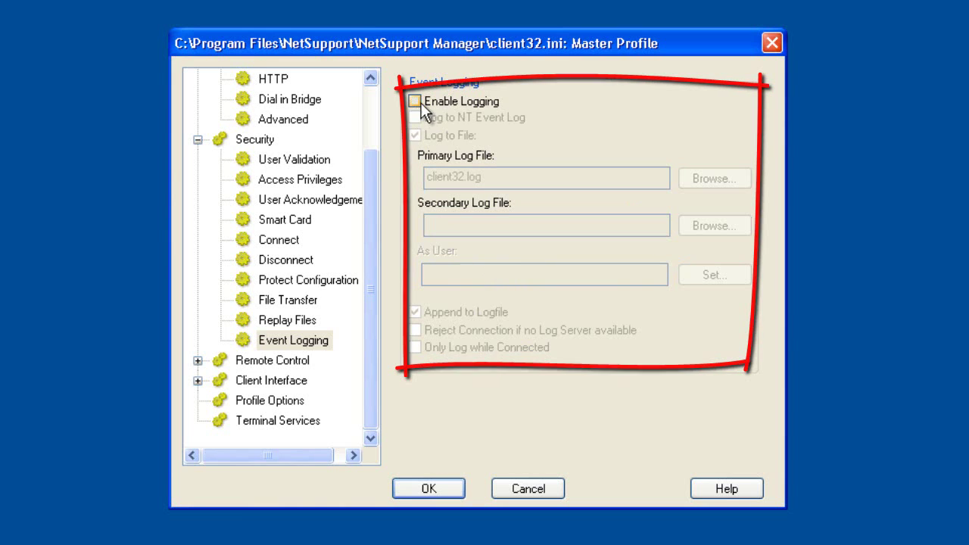
# Examine the Remote Control settings for View, Show and Audio, checking the Max Colour Depth choices and keeping Unlimited.
pyautogui.click(275, 361)
pyautogui.moveTo(372, 314); pyautogui.dragTo(374, 368)
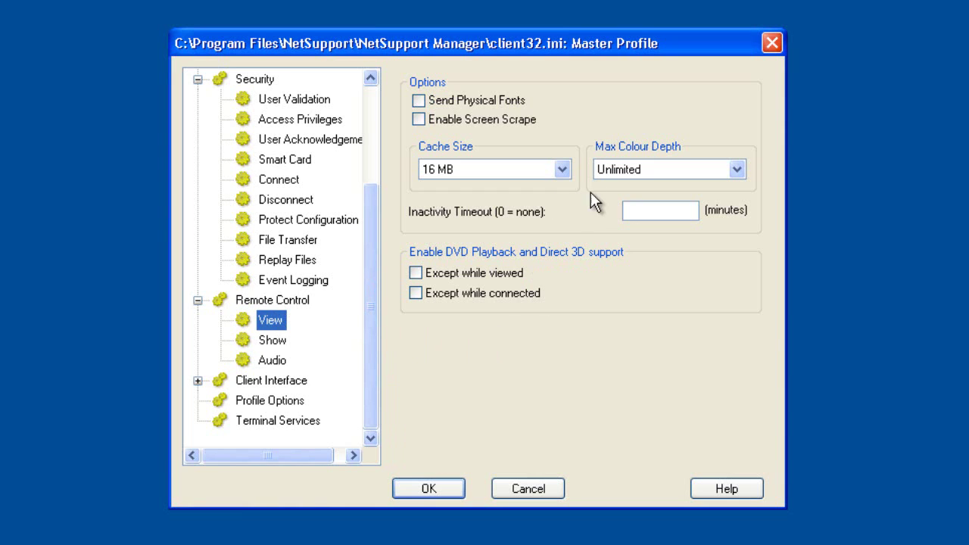
pyautogui.click(622, 171)
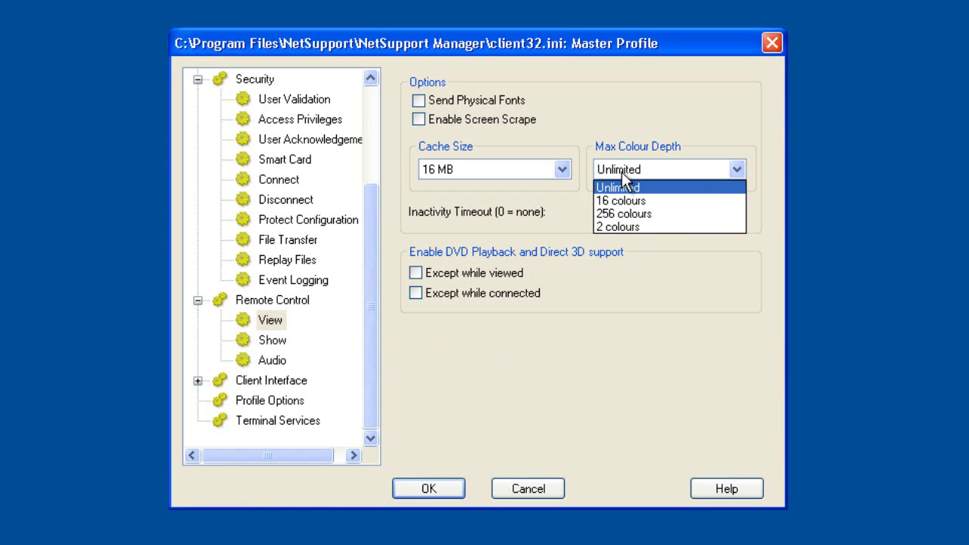
pyautogui.click(621, 186)
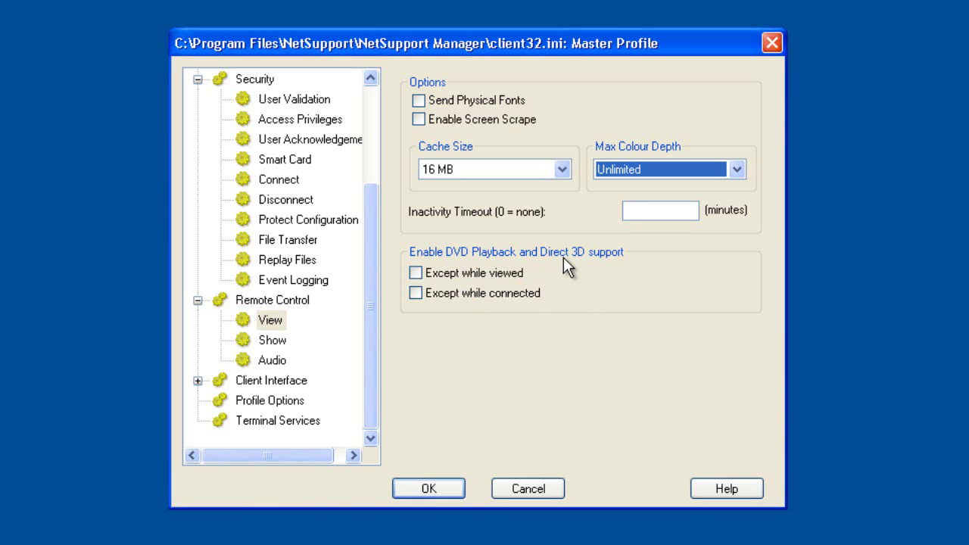
pyautogui.click(286, 338)
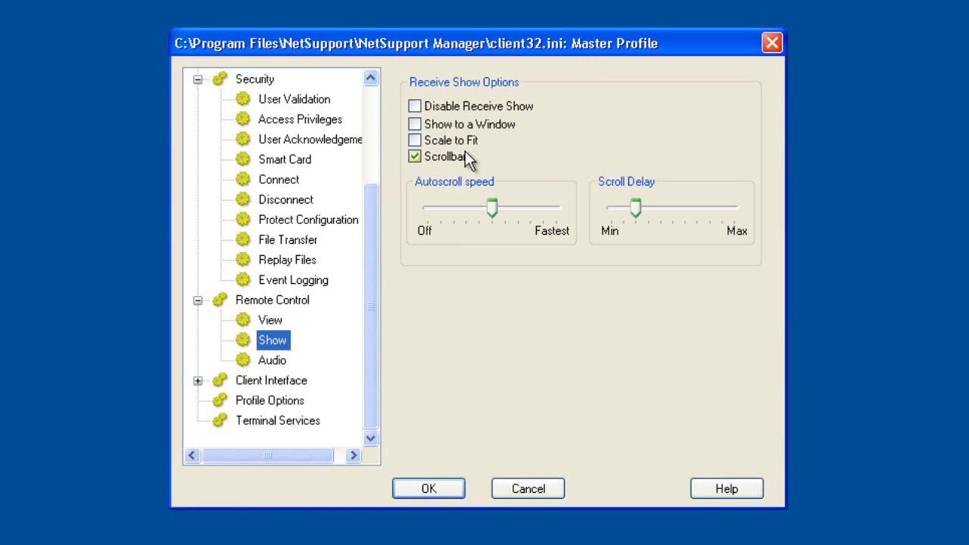
pyautogui.click(273, 361)
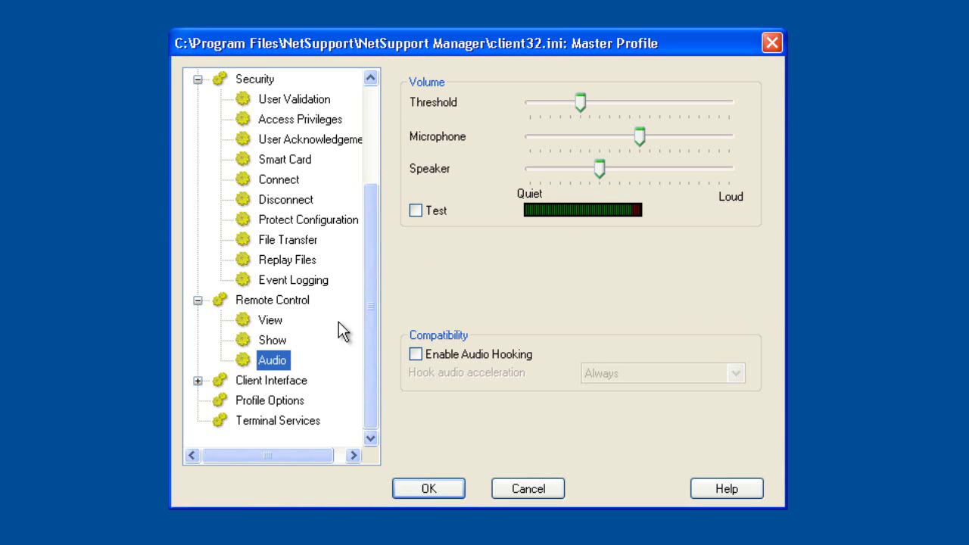
# Examine the Client Interface settings, covering Client Settings, Customizable Text and Help Requests.
pyautogui.click(296, 390)
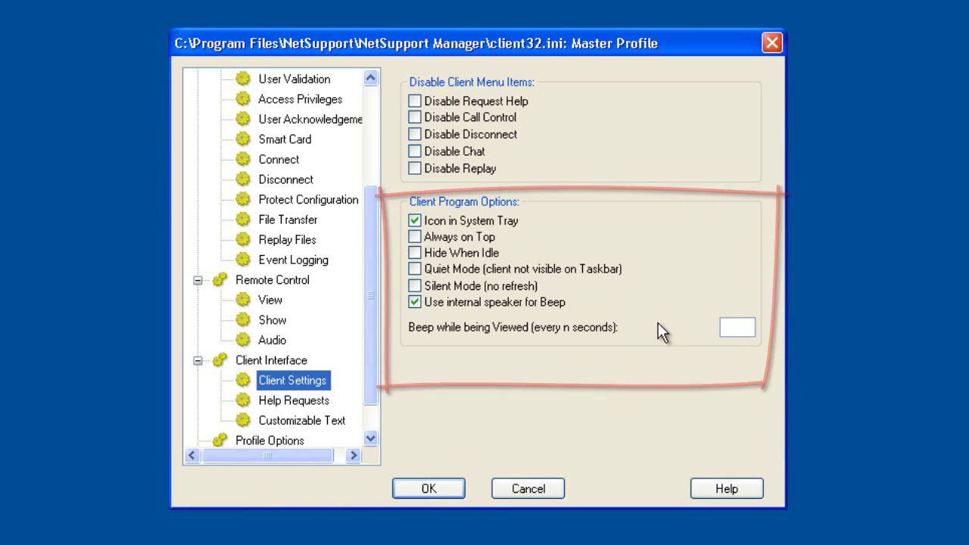
pyautogui.click(317, 419)
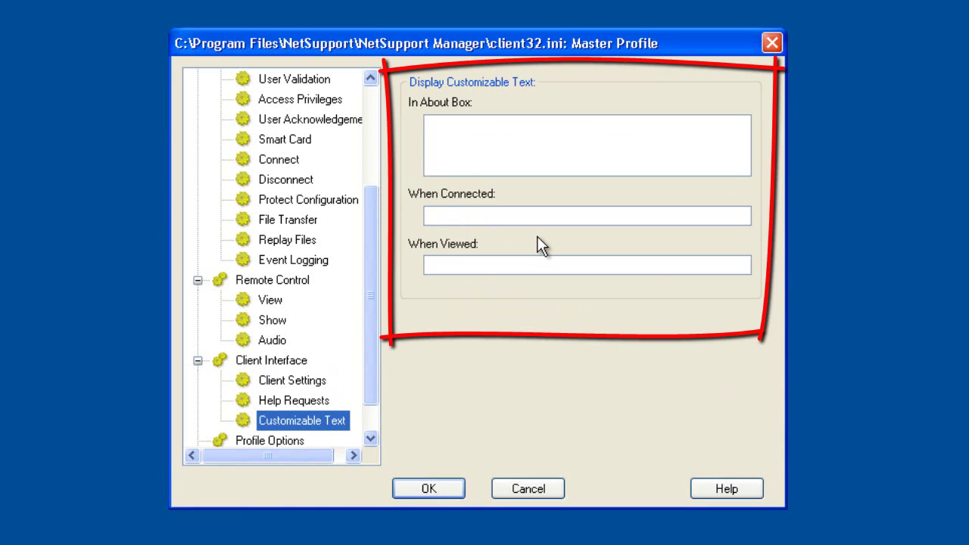
pyautogui.click(443, 216)
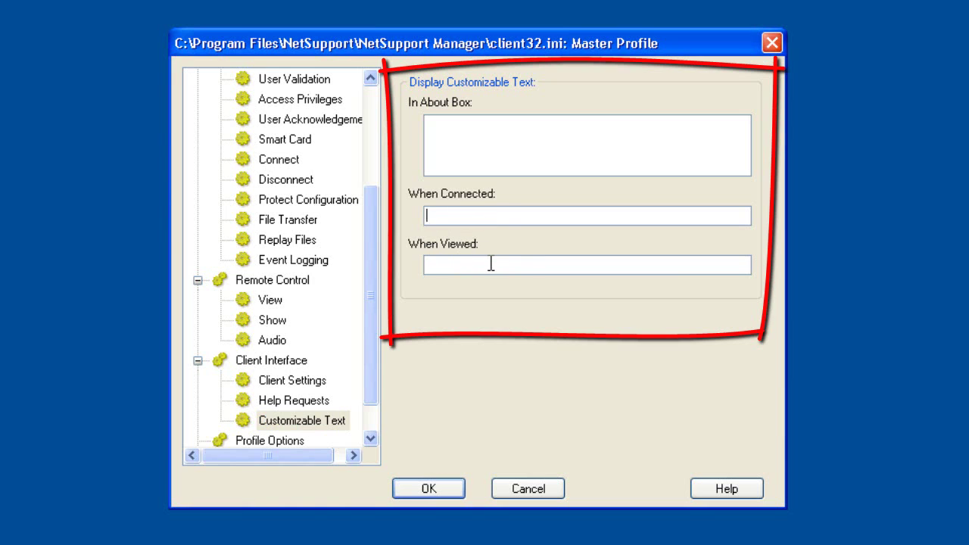
pyautogui.click(322, 401)
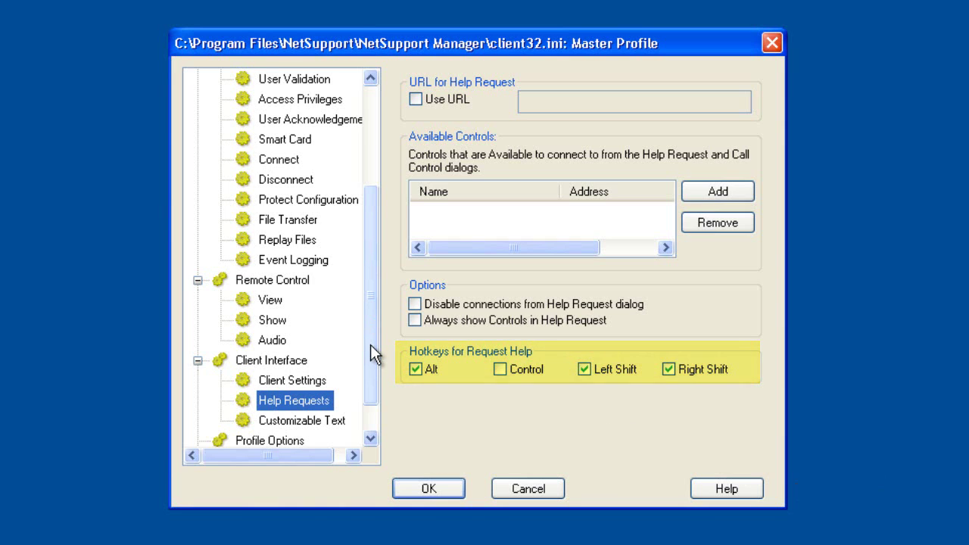
# Examine the Master Profile's Profile Options and Terminal Services settings.
pyautogui.scroll(-1, 370, 344)
pyautogui.click(288, 405)
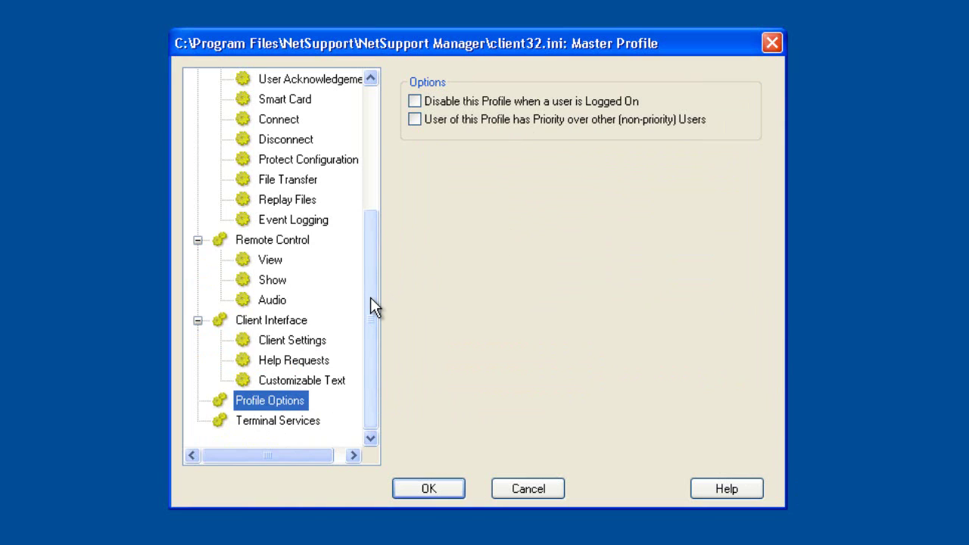
pyautogui.click(304, 420)
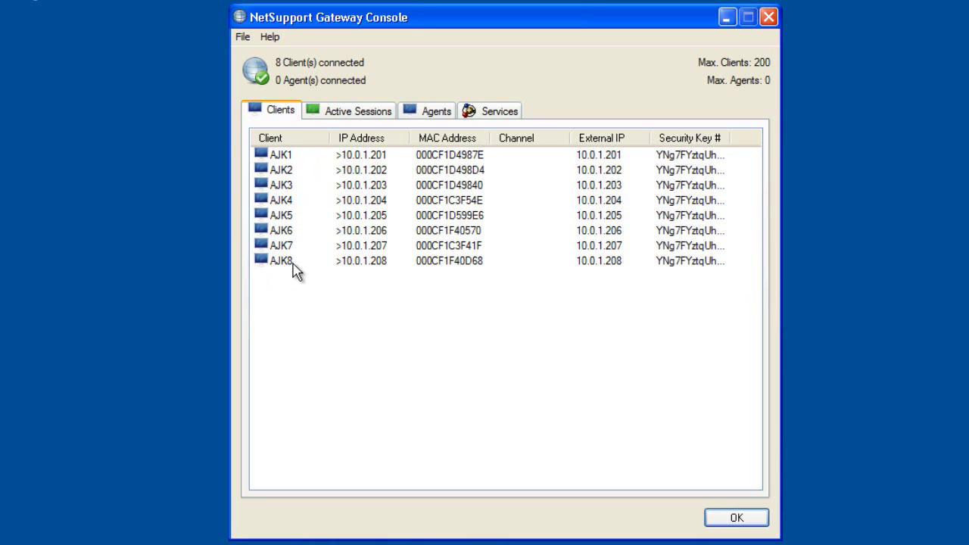
# Review the active sessions and connected clients in the NetSupport Gateway Console, and open the gateway's configuration utility.
pyautogui.click(345, 114)
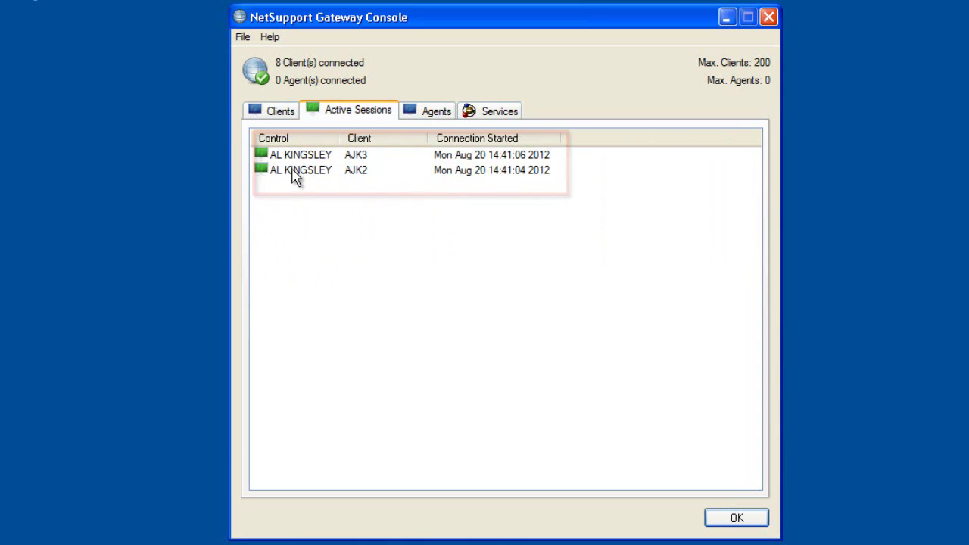
pyautogui.click(281, 119)
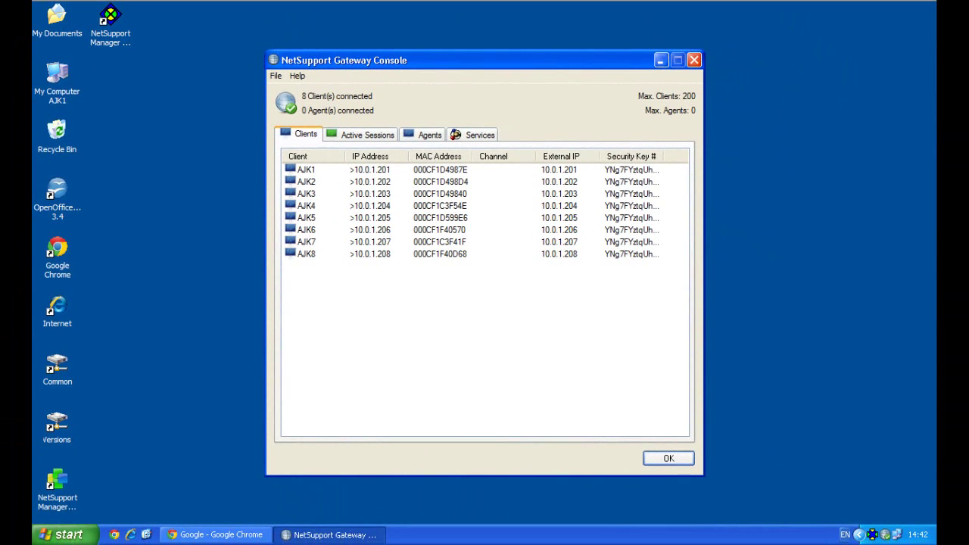
pyautogui.rightClick(886, 535)
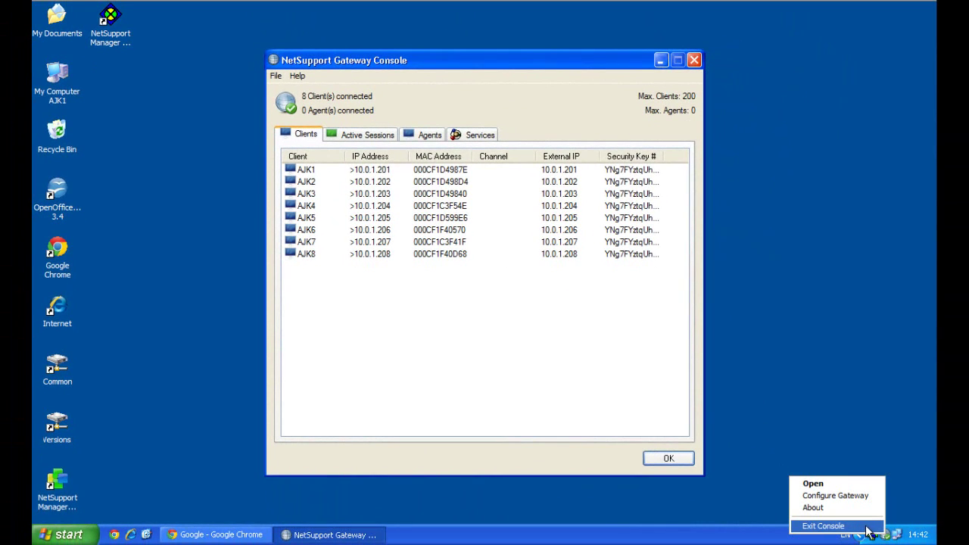
pyautogui.click(855, 501)
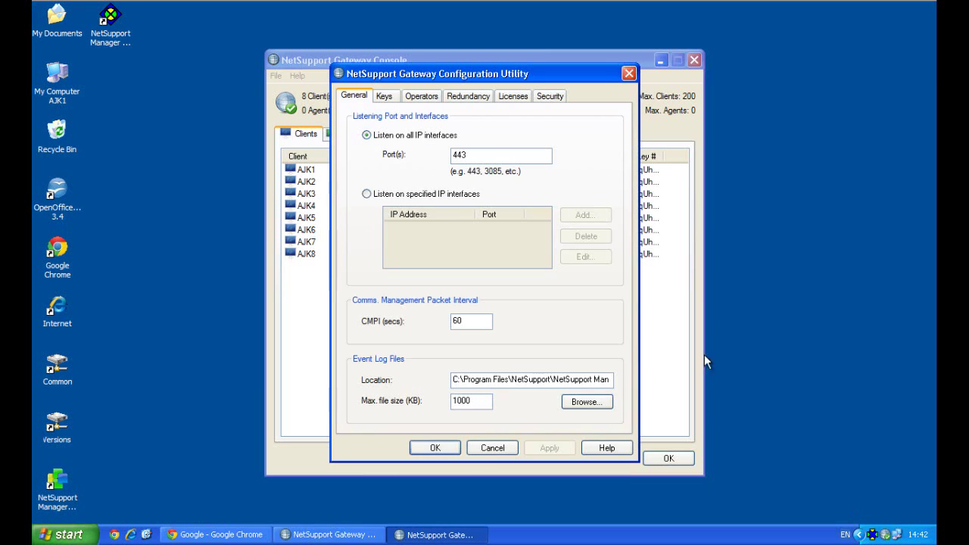
# Examine the gateway configuration settings for General, Keys, Operators, Redundancy, Licenses and Security, with the console window minimized.
pyautogui.click(662, 60)
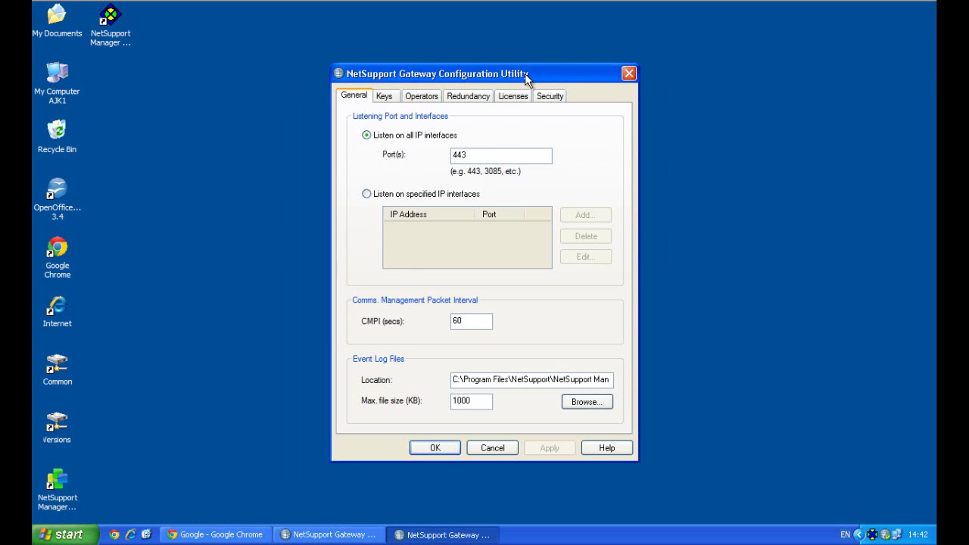
pyautogui.moveTo(528, 75); pyautogui.dragTo(493, 55)
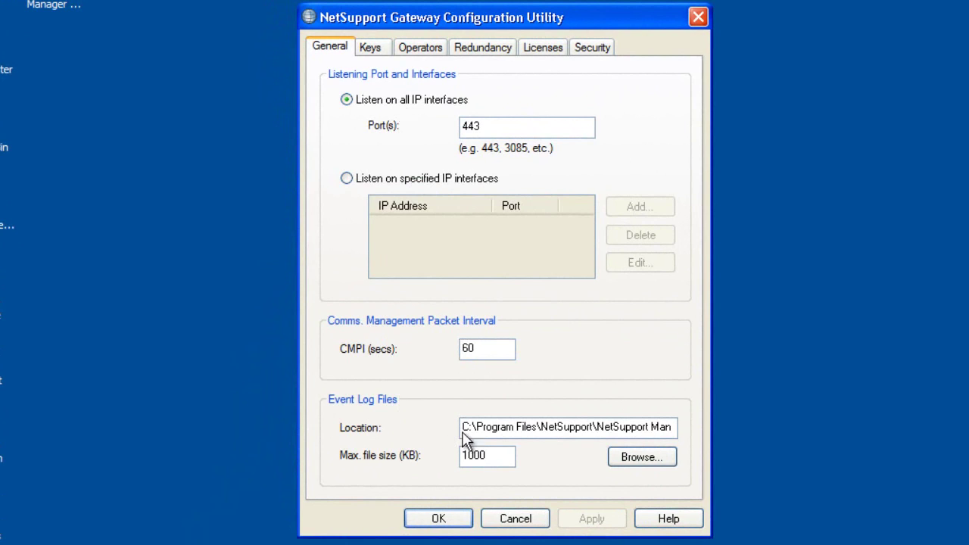
pyautogui.click(371, 46)
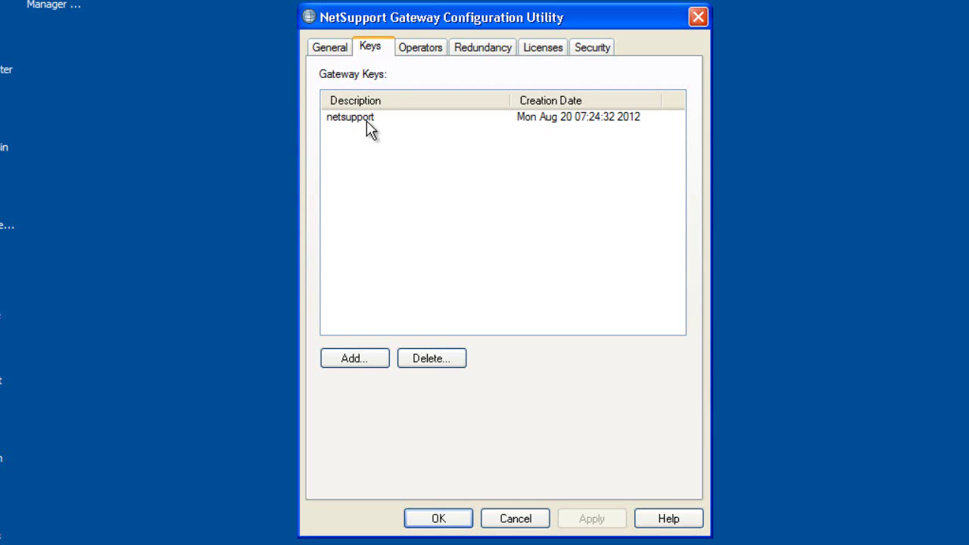
pyautogui.click(414, 51)
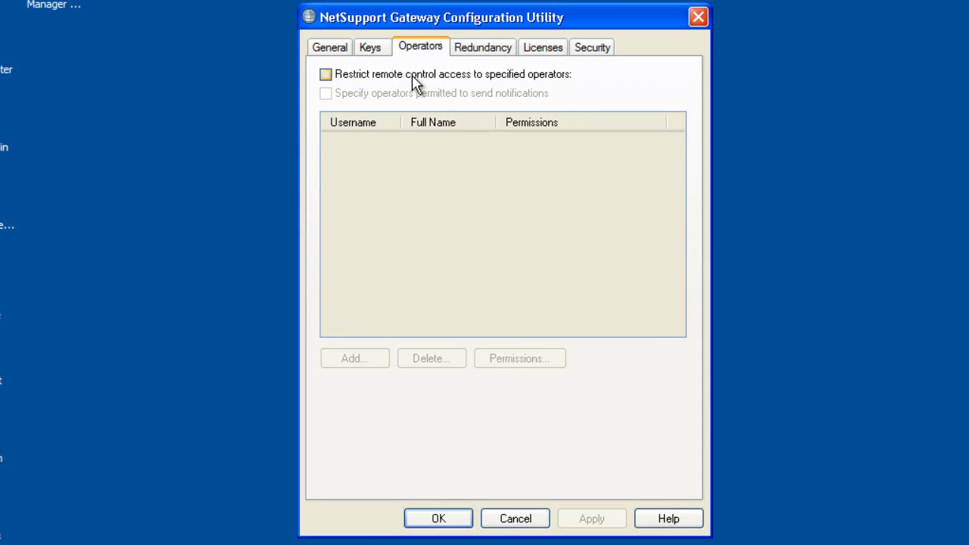
pyautogui.click(472, 51)
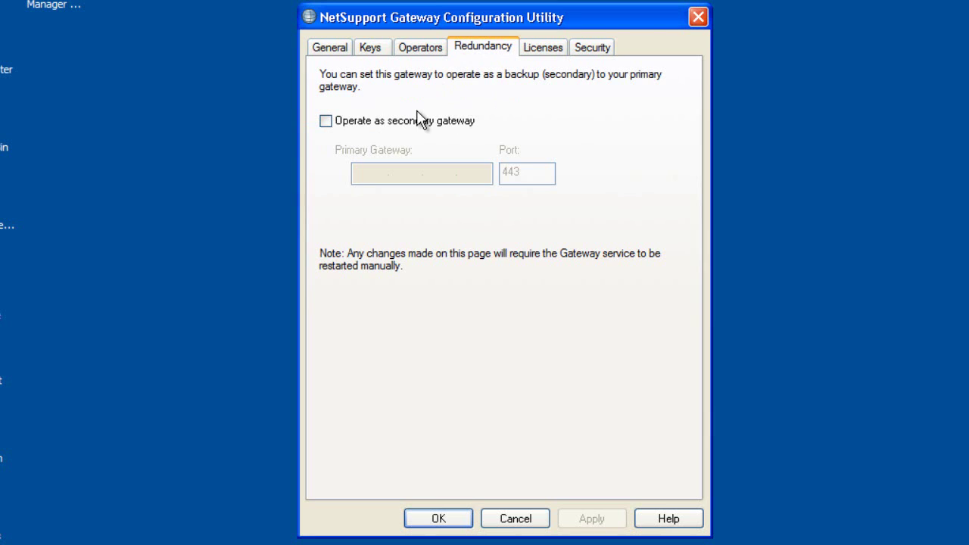
pyautogui.click(544, 53)
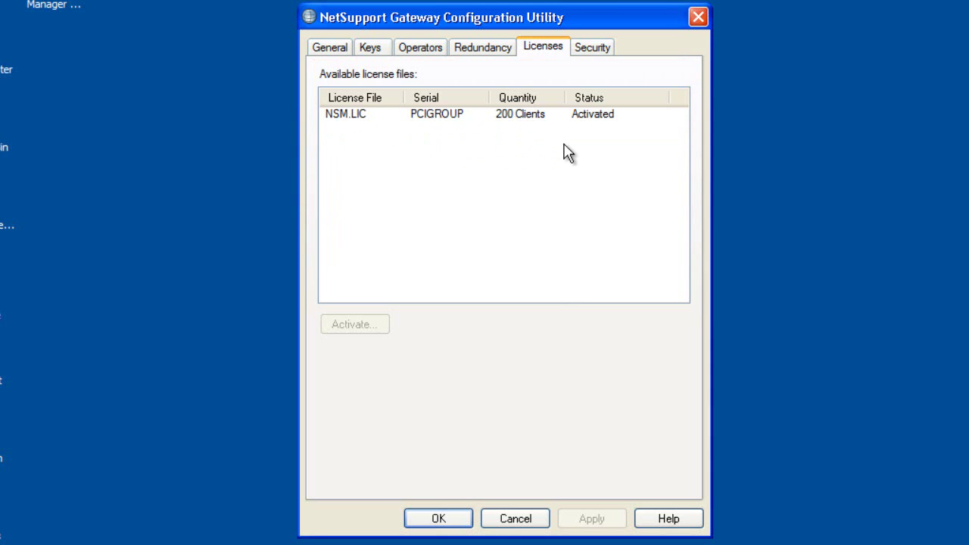
pyautogui.click(603, 52)
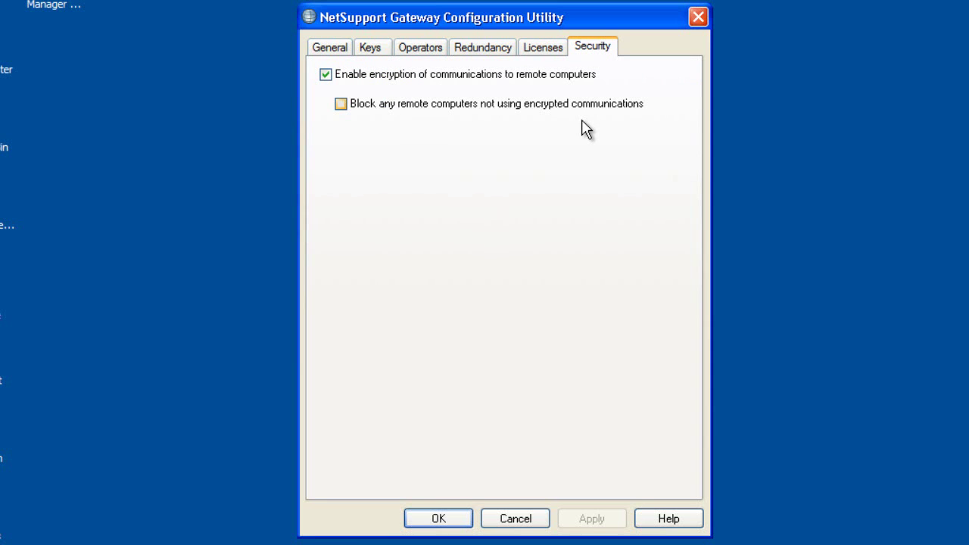
pyautogui.click(349, 50)
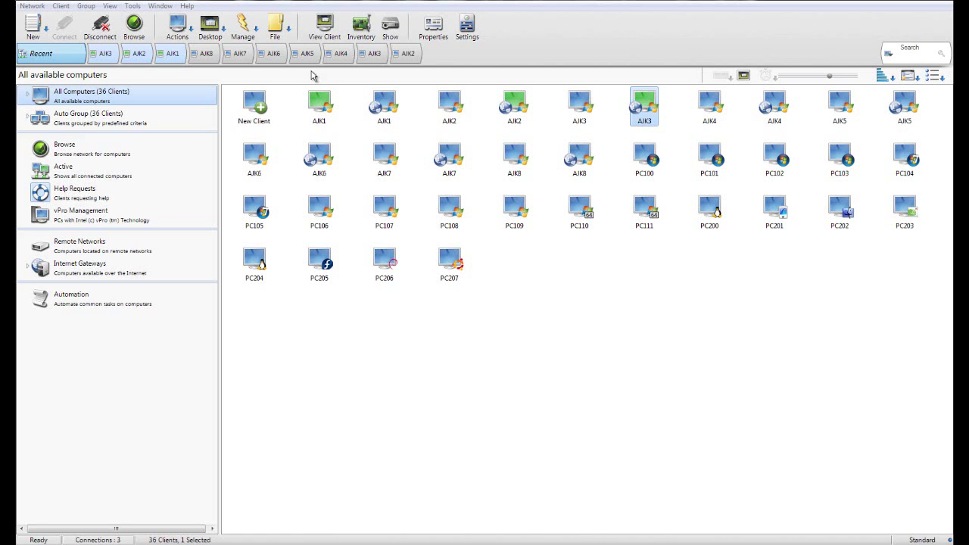
# Open the settings of the Standard control configuration and examine its General identification and Connectivity options, including Remote Dialup and Advanced.
pyautogui.click(132, 6)
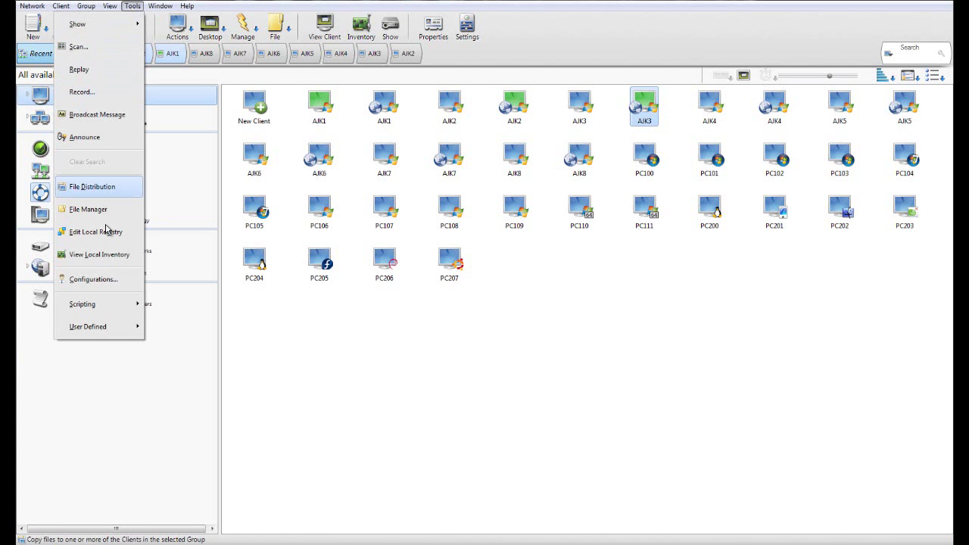
pyautogui.click(98, 279)
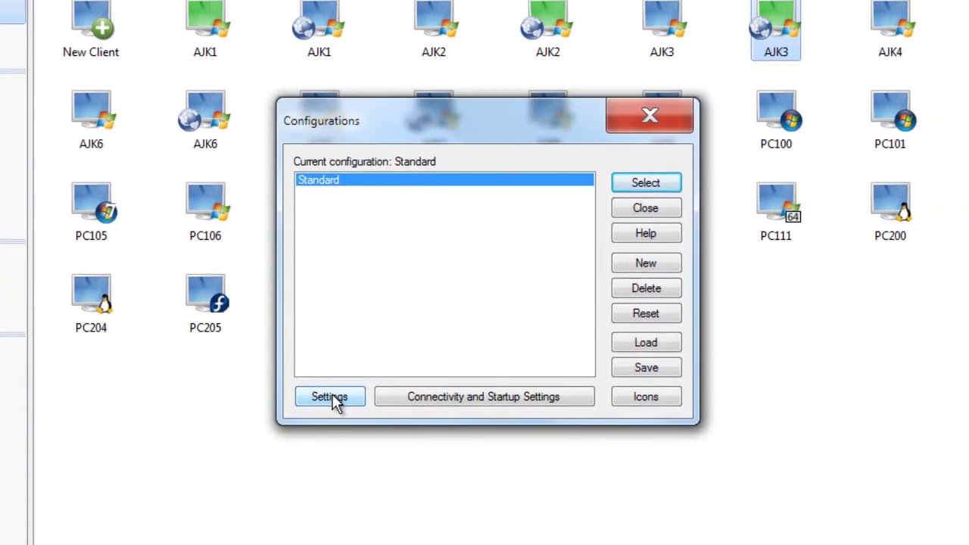
pyautogui.click(335, 401)
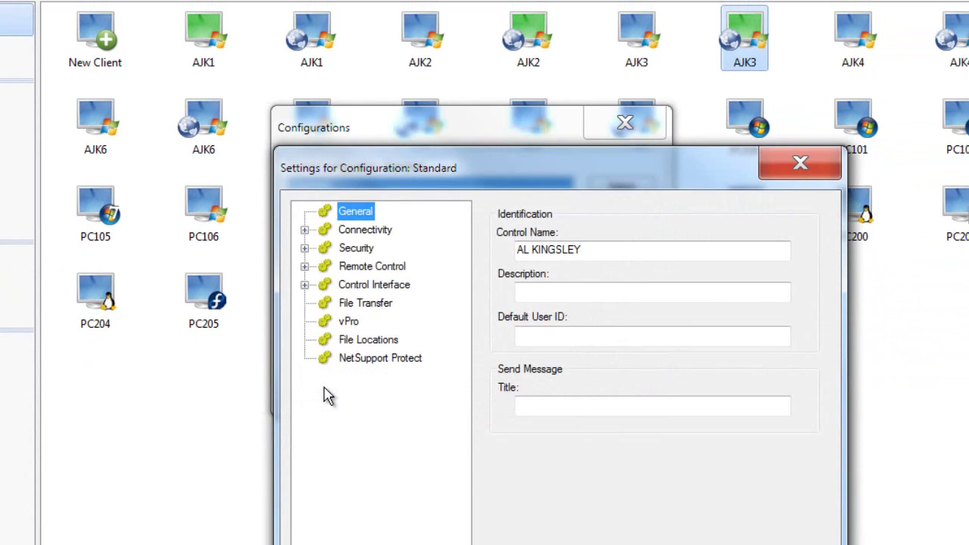
pyautogui.moveTo(499, 177); pyautogui.dragTo(404, 73)
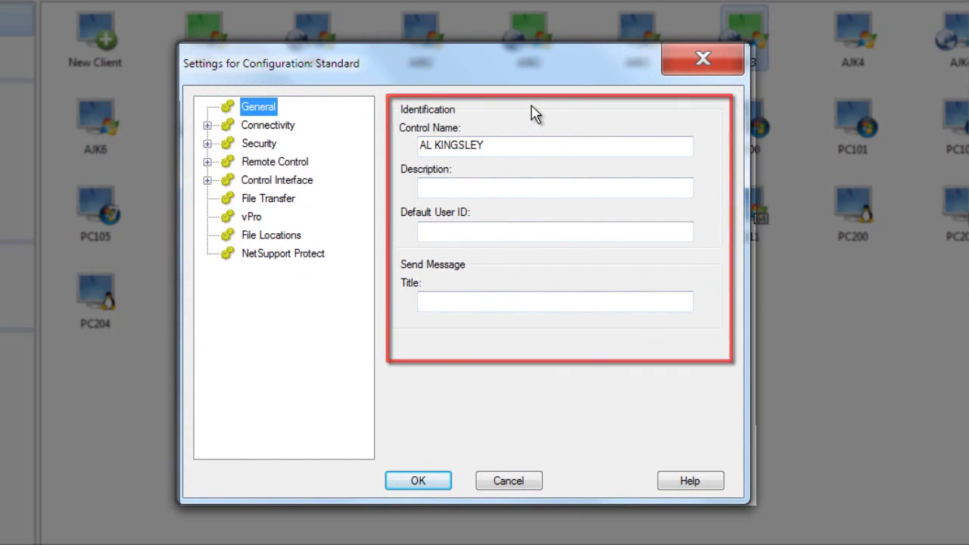
pyautogui.click(209, 126)
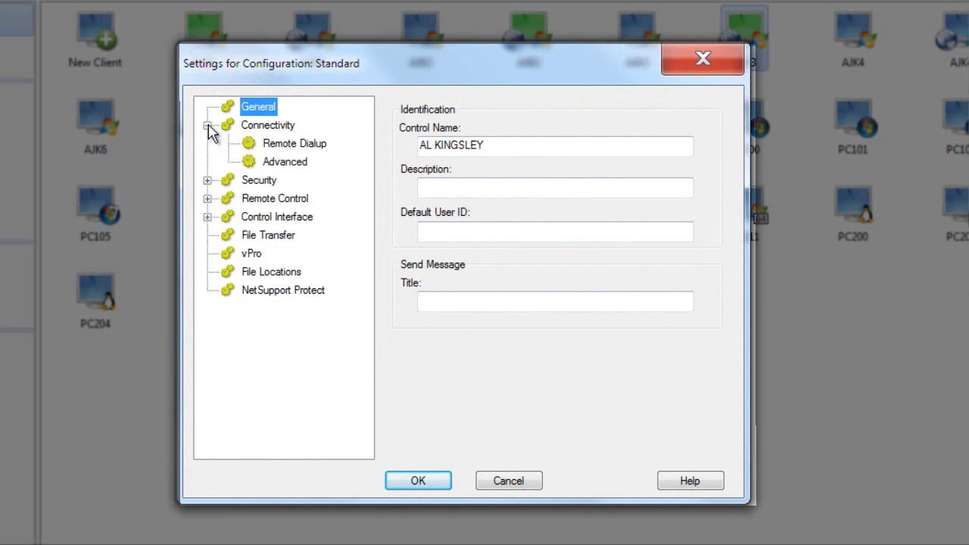
pyautogui.click(283, 138)
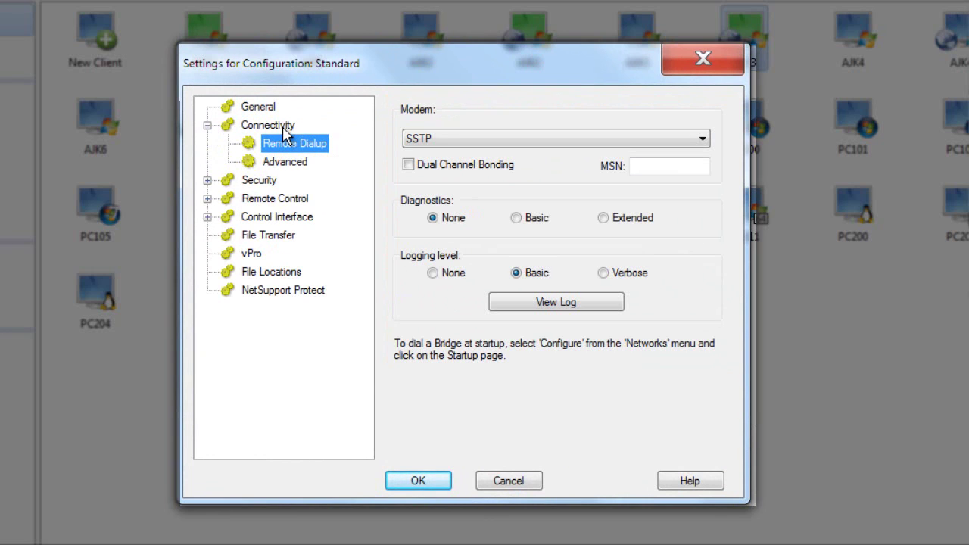
pyautogui.click(299, 163)
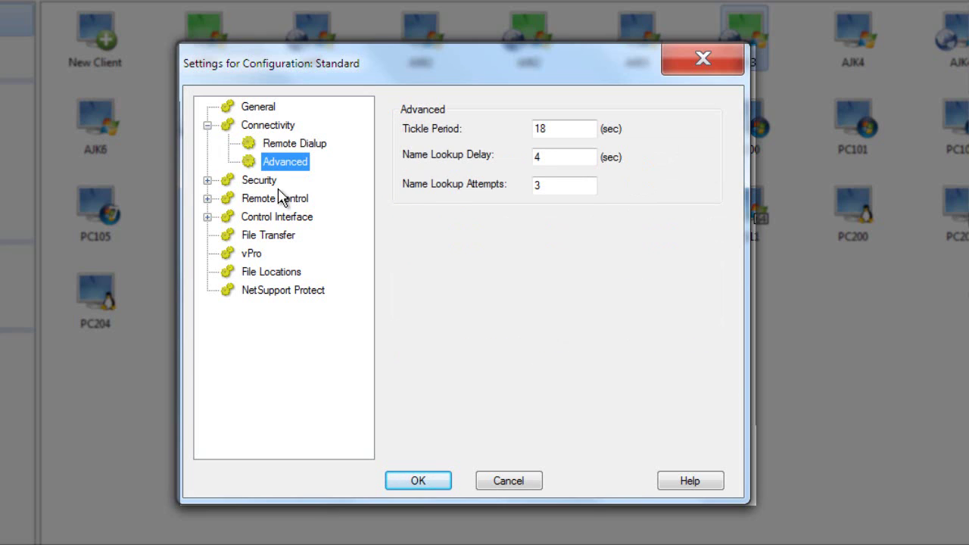
# Enable Use Encryption in the configuration's Security settings with 56 bit (DES) as the encryption type.
pyautogui.click(207, 181)
pyautogui.click(264, 182)
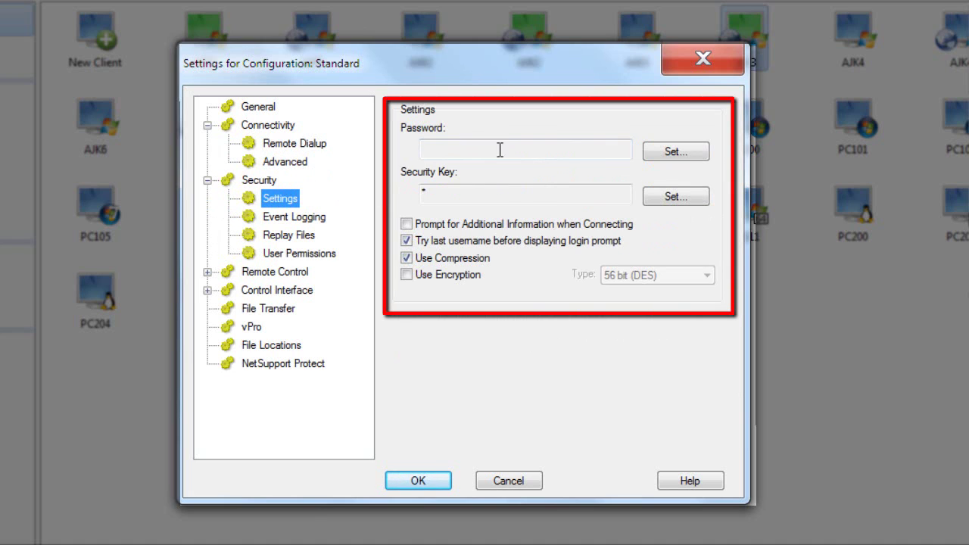
pyautogui.click(439, 196)
pyautogui.click(456, 275)
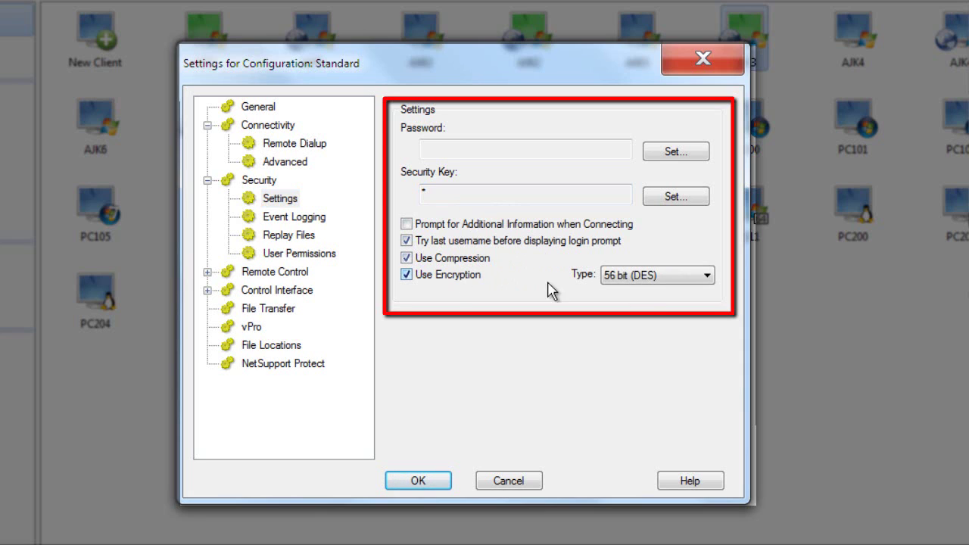
pyautogui.click(708, 277)
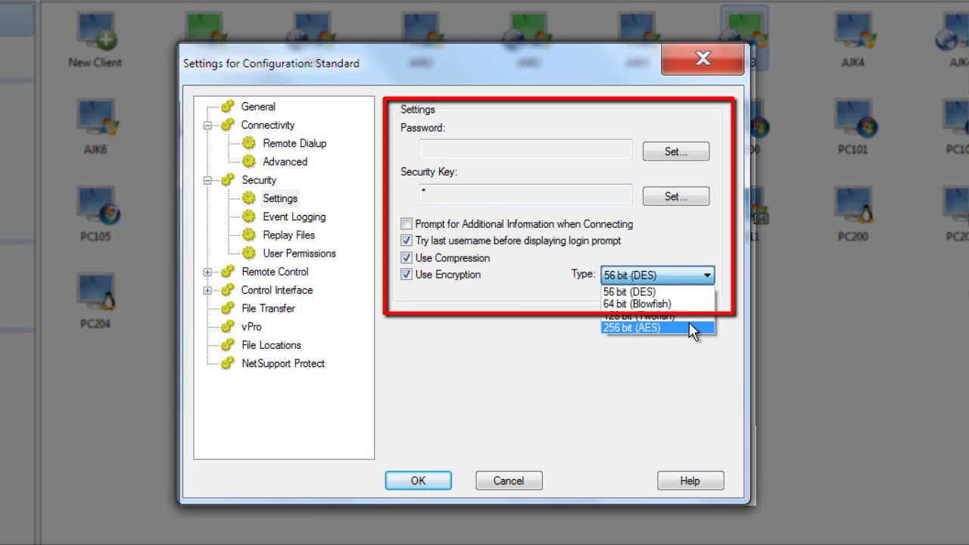
pyautogui.click(691, 292)
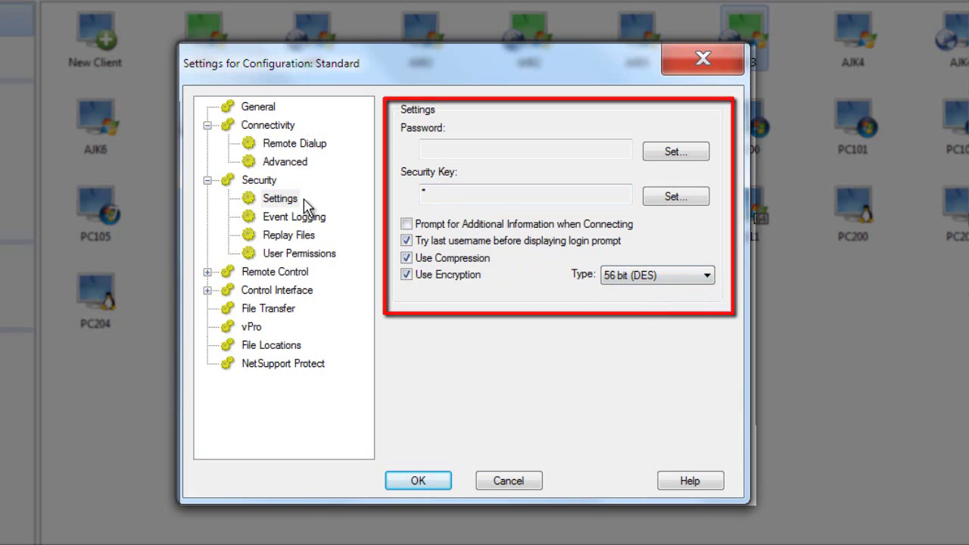
# Enable Record Replay Files in the Security settings, and check the Event Logging and User Permissions options.
pyautogui.click(303, 218)
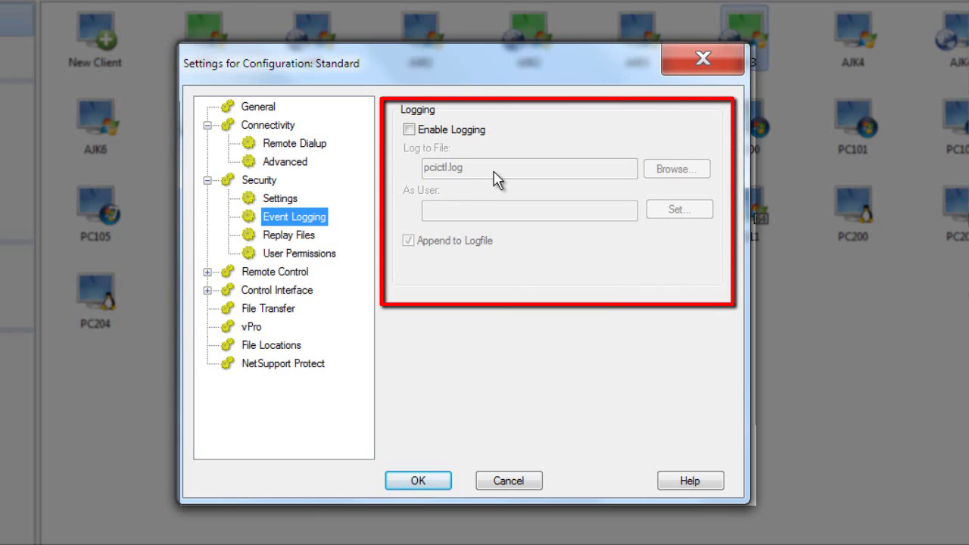
pyautogui.click(302, 238)
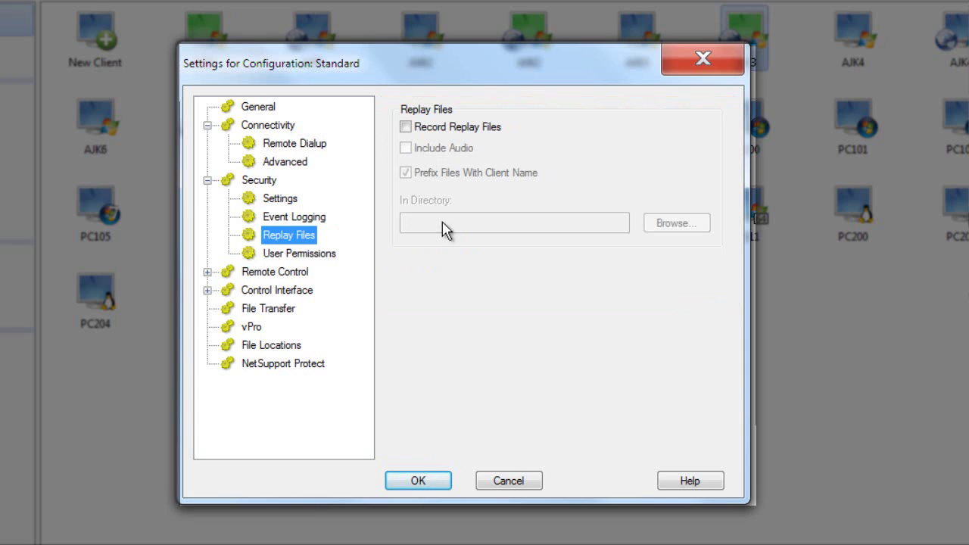
pyautogui.click(489, 128)
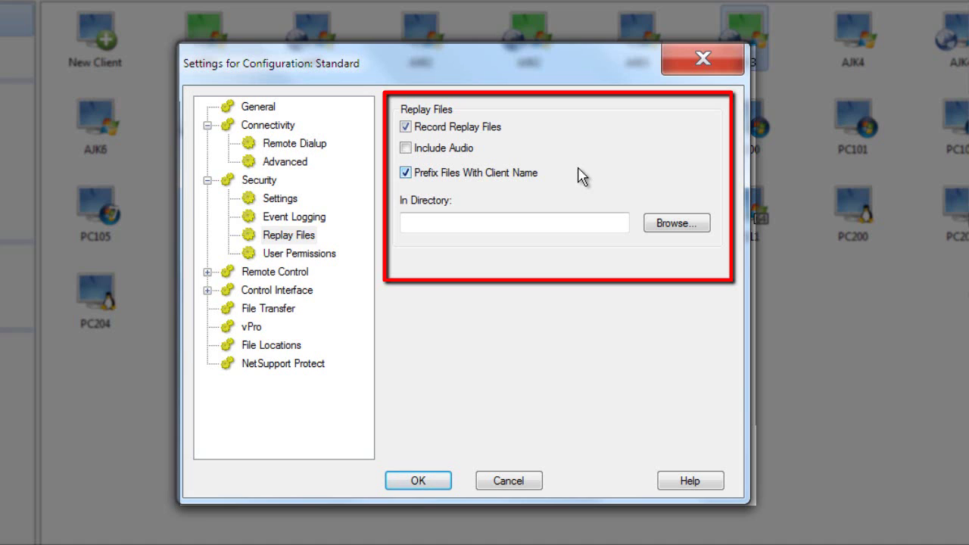
pyautogui.click(327, 254)
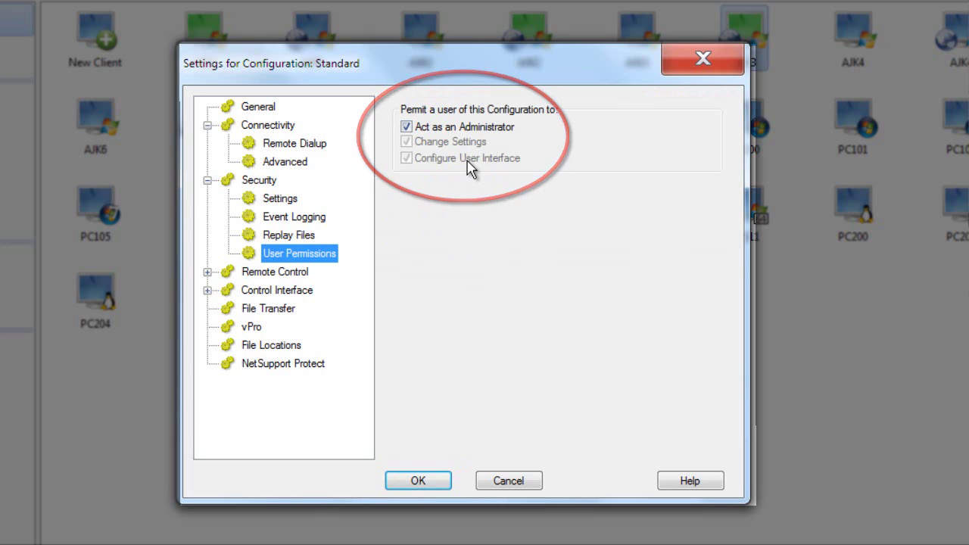
# Examine the Remote Control settings for View, Keyboard/Mouse, Print Capture and Audio, checking the keyboard layout choices and keeping UK enhanced (102 key) keyboard.
pyautogui.click(295, 275)
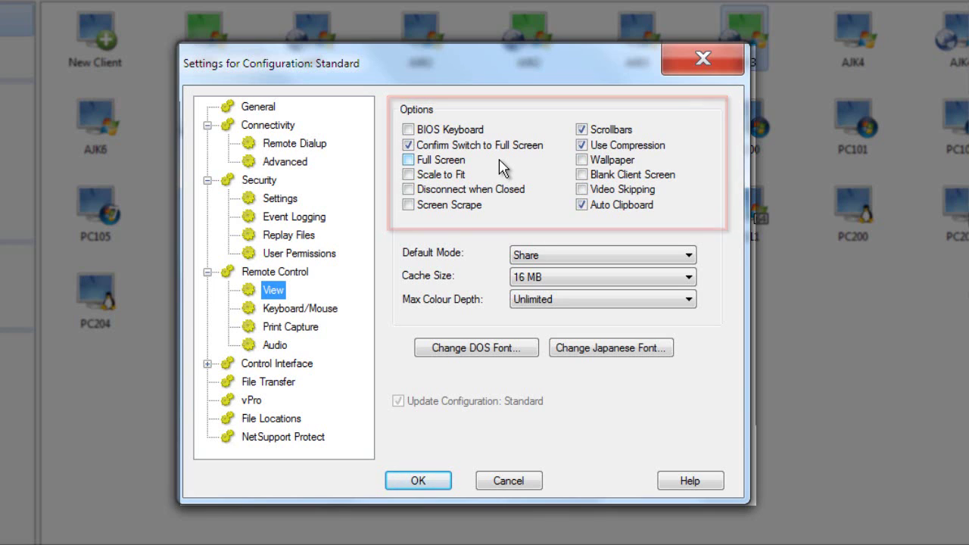
pyautogui.click(522, 258)
pyautogui.click(522, 258)
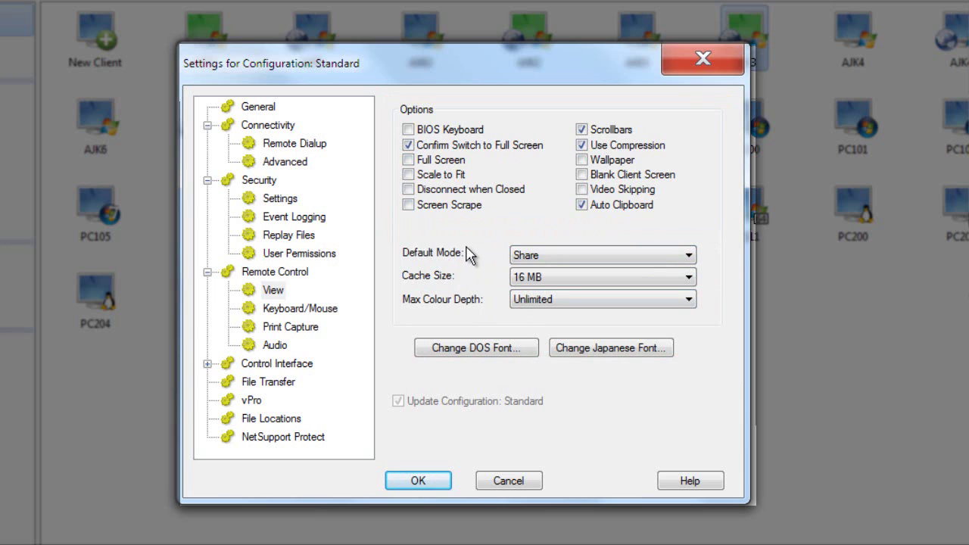
pyautogui.click(333, 310)
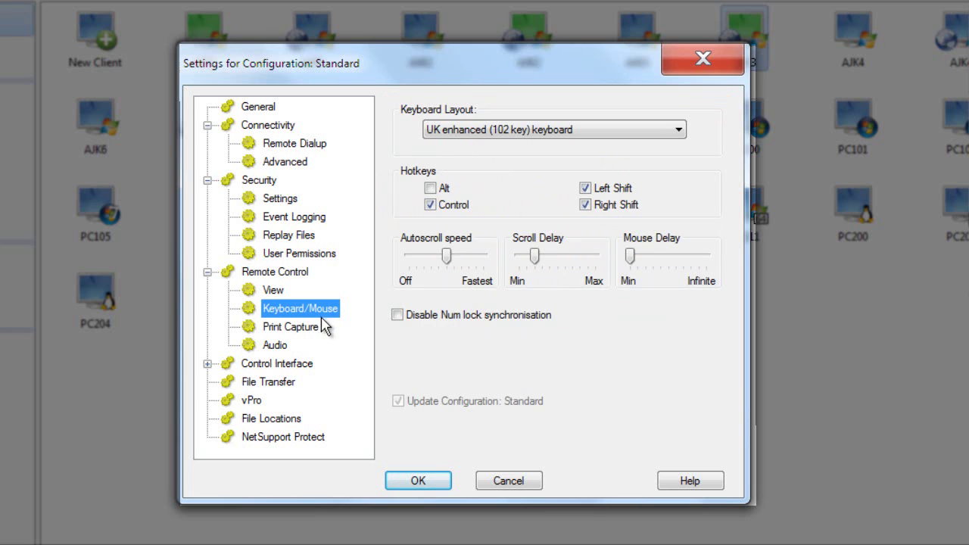
pyautogui.click(478, 133)
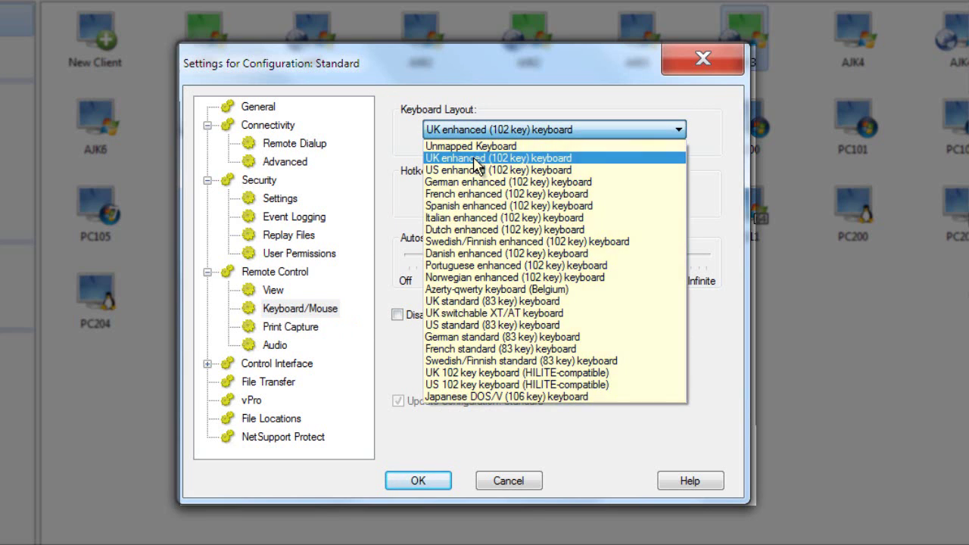
pyautogui.click(470, 157)
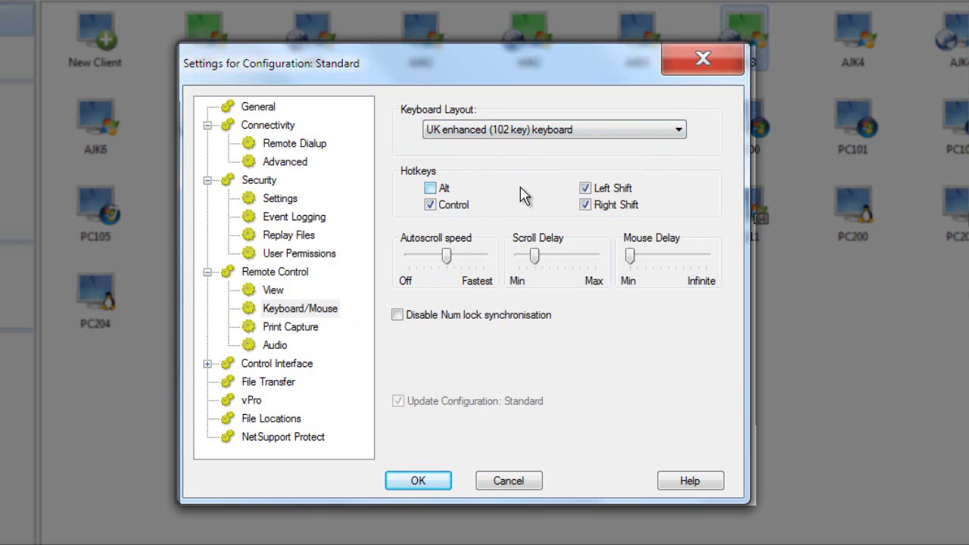
pyautogui.click(306, 333)
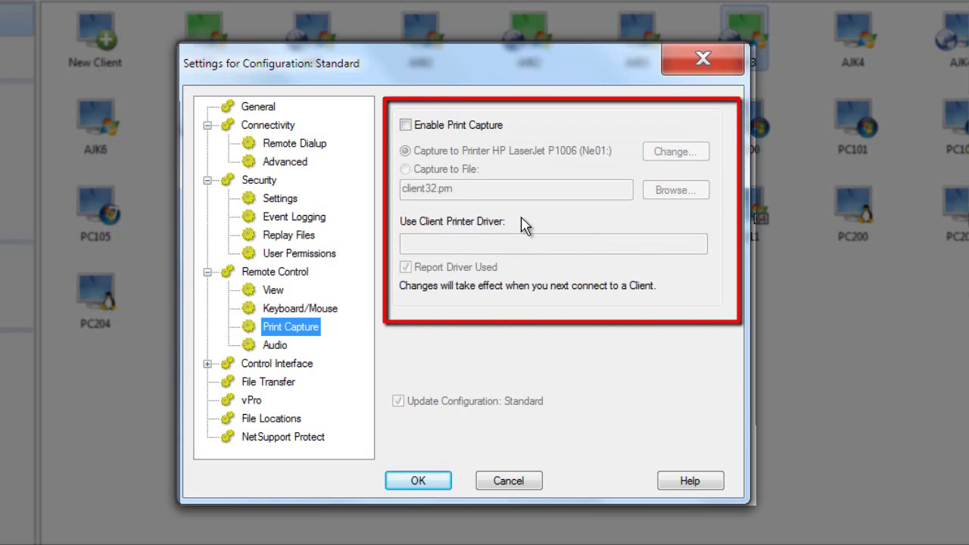
pyautogui.click(269, 347)
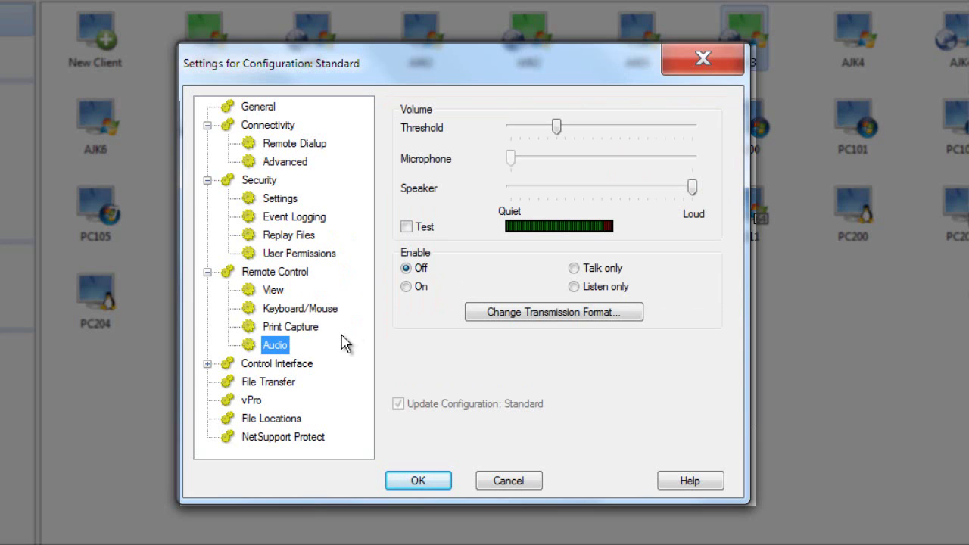
# Examine the Control Interface options for Settings, Functions and Help Requests, as well as the File Transfer settings.
pyautogui.click(299, 365)
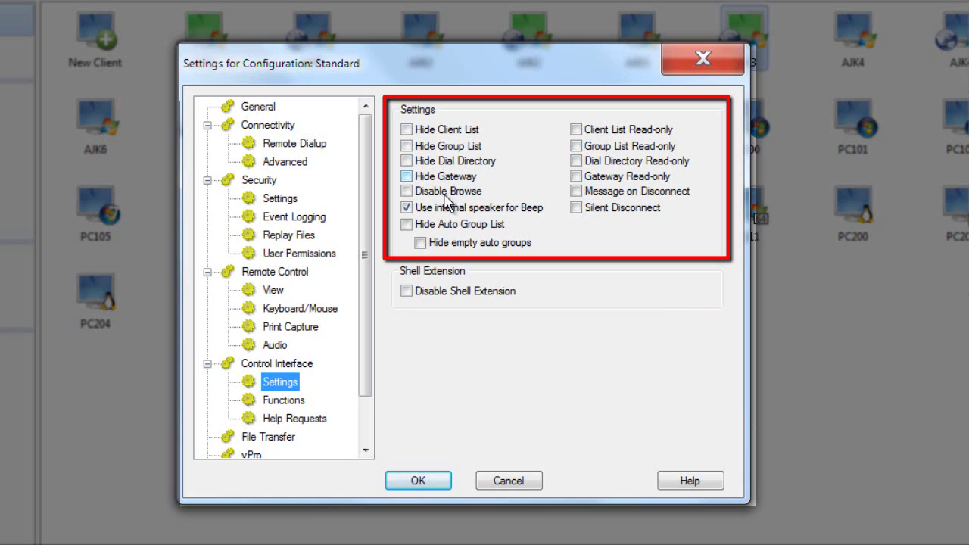
pyautogui.click(288, 400)
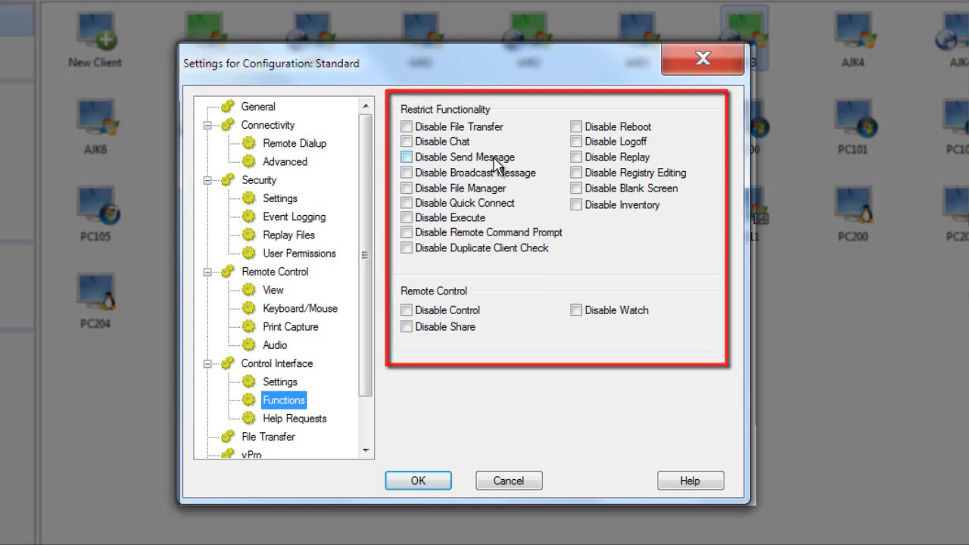
pyautogui.click(299, 419)
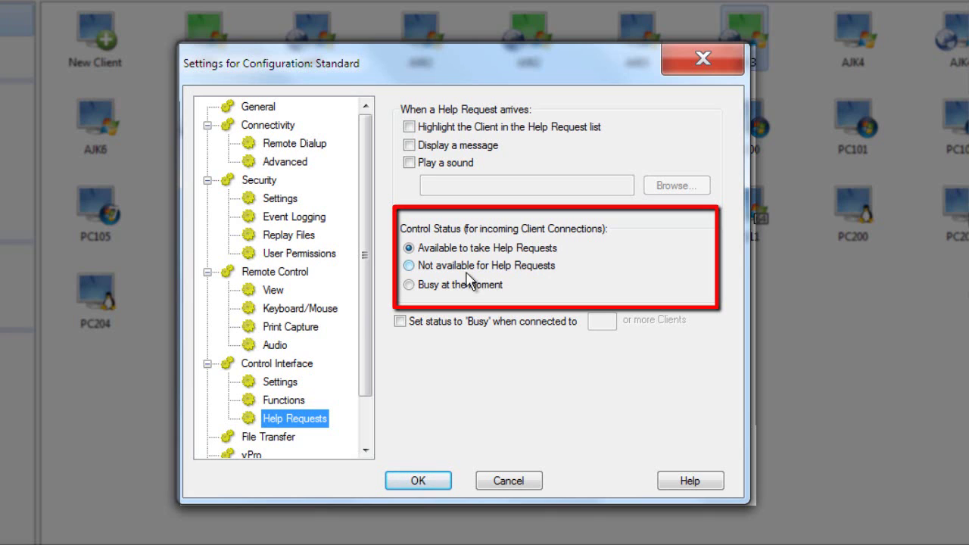
pyautogui.scroll(-1, 370, 312)
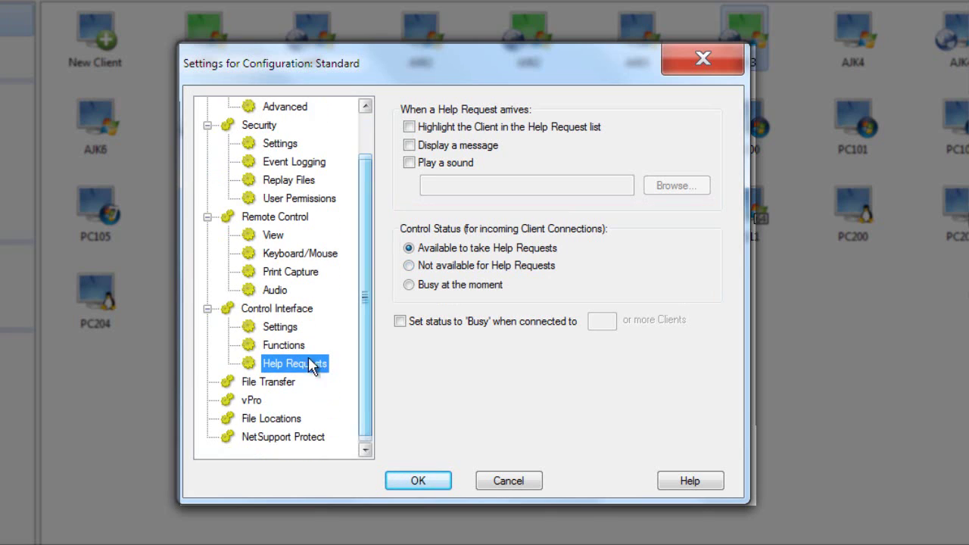
pyautogui.click(279, 383)
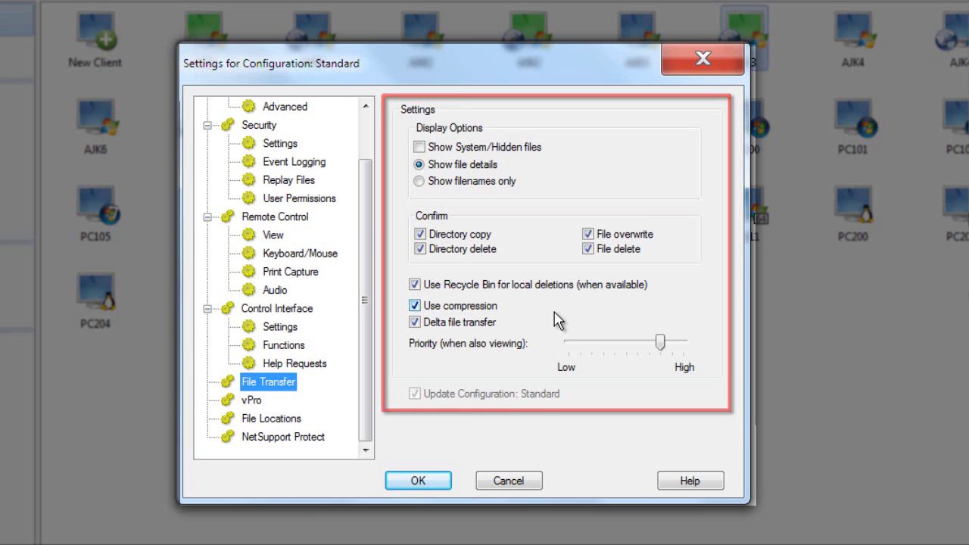
# Review the vPro, File Locations and NetSupport Protect settings, then accept the Standard configuration settings and close the configurations list.
pyautogui.click(251, 401)
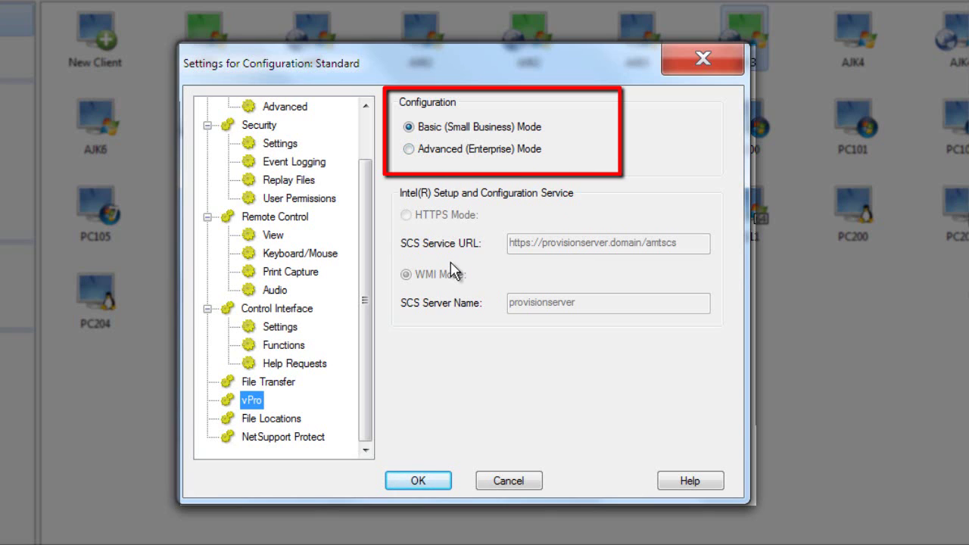
pyautogui.click(303, 423)
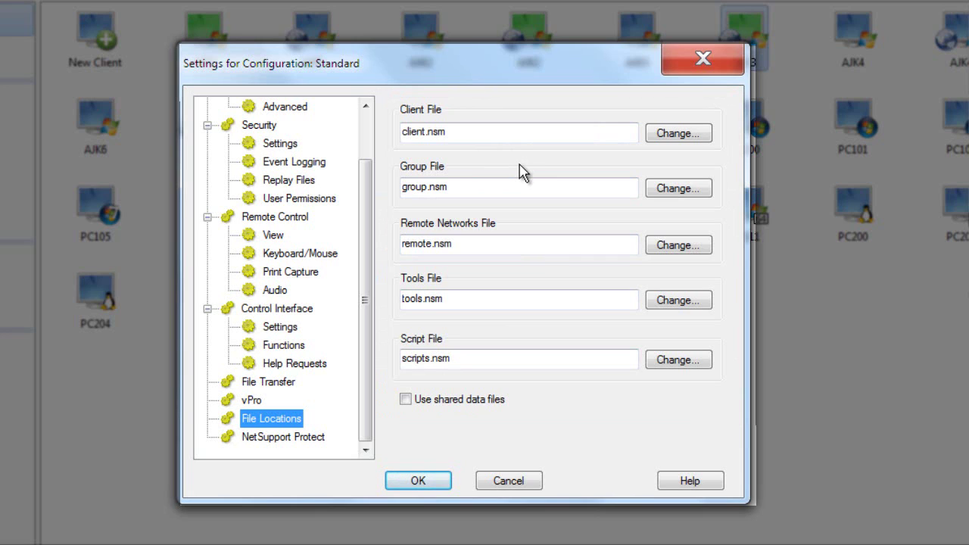
pyautogui.click(302, 437)
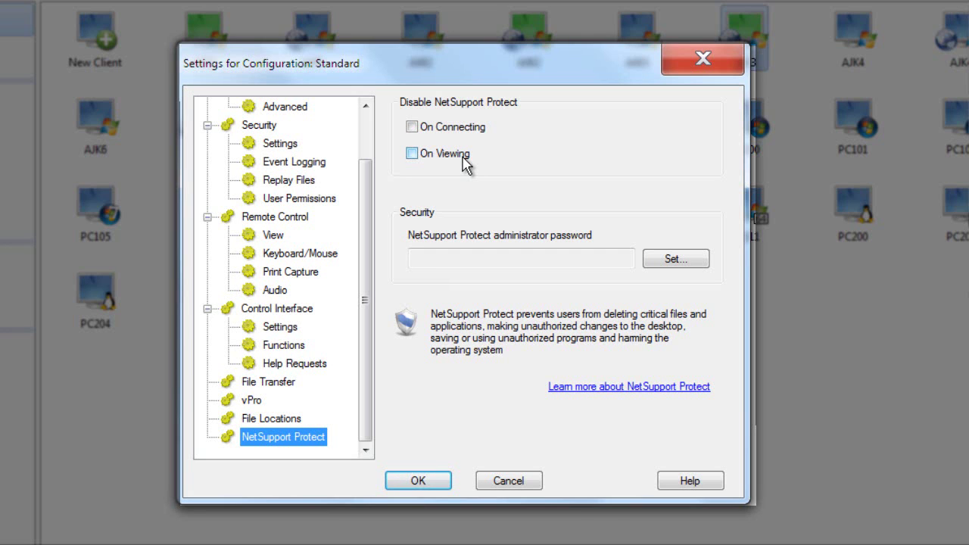
pyautogui.click(436, 483)
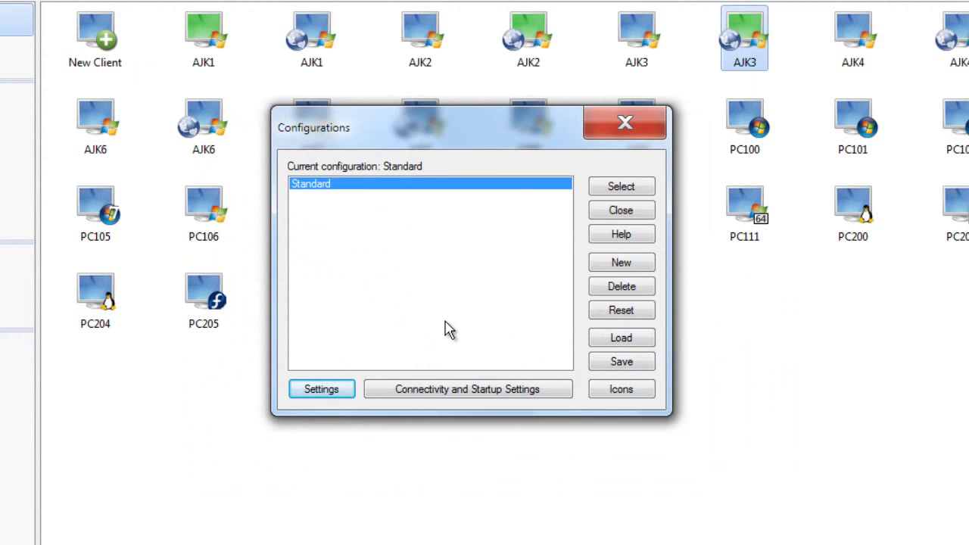
pyautogui.click(598, 215)
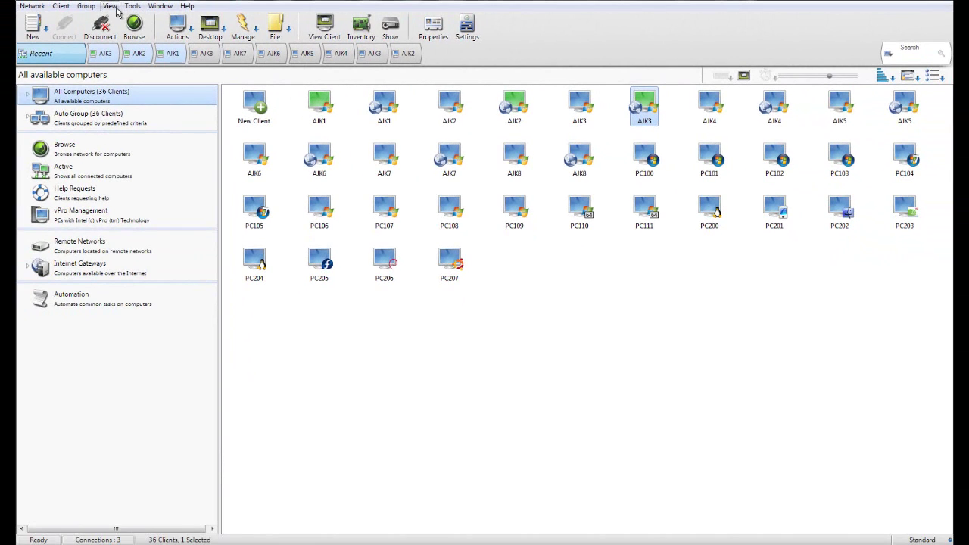
# Open the toolbar customization, examine the available and current buttons, and accept the toolbar without changes.
pyautogui.click(113, 8)
pyautogui.moveTo(113, 26)
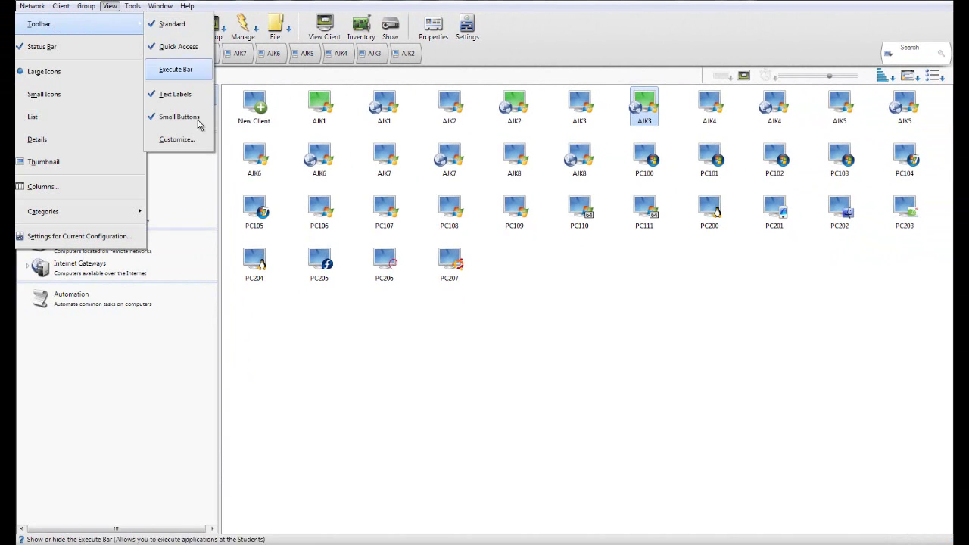
pyautogui.click(189, 140)
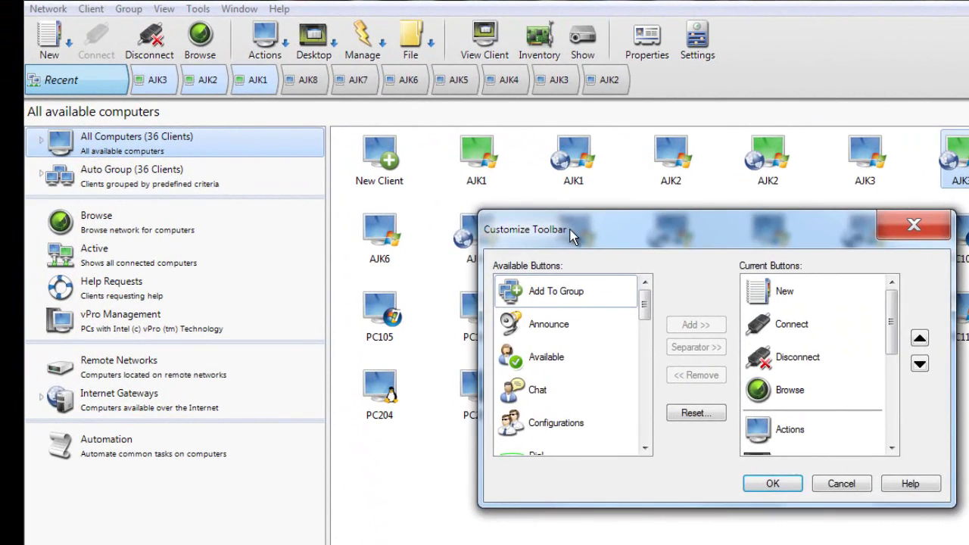
pyautogui.moveTo(570, 229); pyautogui.dragTo(532, 204)
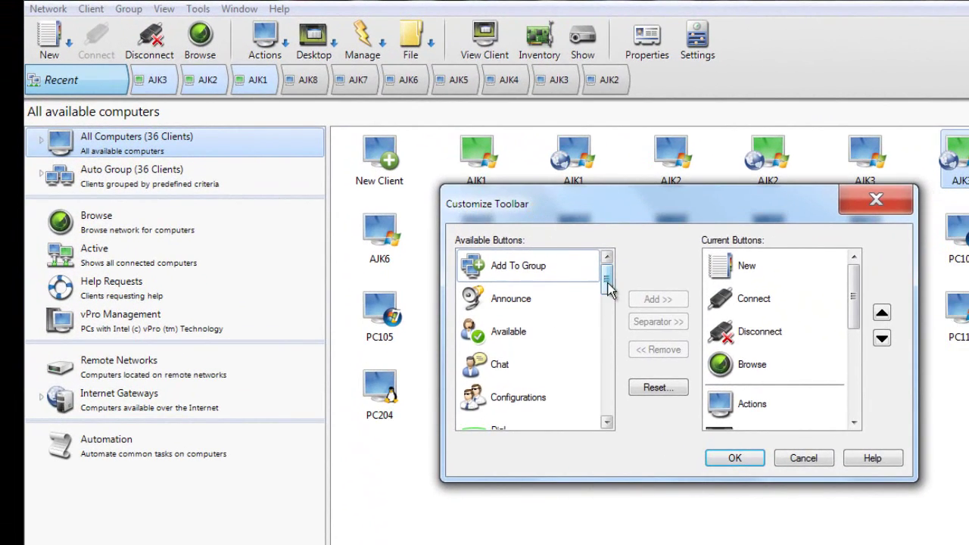
pyautogui.moveTo(609, 287); pyautogui.dragTo(639, 274)
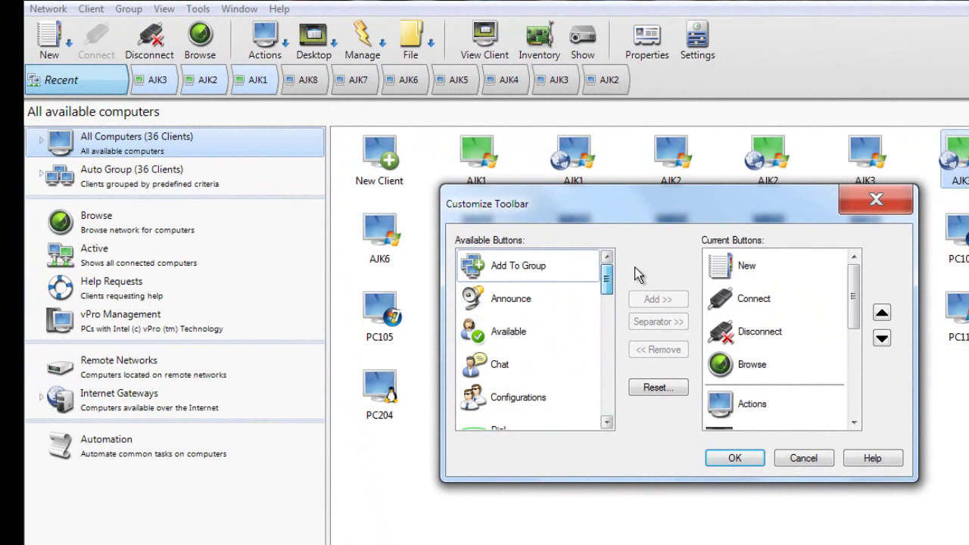
pyautogui.moveTo(856, 299)
pyautogui.mouseDown()
pyautogui.moveTo(857, 390)
pyautogui.moveTo(849, 299)
pyautogui.mouseUp()
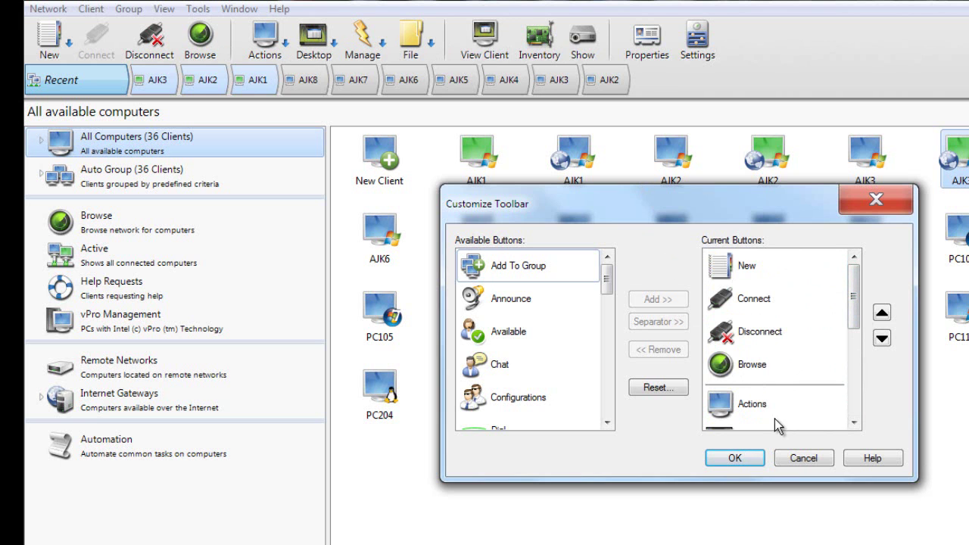
pyautogui.click(735, 458)
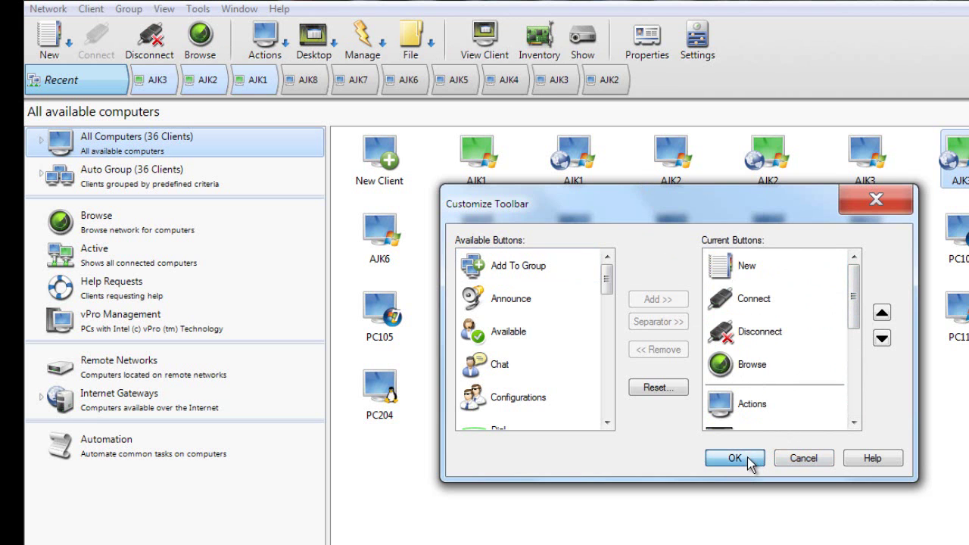